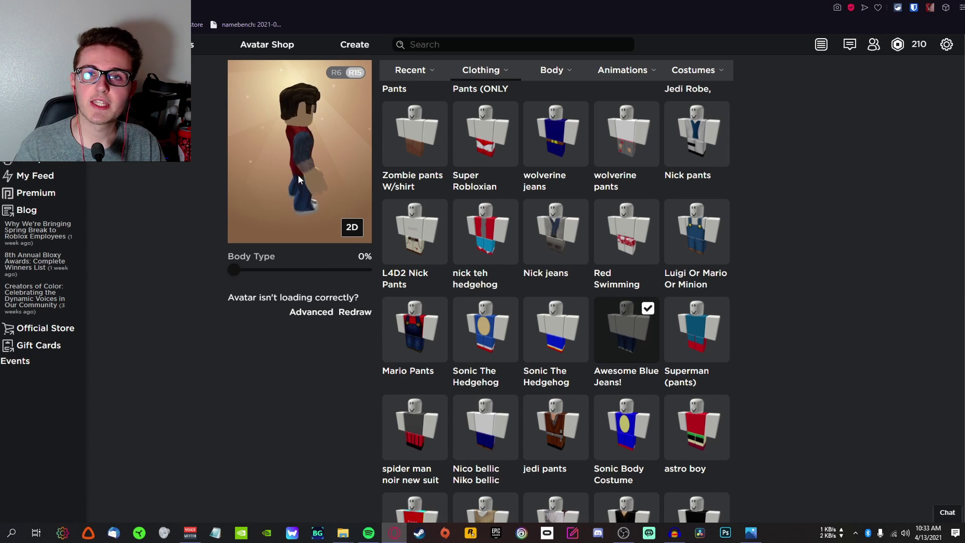
Replace the avatar's Brown Hair with Politician Hair and inspect the changed look in the 3D preview
{"action": "left_click_drag", "start_coordinate": [297, 175], "coordinate": [335, 172]}
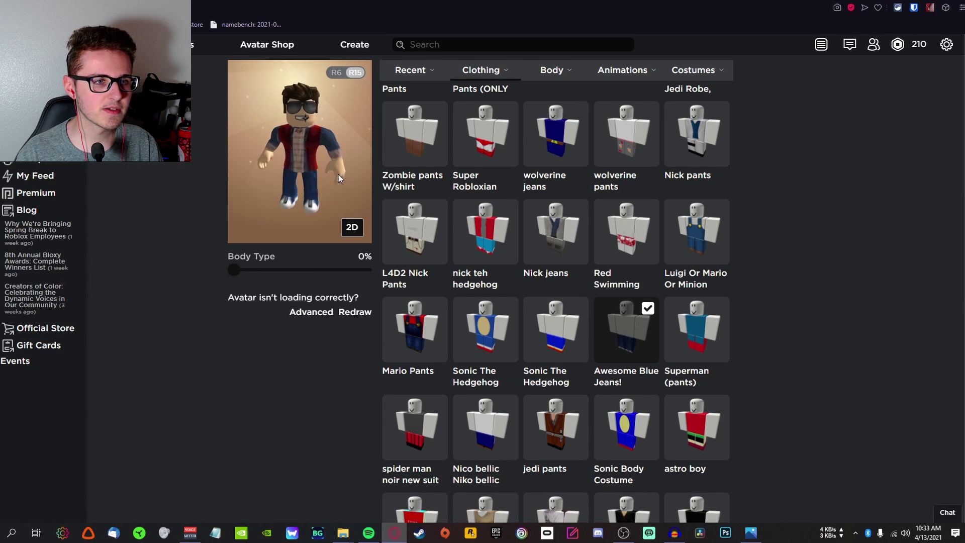
{"action": "mouse_move", "coordinate": [481, 70]}
{"action": "left_click", "coordinate": [497, 101]}
{"action": "scroll", "coordinate": [801, 229], "scroll_direction": "down", "scroll_amount": 4}
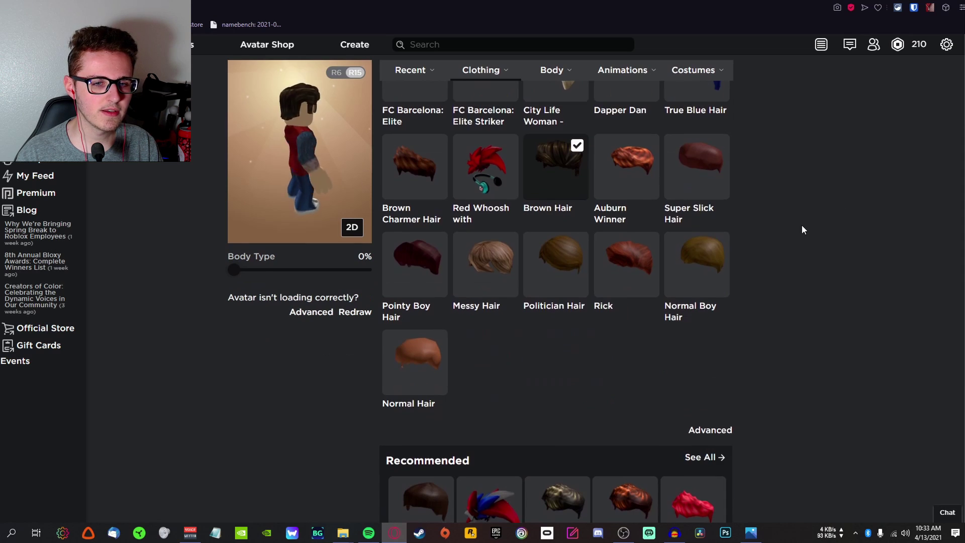
{"action": "left_click", "coordinate": [583, 284]}
{"action": "left_click", "coordinate": [563, 173]}
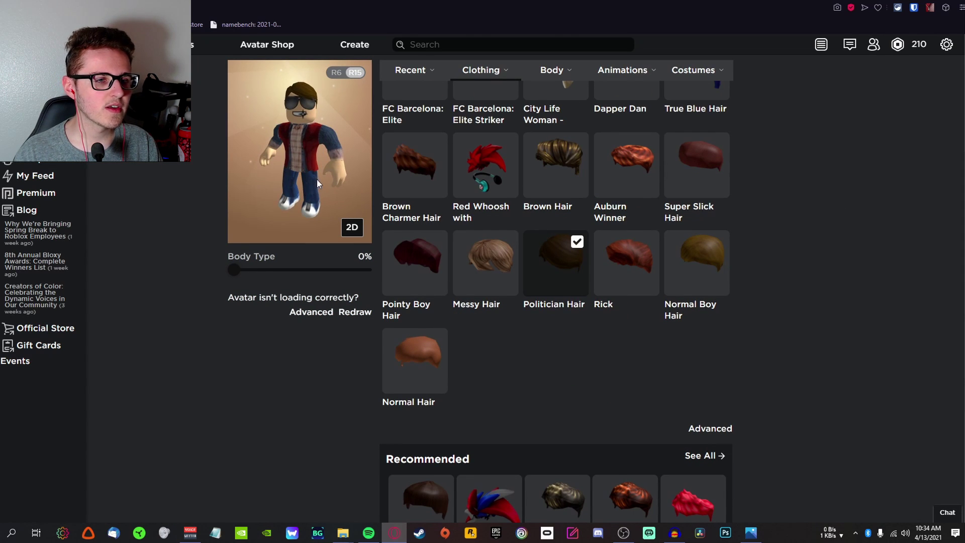
{"action": "left_click_drag", "start_coordinate": [318, 174], "coordinate": [286, 172]}
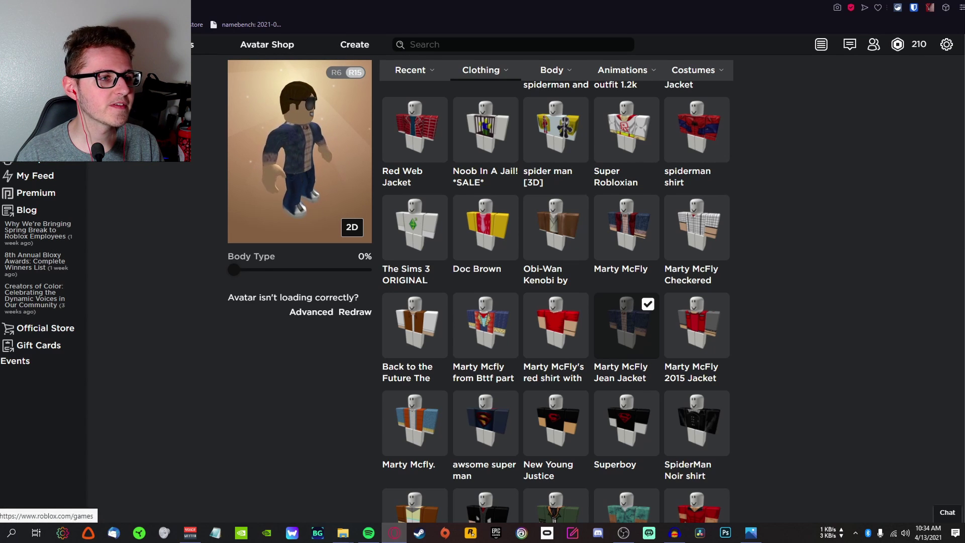
Search the games for "toaster"
{"action": "left_click", "coordinate": [393, 45]}
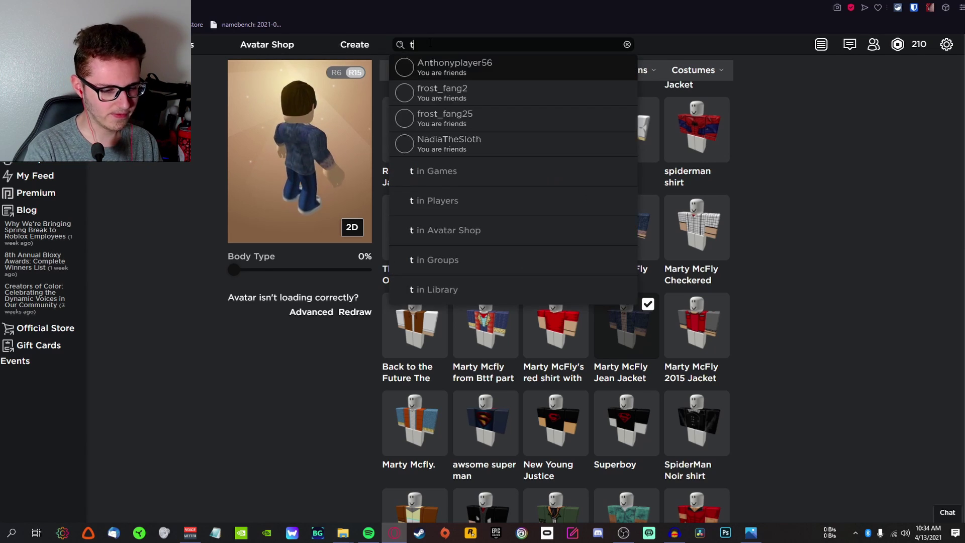
{"action": "type", "text": "toaster"}
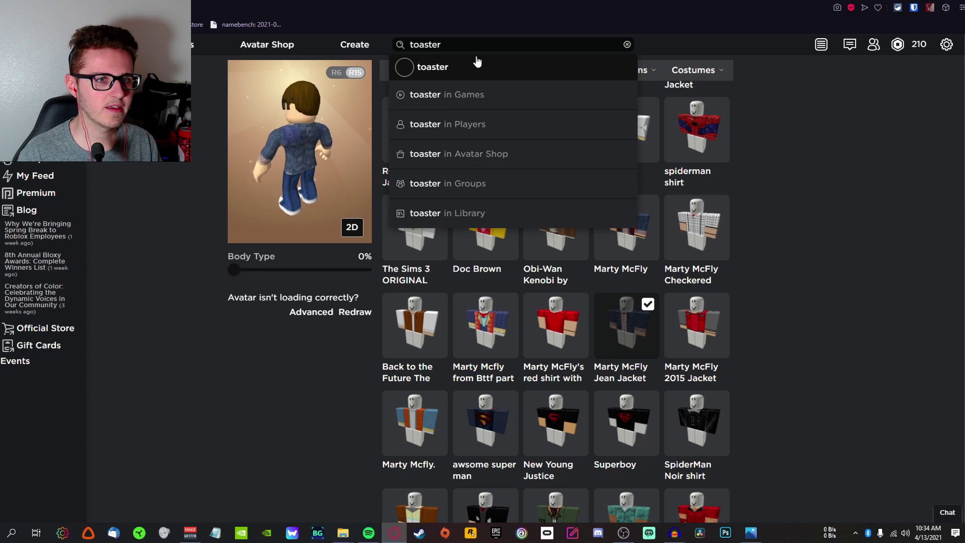
{"action": "left_click", "coordinate": [488, 92]}
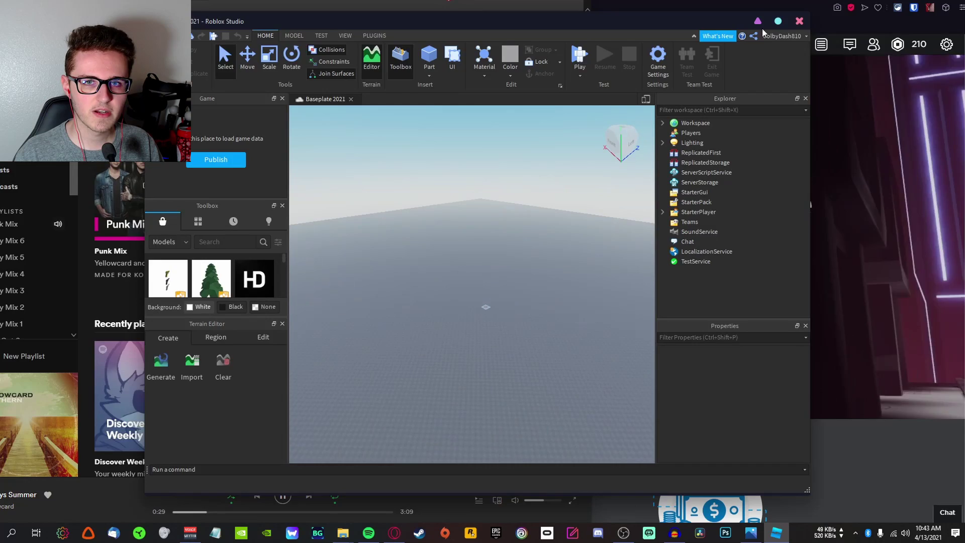
Maximize the Roblox Studio window containing the empty Baseplate 2021 place
{"action": "left_click", "coordinate": [777, 22]}
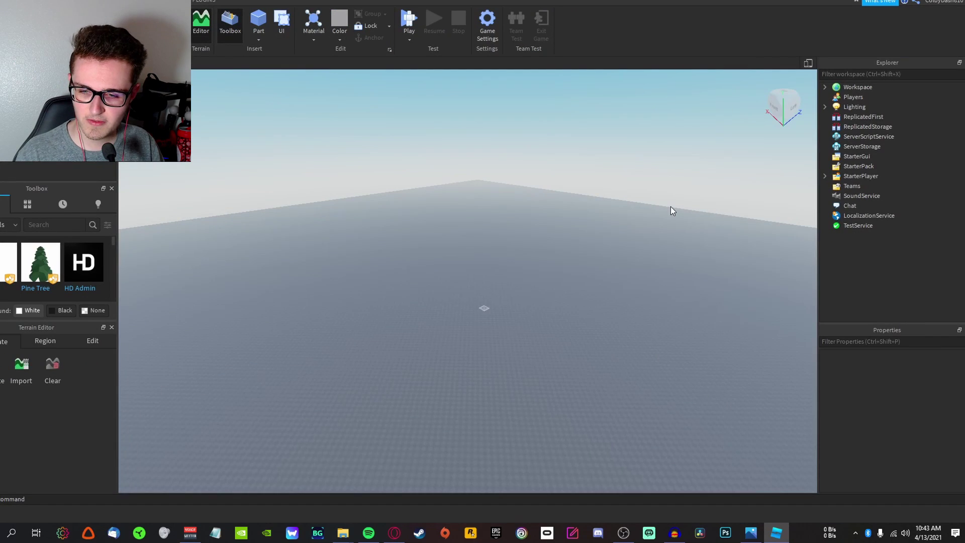
{"action": "scroll", "coordinate": [475, 240], "scroll_direction": "down", "scroll_amount": 5}
{"action": "scroll", "coordinate": [474, 240], "scroll_direction": "up", "scroll_amount": 10}
{"action": "left_click", "coordinate": [92, 2]}
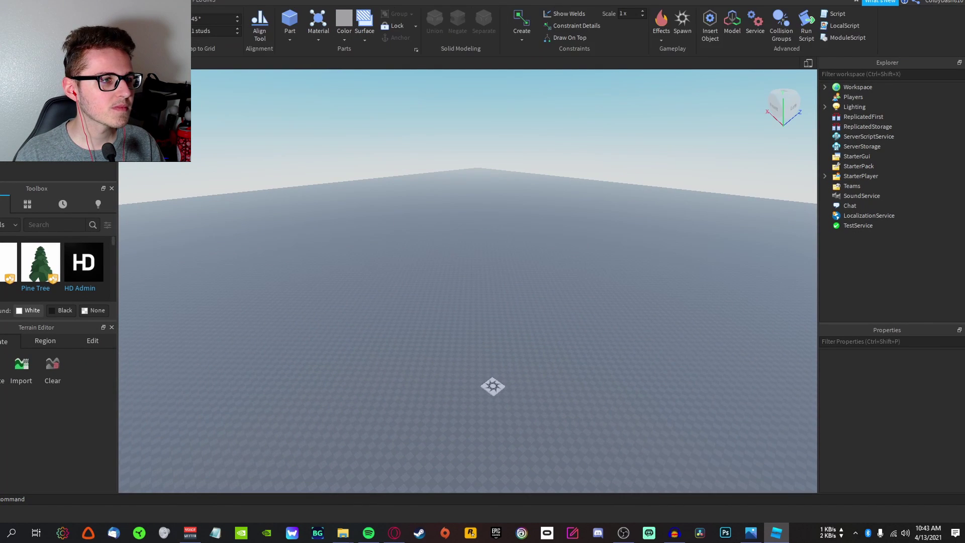
{"action": "left_click", "coordinate": [149, 1]}
{"action": "left_click", "coordinate": [64, 2]}
{"action": "left_click", "coordinate": [91, 2]}
{"action": "left_click", "coordinate": [684, 19]}
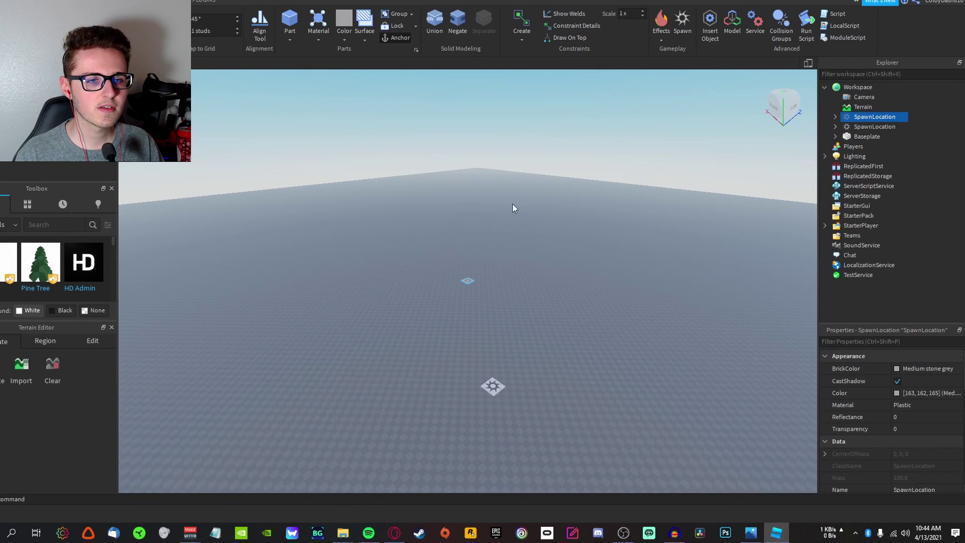
{"action": "scroll", "coordinate": [468, 268], "scroll_direction": "up", "scroll_amount": 5}
{"action": "scroll", "coordinate": [468, 268], "scroll_direction": "down", "scroll_amount": 1}
{"action": "left_click", "coordinate": [455, 303]}
{"action": "key", "text": "Delete"}
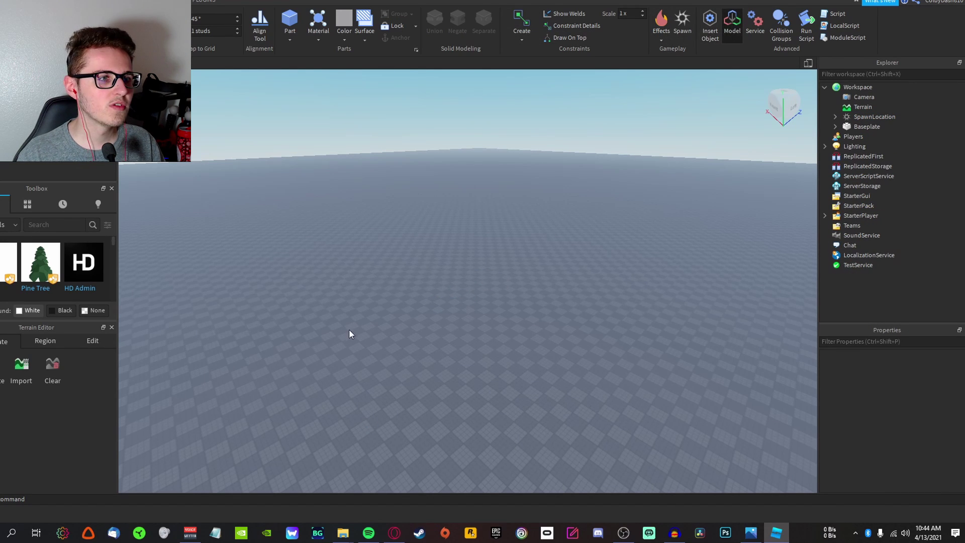
Insert a block part, place it on the open baseplate and rotate it
{"action": "left_click", "coordinate": [437, 257]}
{"action": "left_click", "coordinate": [68, 2]}
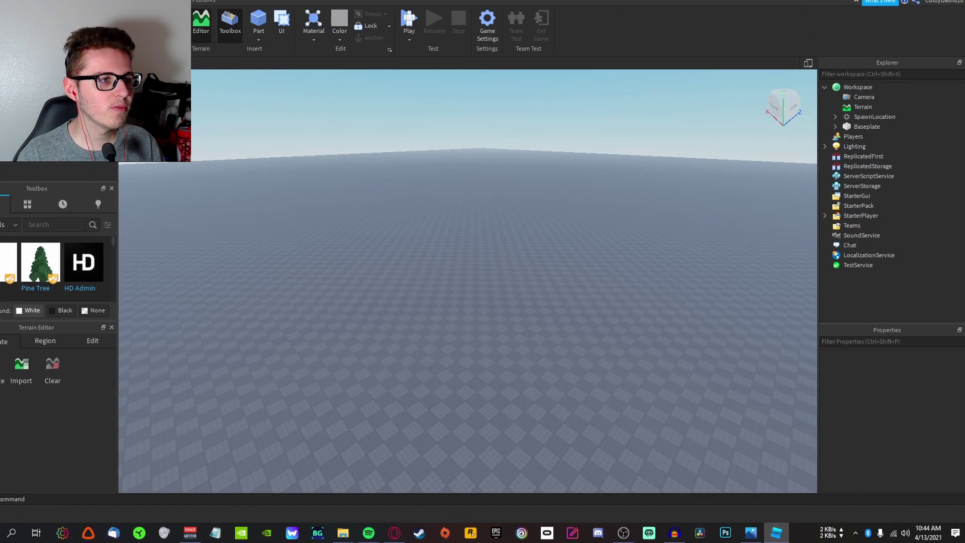
{"action": "left_click", "coordinate": [271, 51]}
{"action": "left_click_drag", "start_coordinate": [468, 282], "coordinate": [274, 354]}
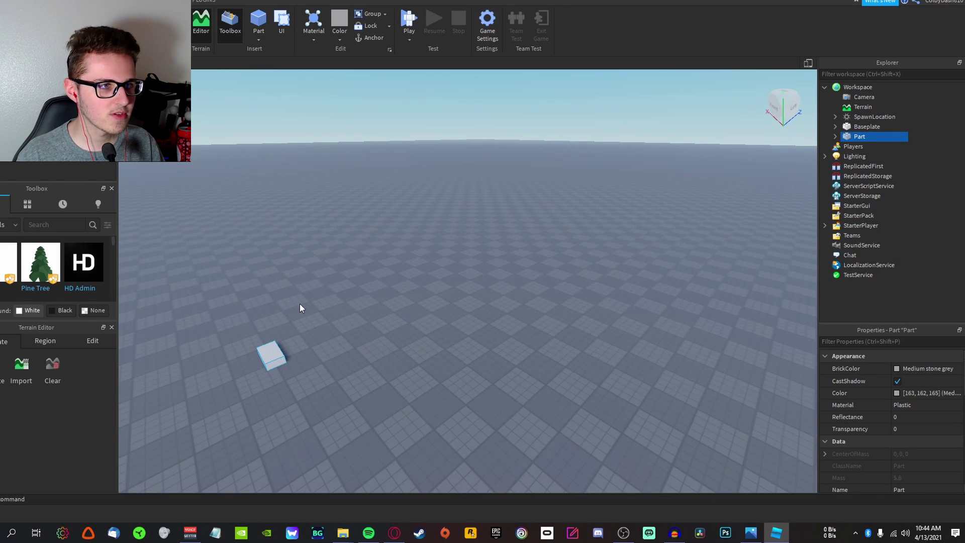
{"action": "key", "text": "ctrl+4"}
{"action": "left_click_drag", "start_coordinate": [318, 392], "coordinate": [356, 319]}
{"action": "scroll", "coordinate": [355, 319], "scroll_direction": "down", "scroll_amount": 5}
{"action": "scroll", "coordinate": [356, 317], "scroll_direction": "up", "scroll_amount": 5}
{"action": "right_click_drag", "start_coordinate": [356, 317], "coordinate": [355, 317]}
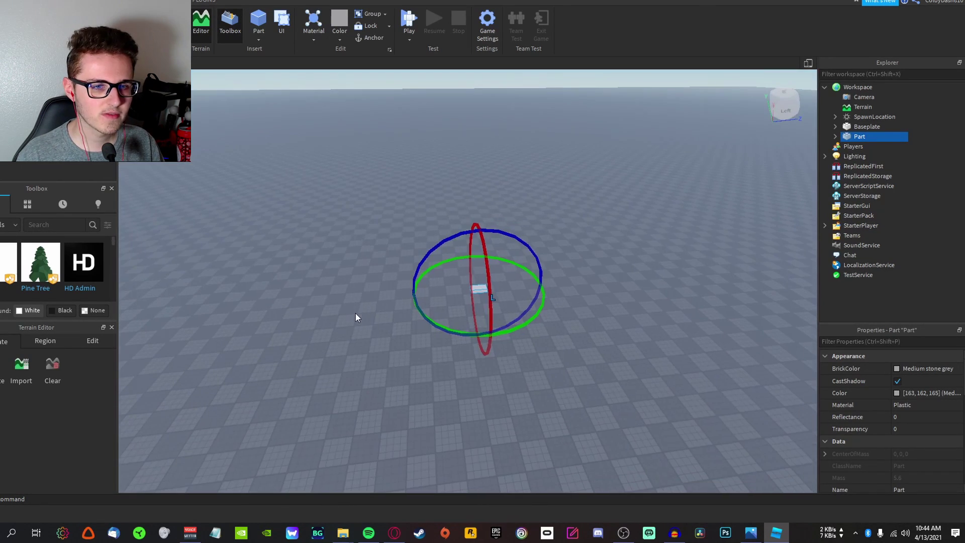
Stretch the block in both directions along its length into a long, thin strip
{"action": "left_click", "coordinate": [75, 22]}
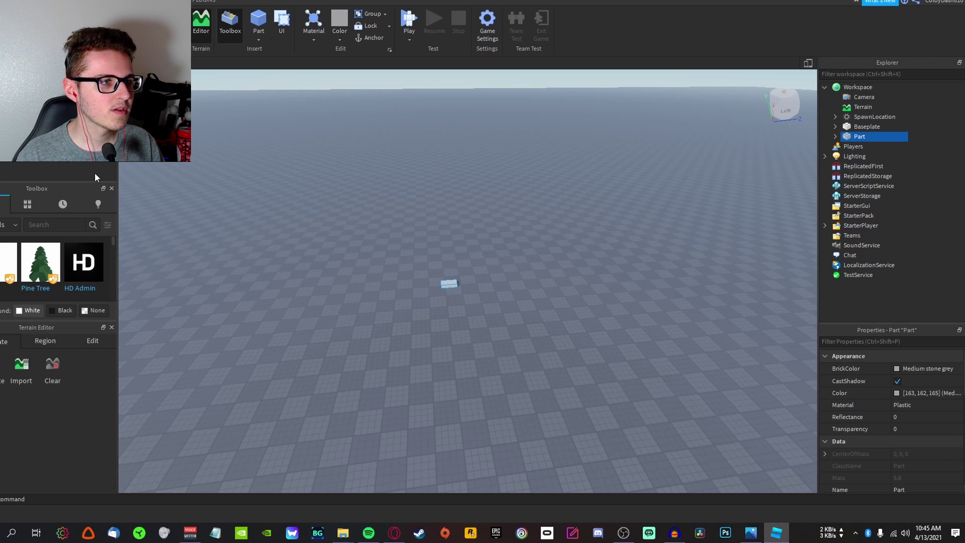
{"action": "left_click_drag", "start_coordinate": [474, 283], "coordinate": [712, 266]}
{"action": "scroll", "coordinate": [691, 259], "scroll_direction": "down", "scroll_amount": 8}
{"action": "left_click_drag", "start_coordinate": [588, 242], "coordinate": [324, 257]}
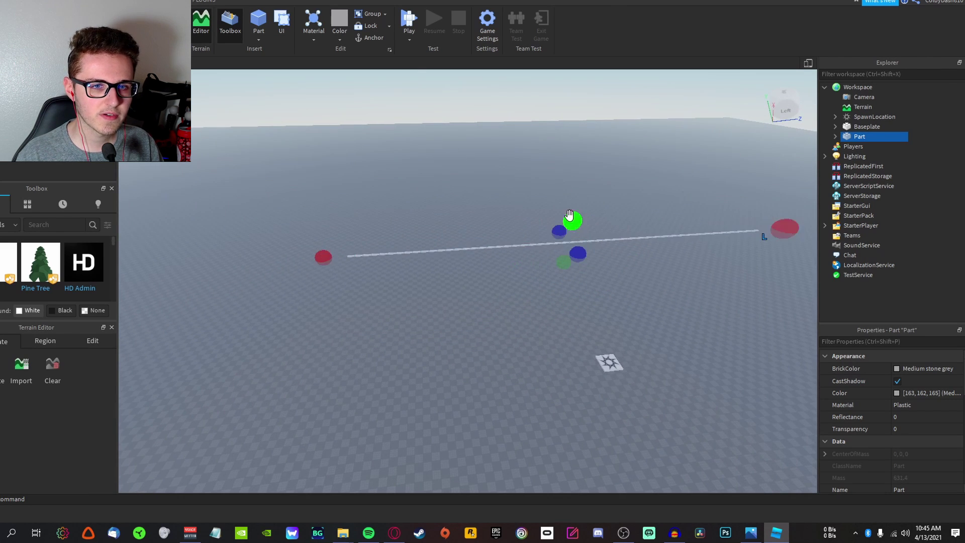
Scale the long strip upward into a tall, thin wall behind the spawn location
{"action": "left_click_drag", "start_coordinate": [569, 215], "coordinate": [578, 86]}
{"action": "scroll", "coordinate": [571, 146], "scroll_direction": "down", "scroll_amount": 3}
{"action": "right_click_drag", "start_coordinate": [570, 146], "coordinate": [570, 146]}
{"action": "left_click_drag", "start_coordinate": [498, 131], "coordinate": [491, 100]}
{"action": "right_click_drag", "start_coordinate": [467, 232], "coordinate": [468, 233]}
{"action": "left_click", "coordinate": [442, 345]}
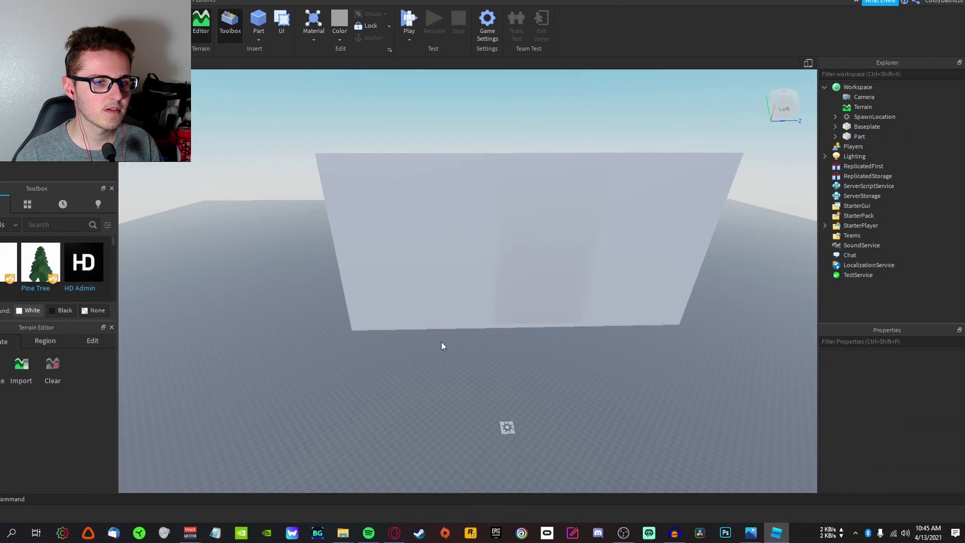
Duplicate the wall and place the copy in front of the original, offset to one side
{"action": "left_click", "coordinate": [420, 308]}
{"action": "key", "text": "ctrl+c"}
{"action": "key", "text": "ctrl+v"}
{"action": "scroll", "coordinate": [431, 241], "scroll_direction": "down", "scroll_amount": 5}
{"action": "left_click_drag", "start_coordinate": [426, 157], "coordinate": [287, 305]}
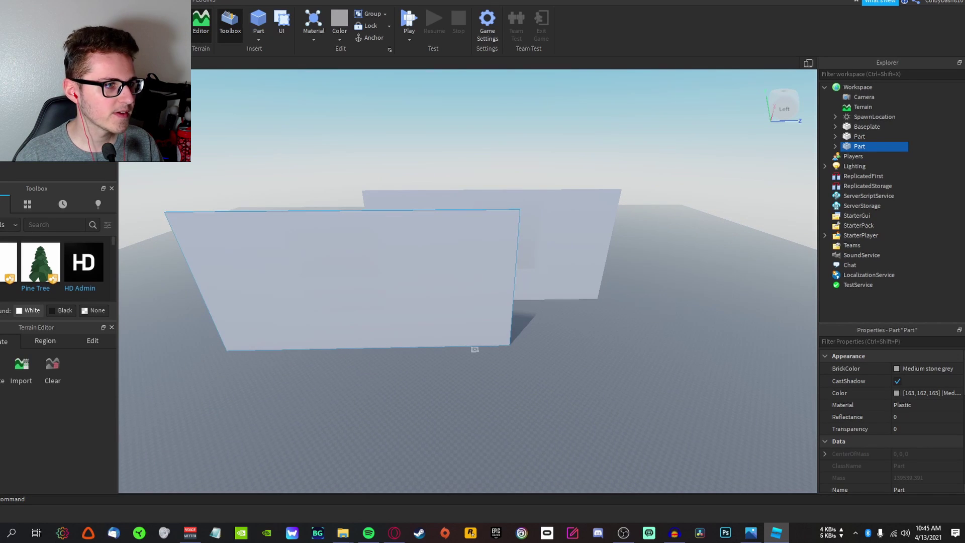
Rotate the copied wall perpendicular to the first so that it forms a side wall at its end
{"action": "key", "text": "ctrl+4"}
{"action": "left_click_drag", "start_coordinate": [339, 325], "coordinate": [434, 304]}
{"action": "key", "text": "ctrl+1"}
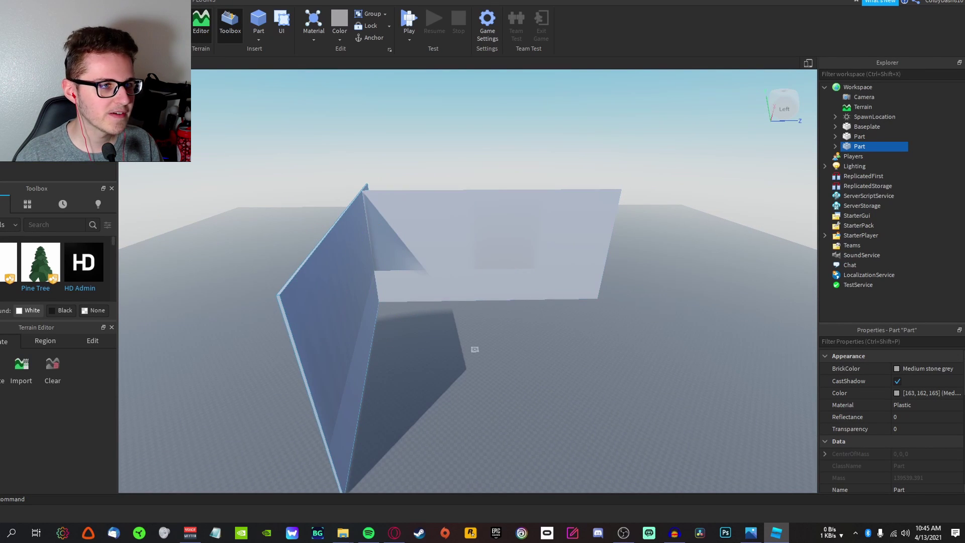
{"action": "left_click_drag", "start_coordinate": [516, 298], "coordinate": [523, 287]}
{"action": "right_click_drag", "start_coordinate": [489, 284], "coordinate": [473, 282]}
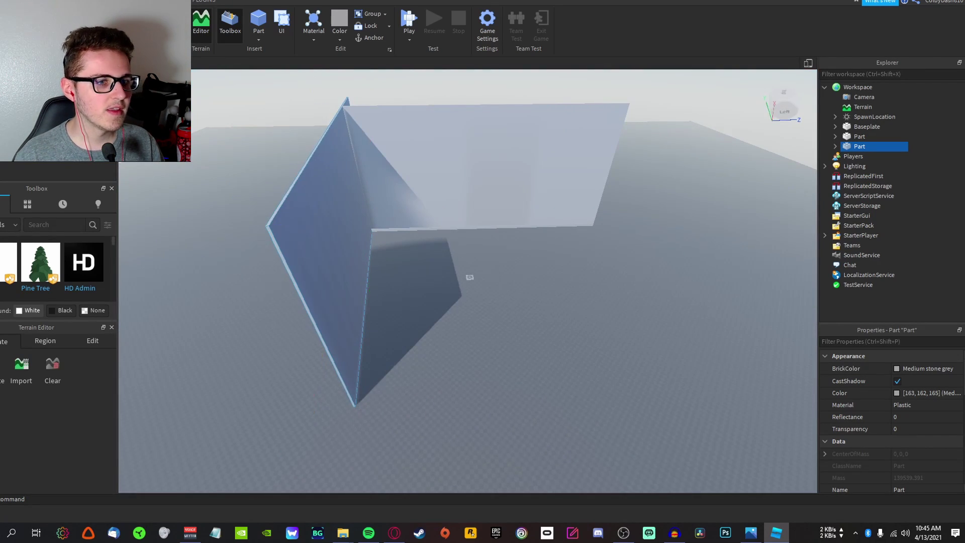
Duplicate the side wall and place the copy at the opposite end of the back wall
{"action": "key", "text": "ctrl+c"}
{"action": "key", "text": "ctrl+v"}
{"action": "scroll", "coordinate": [336, 291], "scroll_direction": "down", "scroll_amount": 3}
{"action": "left_click_drag", "start_coordinate": [298, 219], "coordinate": [617, 327]}
{"action": "left_click", "coordinate": [332, 277]}
{"action": "key", "text": "ctrl+c"}
{"action": "key", "text": "ctrl+v"}
{"action": "key", "text": "ctrl+z"}
{"action": "left_click_drag", "start_coordinate": [322, 209], "coordinate": [448, 243]}
{"action": "key", "text": "ctrl+z"}
Duplicate the back wall and place the copy at the front to close the four-sided room
{"action": "key", "text": "ctrl+c"}
{"action": "key", "text": "ctrl+v"}
{"action": "left_click_drag", "start_coordinate": [457, 112], "coordinate": [471, 361]}
{"action": "right_click_drag", "start_coordinate": [471, 362], "coordinate": [547, 367]}
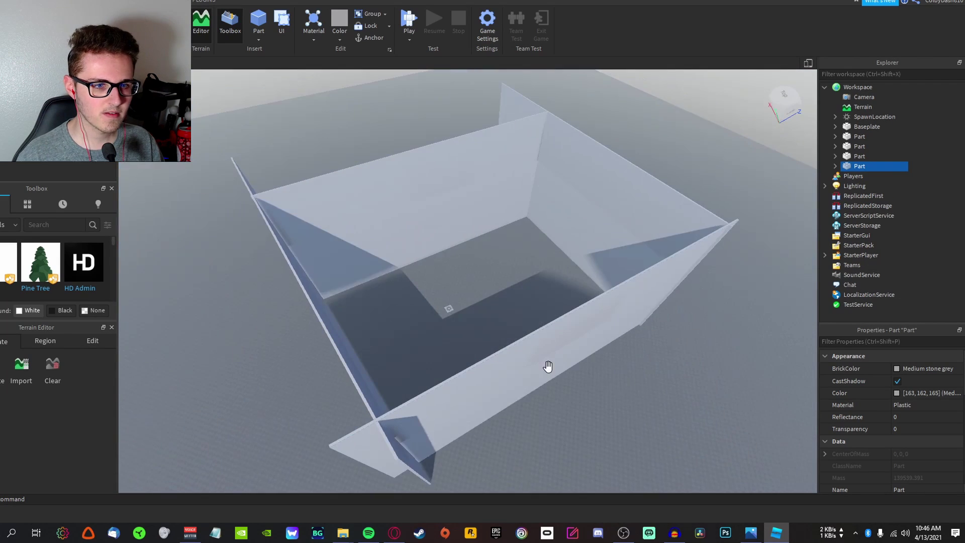
Run a local server test of the room, allow Roblox Studio through the firewall, and close the test windows
{"action": "left_click", "coordinate": [151, 2]}
{"action": "scroll", "coordinate": [496, 339], "scroll_direction": "up", "scroll_amount": 5}
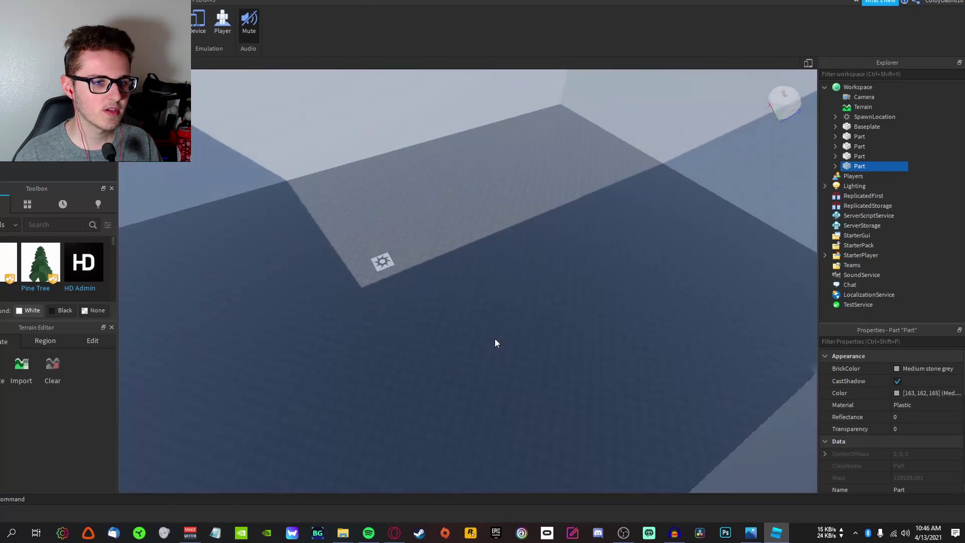
{"action": "left_click", "coordinate": [537, 349]}
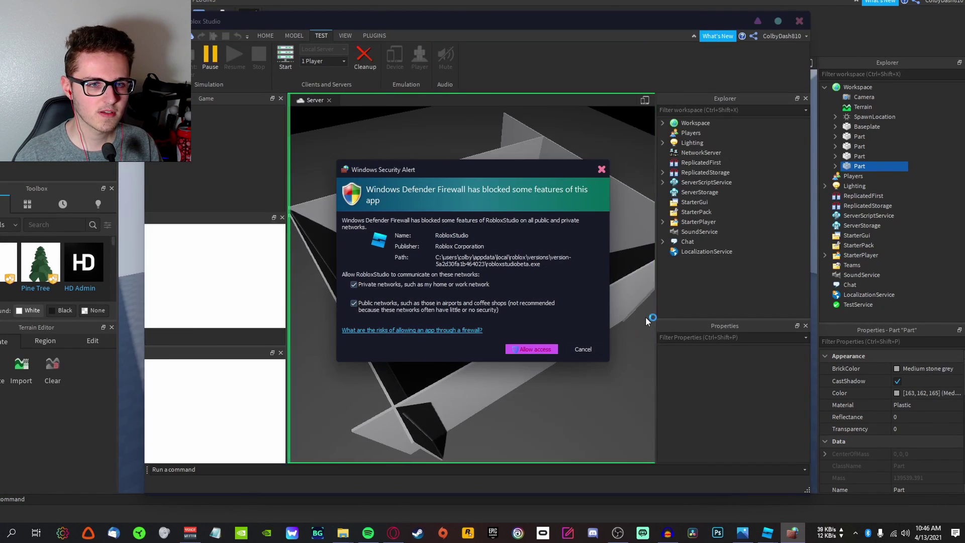
{"action": "left_click", "coordinate": [798, 21]}
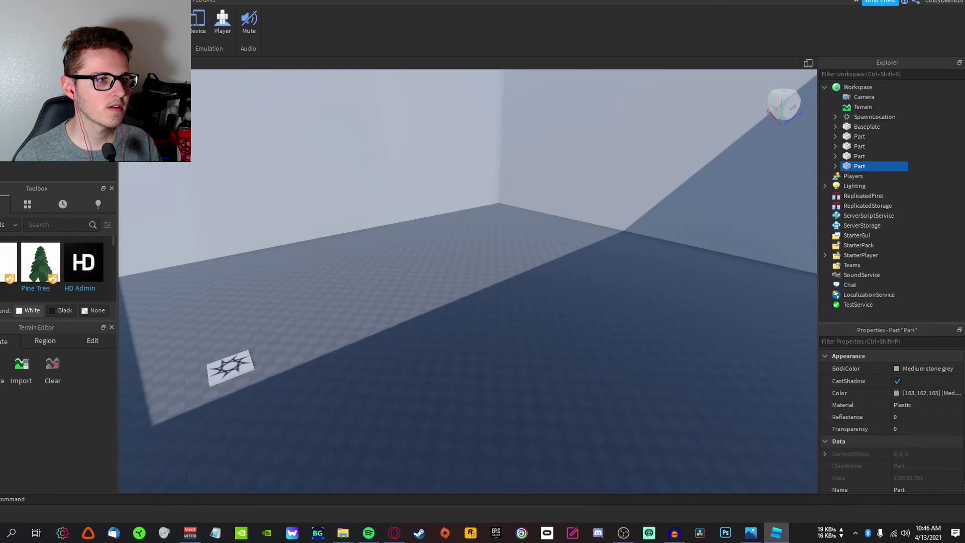
{"action": "left_click", "coordinate": [223, 24]}
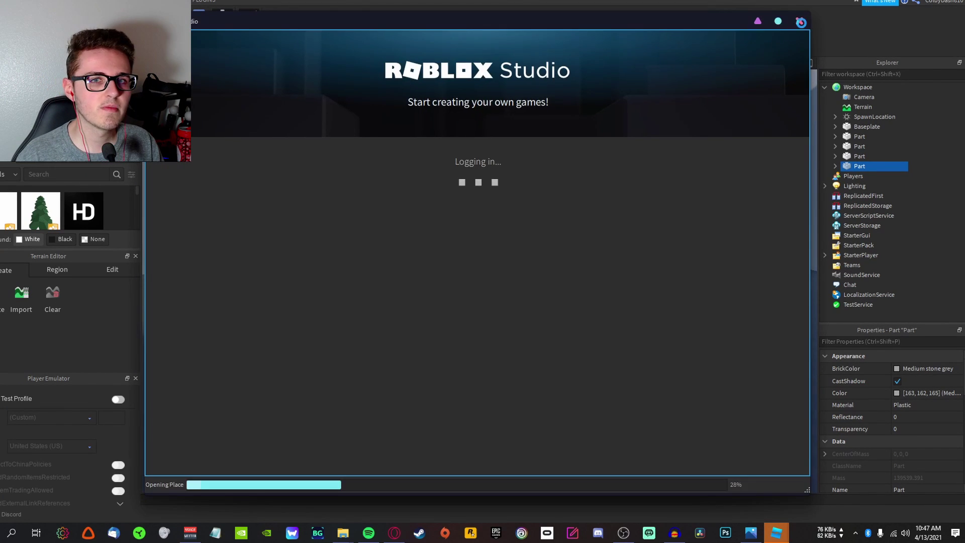
{"action": "left_click", "coordinate": [799, 22]}
Reposition one of the room's walls relative to the spawn location
{"action": "right_click_drag", "start_coordinate": [500, 190], "coordinate": [471, 208]}
{"action": "scroll", "coordinate": [471, 208], "scroll_direction": "up", "scroll_amount": 5}
{"action": "key", "text": "w"}
{"action": "right_click_drag", "start_coordinate": [529, 289], "coordinate": [529, 288]}
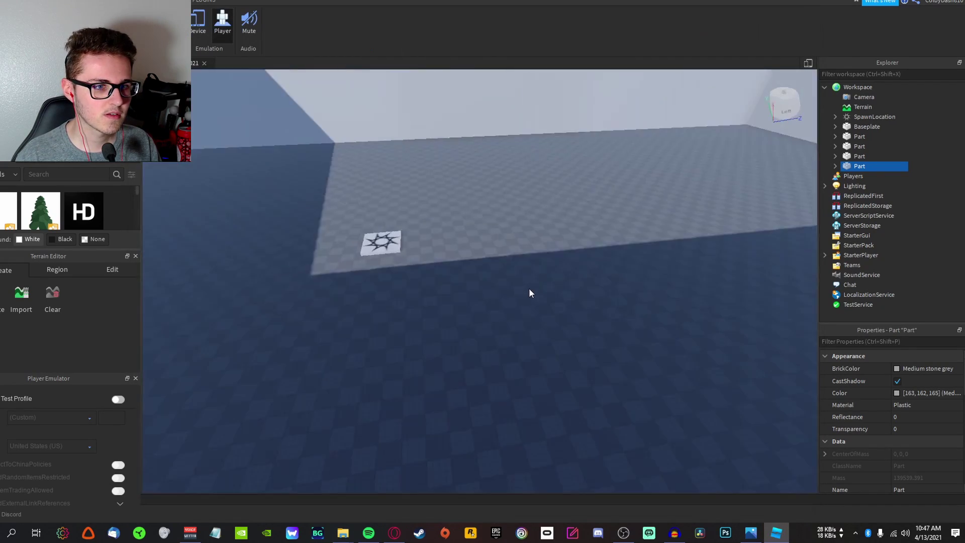
{"action": "key", "text": "w"}
{"action": "right_click_drag", "start_coordinate": [465, 265], "coordinate": [475, 240]}
{"action": "scroll", "coordinate": [467, 264], "scroll_direction": "down", "scroll_amount": 5}
{"action": "left_click_drag", "start_coordinate": [467, 136], "coordinate": [488, 326]}
{"action": "right_click_drag", "start_coordinate": [485, 323], "coordinate": [486, 319]}
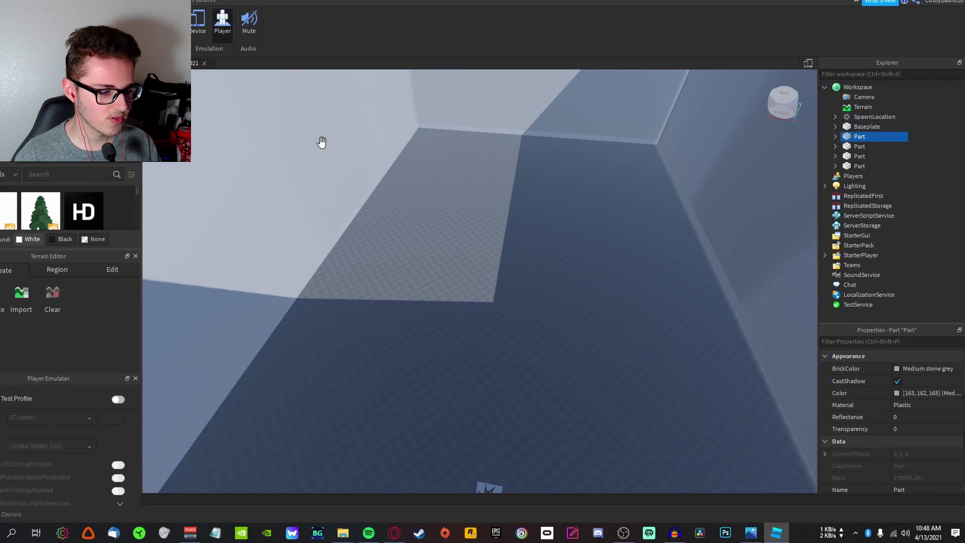
Insert a block part inside the room and stretch it upward into a tall, thin pillar
{"action": "left_click", "coordinate": [42, 1]}
{"action": "left_click", "coordinate": [259, 21]}
{"action": "right_click_drag", "start_coordinate": [510, 282], "coordinate": [510, 282]}
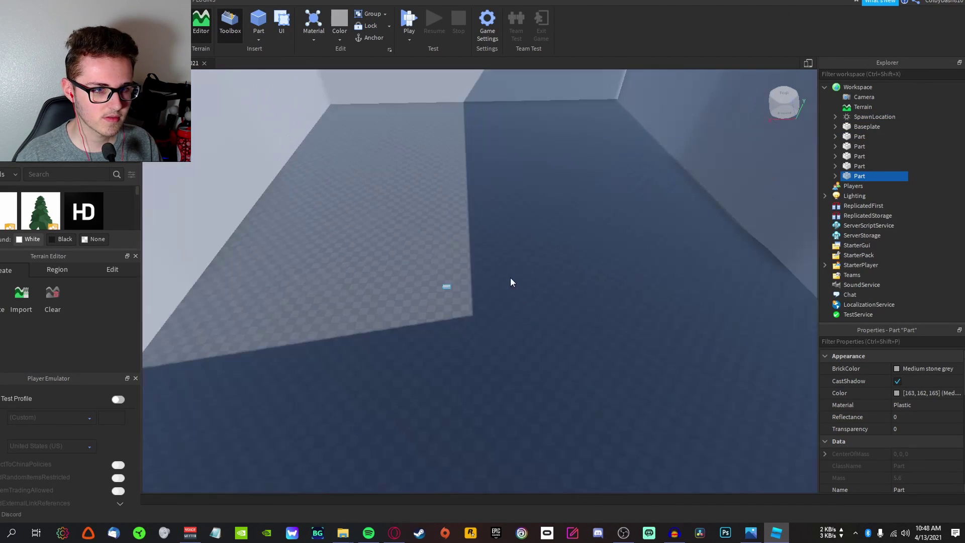
{"action": "left_click_drag", "start_coordinate": [446, 288], "coordinate": [430, 298]}
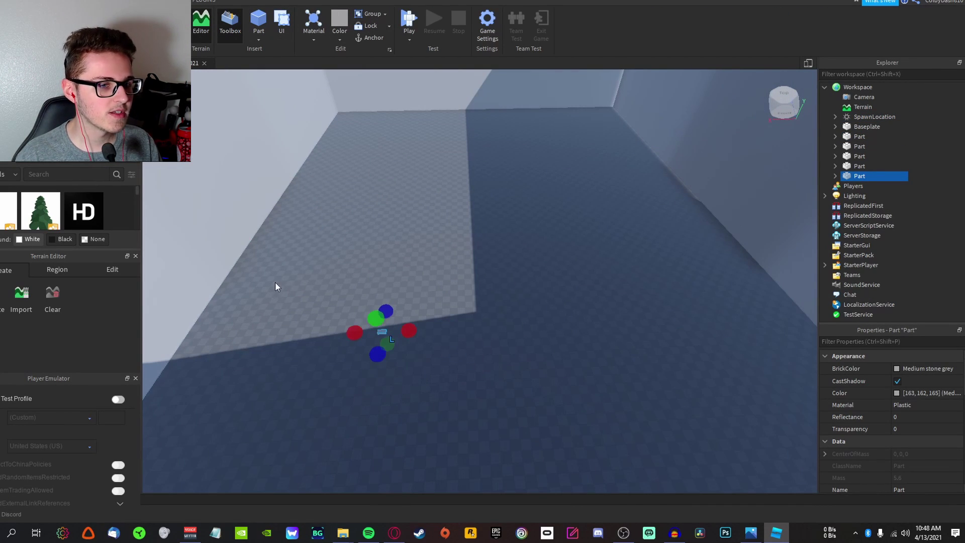
{"action": "left_click_drag", "start_coordinate": [335, 240], "coordinate": [409, 351]}
Duplicate the pillar three times and arrange the four pillars at the corners of a rectangle
{"action": "key", "text": "ctrl+d"}
{"action": "left_click_drag", "start_coordinate": [409, 351], "coordinate": [539, 210]}
{"action": "key", "text": "ctrl+d"}
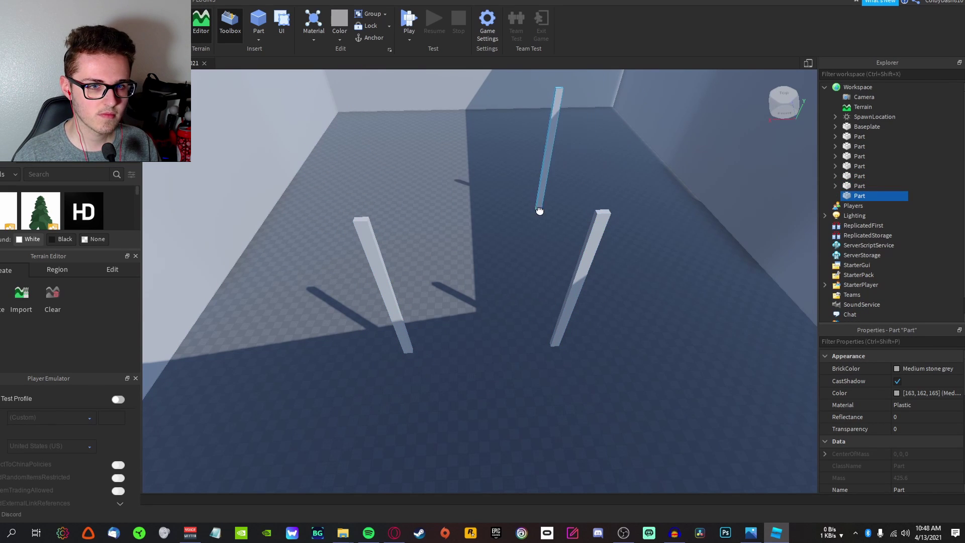
{"action": "key", "text": "ctrl+d"}
{"action": "left_click_drag", "start_coordinate": [560, 116], "coordinate": [402, 215]}
{"action": "right_click_drag", "start_coordinate": [402, 216], "coordinate": [503, 289]}
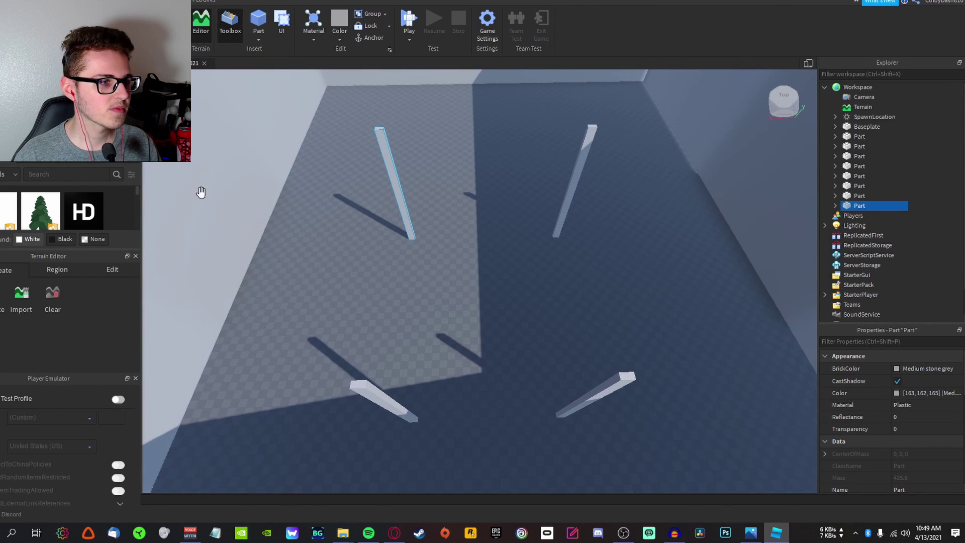
Insert a block part between the four pillars and delete the surplus small blocks
{"action": "left_click", "coordinate": [264, 27]}
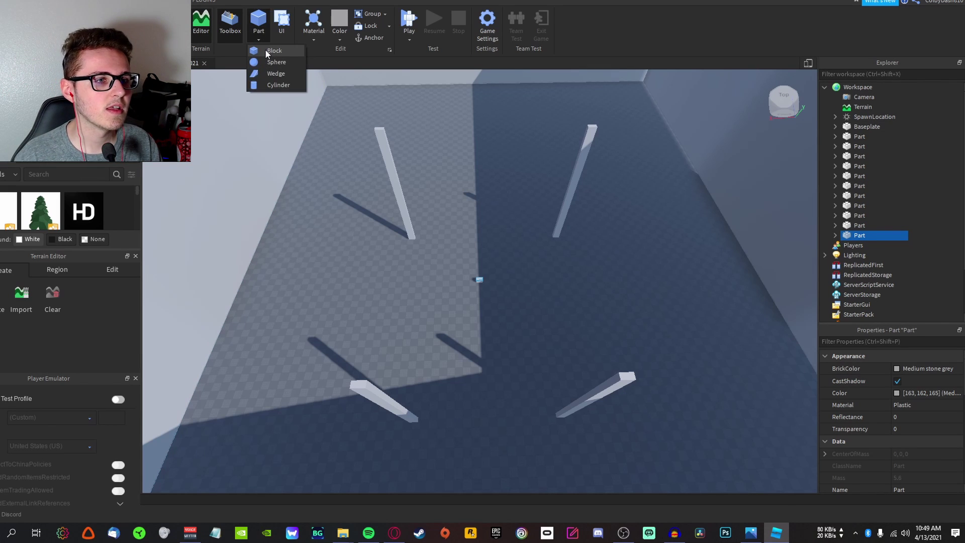
{"action": "left_click", "coordinate": [265, 50]}
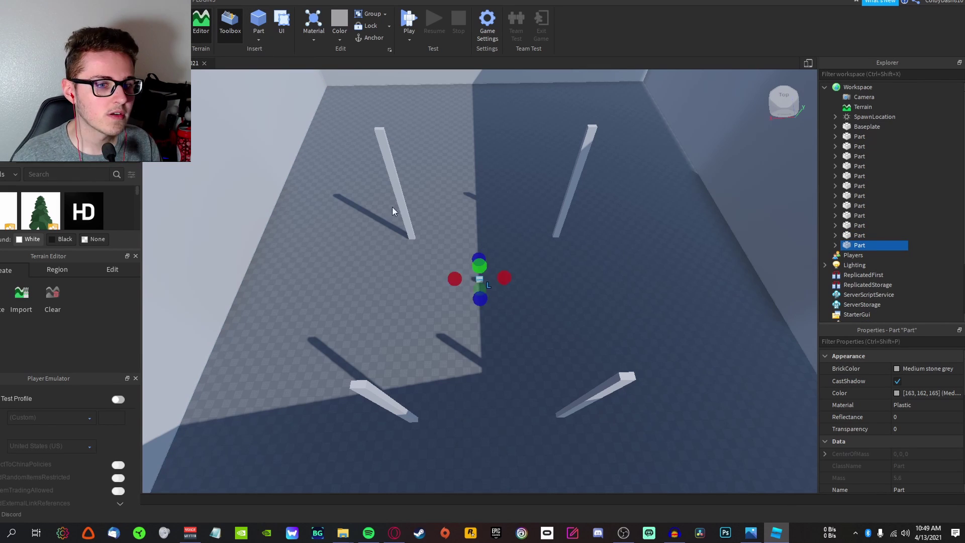
{"action": "left_click", "coordinate": [479, 280]}
{"action": "key", "text": "Delete"}
{"action": "scroll", "coordinate": [478, 280], "scroll_direction": "up", "scroll_amount": 6}
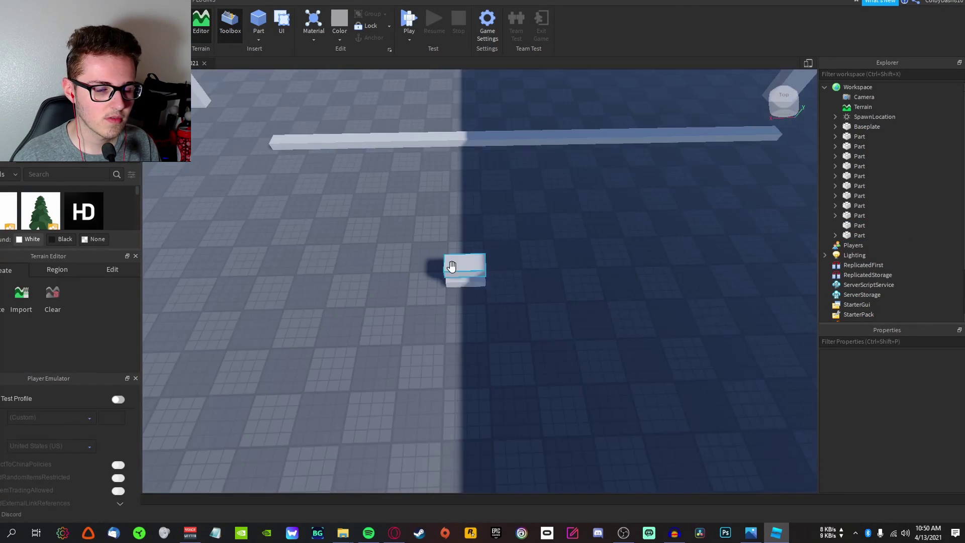
{"action": "left_click", "coordinate": [452, 266]}
{"action": "key", "text": "Delete"}
{"action": "left_click", "coordinate": [456, 269]}
{"action": "key", "text": "Delete"}
Stretch the block between the four pillars into a long, flat rectangular slab
{"action": "scroll", "coordinate": [482, 259], "scroll_direction": "down", "scroll_amount": 6}
{"action": "left_click_drag", "start_coordinate": [488, 238], "coordinate": [476, 353]}
{"action": "left_click_drag", "start_coordinate": [457, 331], "coordinate": [457, 198]}
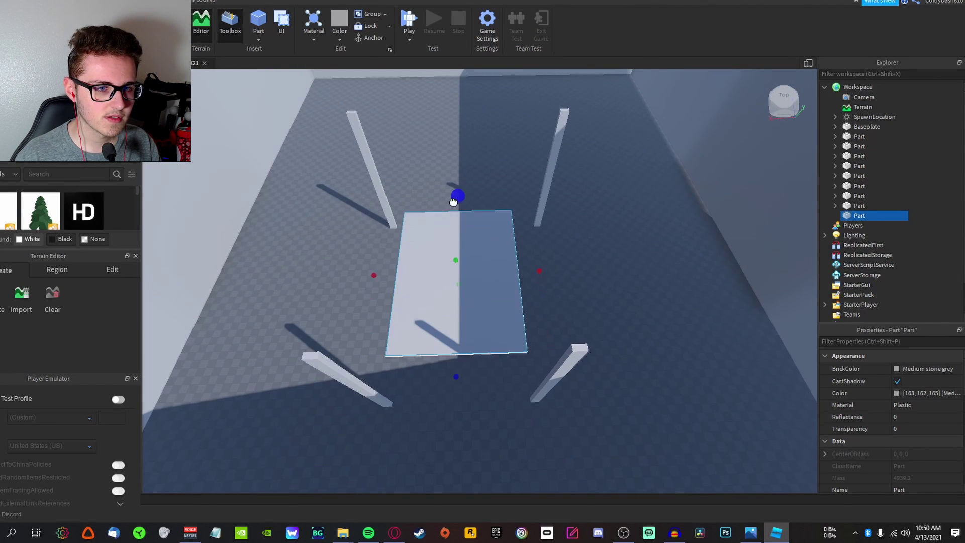
{"action": "left_click_drag", "start_coordinate": [474, 276], "coordinate": [472, 317]}
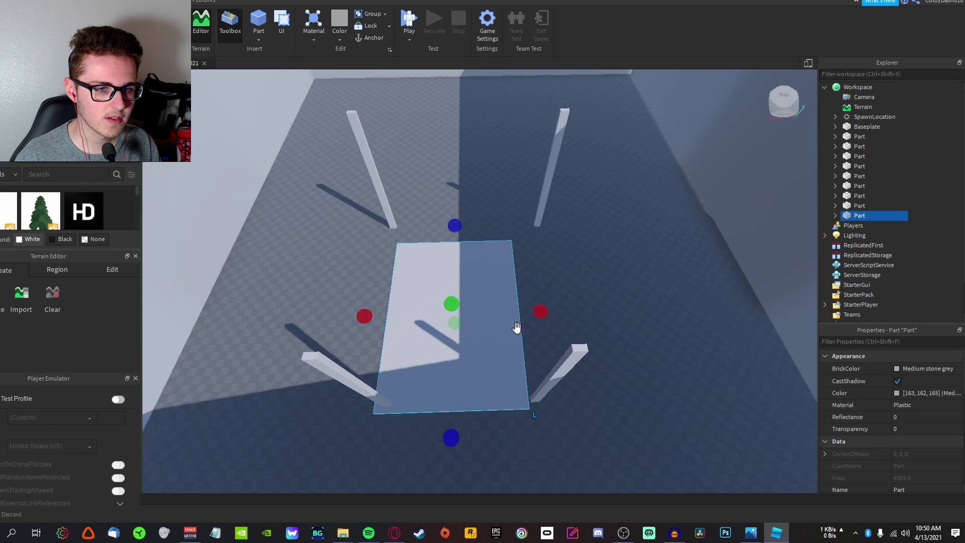
{"action": "scroll", "coordinate": [517, 328], "scroll_direction": "up", "scroll_amount": 3}
{"action": "left_click_drag", "start_coordinate": [497, 350], "coordinate": [504, 327]}
{"action": "left_click_drag", "start_coordinate": [456, 193], "coordinate": [456, 132]}
{"action": "left_click_drag", "start_coordinate": [481, 223], "coordinate": [474, 213]}
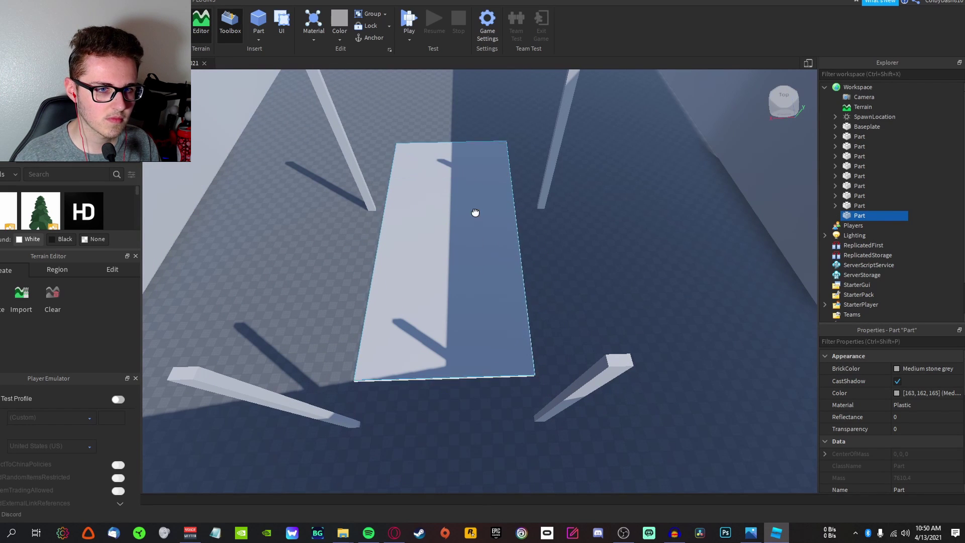
Adjust the slab's length and widen it on both sides until it spans the area of the four pillars
{"action": "left_click_drag", "start_coordinate": [453, 128], "coordinate": [451, 145]}
{"action": "left_click_drag", "start_coordinate": [471, 181], "coordinate": [482, 202]}
{"action": "left_click_drag", "start_coordinate": [546, 242], "coordinate": [563, 240]}
{"action": "left_click_drag", "start_coordinate": [362, 244], "coordinate": [346, 243]}
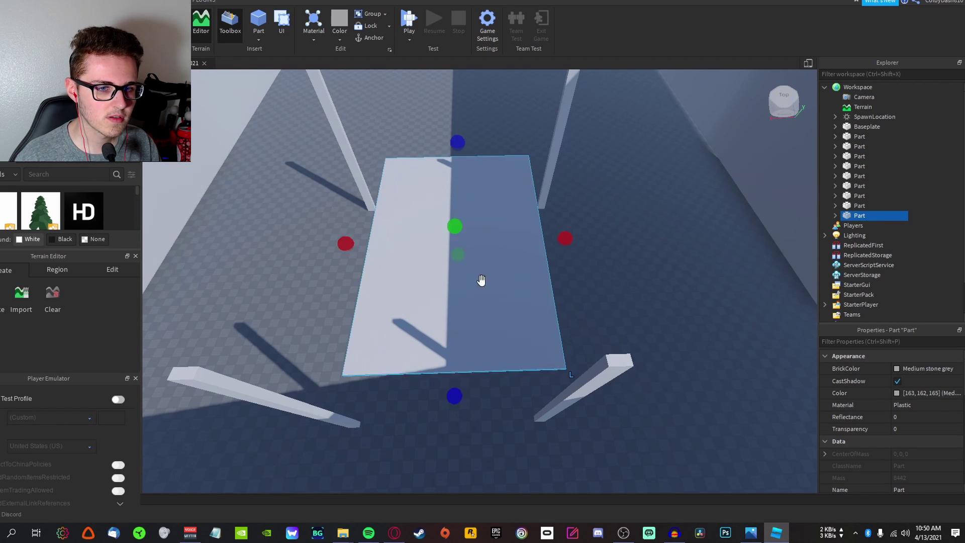
{"action": "left_click_drag", "start_coordinate": [481, 279], "coordinate": [415, 288]}
{"action": "left_click_drag", "start_coordinate": [468, 252], "coordinate": [596, 107]}
{"action": "left_click_drag", "start_coordinate": [525, 123], "coordinate": [498, 322]}
{"action": "scroll", "coordinate": [578, 401], "scroll_direction": "down", "scroll_amount": 3}
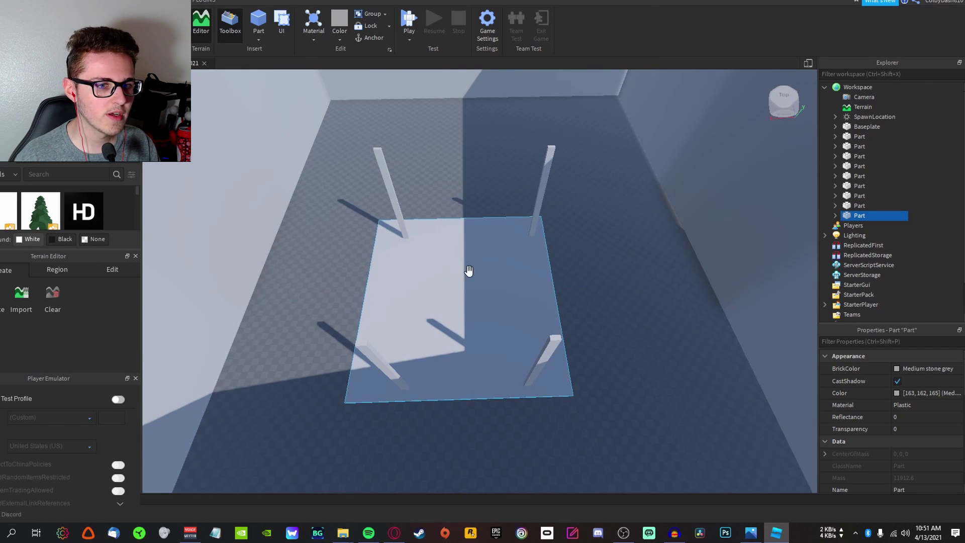
Raise the slab onto the four pillars as a tabletop, centered with an overhang on all sides
{"action": "left_click_drag", "start_coordinate": [468, 270], "coordinate": [532, 154]}
{"action": "left_click_drag", "start_coordinate": [342, 148], "coordinate": [267, 149]}
{"action": "left_click_drag", "start_coordinate": [449, 301], "coordinate": [445, 432]}
{"action": "scroll", "coordinate": [657, 256], "scroll_direction": "down", "scroll_amount": 2}
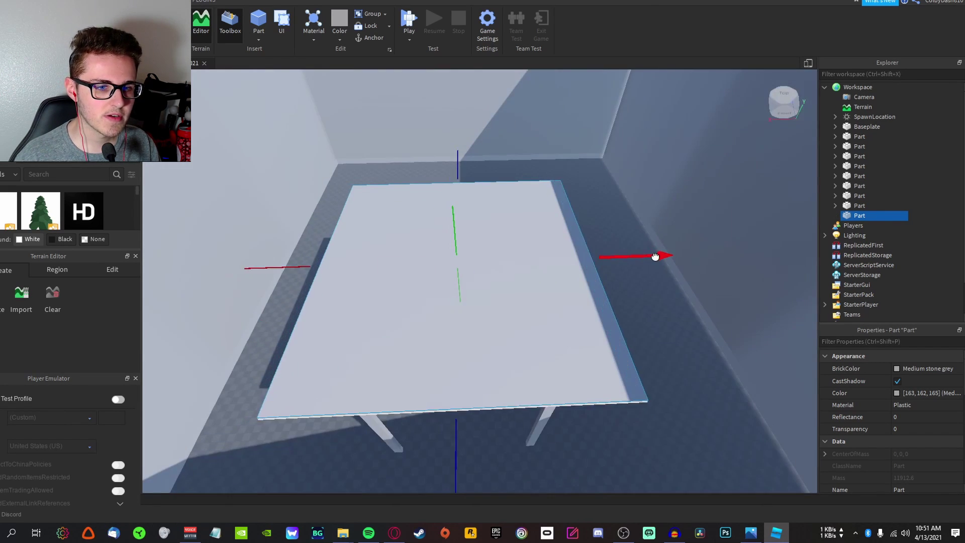
Color the tabletop Burnt Sienna, and give one front leg the Burnt Sienna color and Wood material
{"action": "left_click", "coordinate": [342, 38]}
{"action": "left_click", "coordinate": [412, 202]}
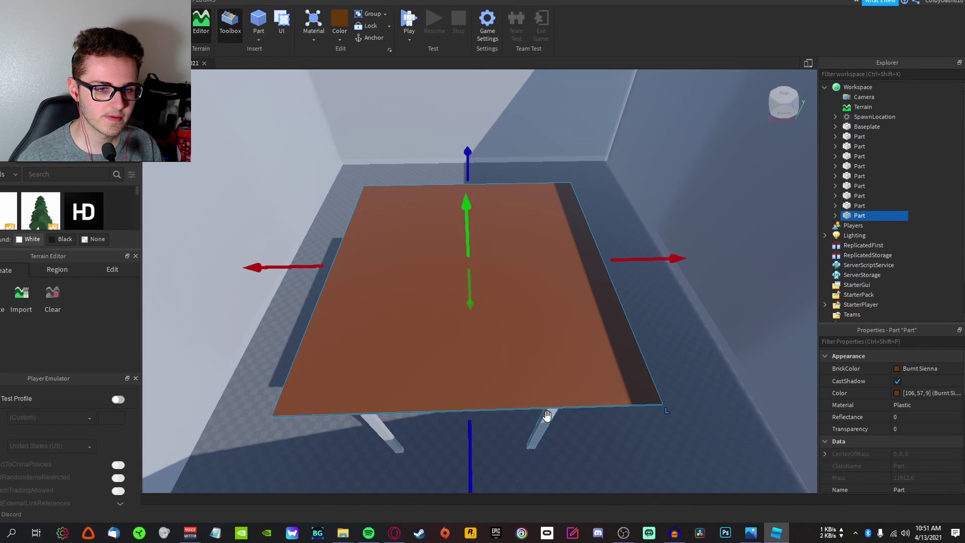
{"action": "left_click", "coordinate": [547, 416]}
{"action": "left_click", "coordinate": [340, 23]}
{"action": "left_click", "coordinate": [313, 36]}
{"action": "left_click", "coordinate": [350, 280]}
Set the tabletop's material to Wood, keeping the Burnt Sienna color
{"action": "left_click", "coordinate": [383, 433]}
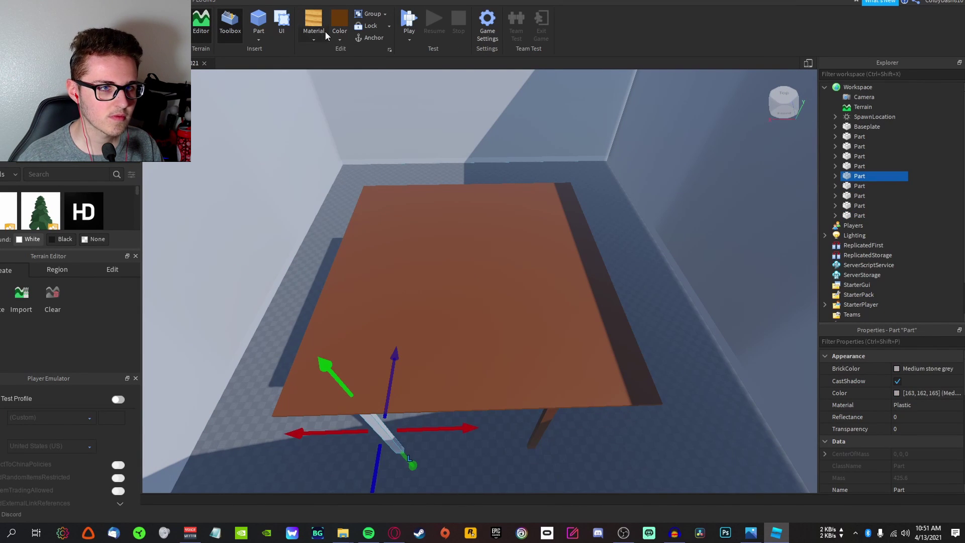
{"action": "left_click", "coordinate": [322, 37]}
{"action": "left_click", "coordinate": [324, 279]}
{"action": "left_click", "coordinate": [354, 256]}
{"action": "left_click", "coordinate": [342, 37]}
{"action": "left_click", "coordinate": [317, 23]}
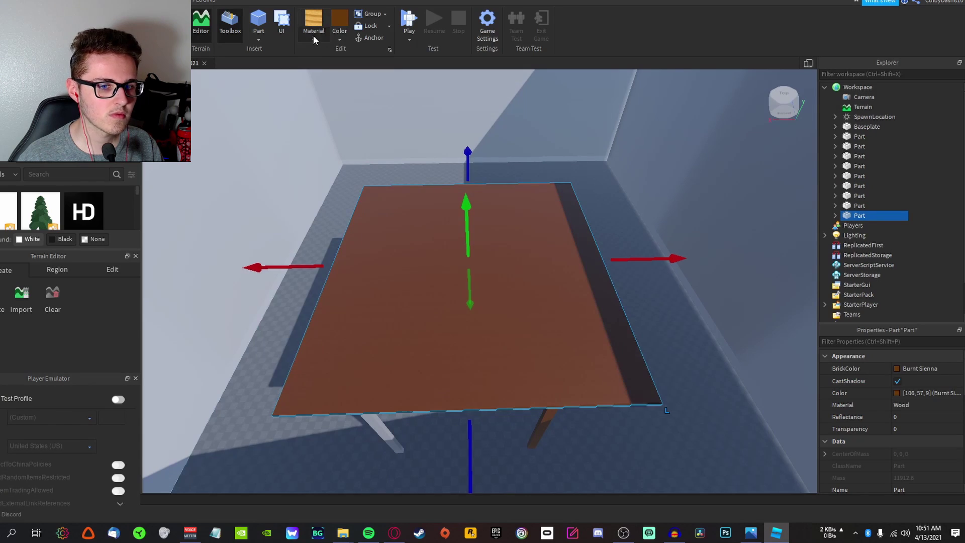
Give the remaining table legs the Burnt Sienna color and Wood material
{"action": "left_click", "coordinate": [375, 419]}
{"action": "key", "text": "w"}
{"action": "right_click_drag", "start_coordinate": [536, 255], "coordinate": [536, 254]}
{"action": "left_click", "coordinate": [413, 352]}
{"action": "left_click", "coordinate": [313, 16]}
{"action": "left_click", "coordinate": [604, 315]}
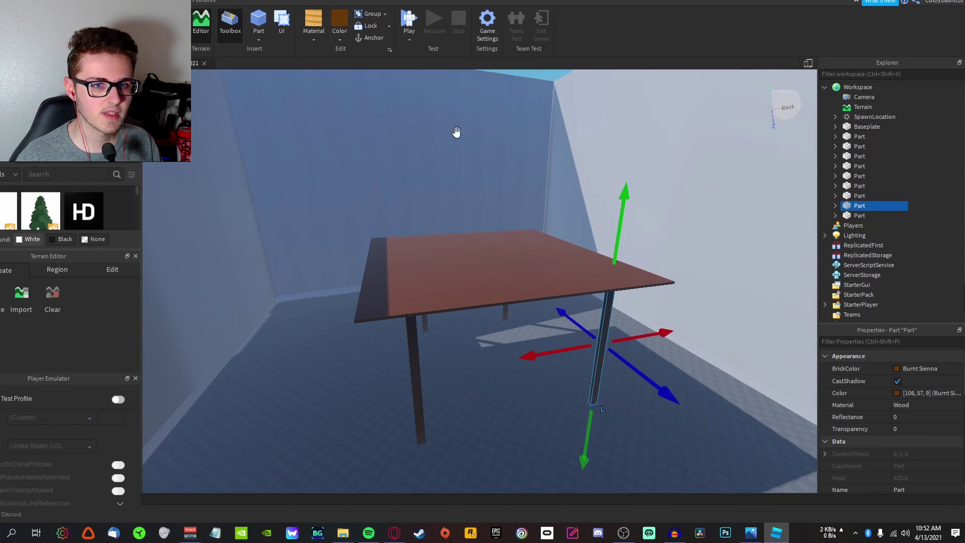
Set the first room wall's material to Brick and its color to Bright red
{"action": "key", "text": "w"}
{"action": "right_click_drag", "start_coordinate": [456, 132], "coordinate": [472, 146]}
{"action": "left_click", "coordinate": [458, 138]}
{"action": "left_click", "coordinate": [317, 34]}
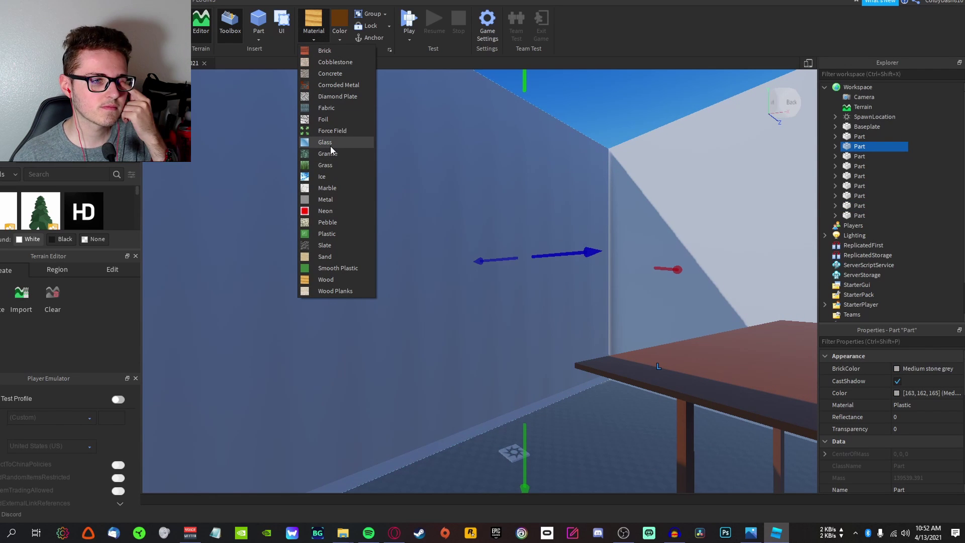
{"action": "left_click", "coordinate": [320, 50]}
{"action": "left_click", "coordinate": [346, 23]}
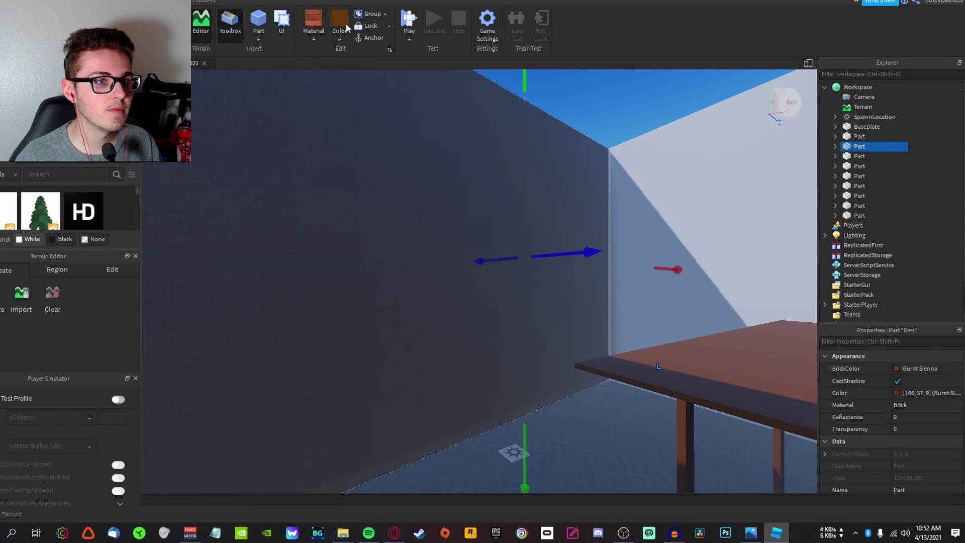
{"action": "left_click", "coordinate": [342, 36]}
{"action": "left_click", "coordinate": [496, 132]}
Apply the Brick material and Bright red color to the remaining room walls
{"action": "left_click", "coordinate": [668, 135]}
{"action": "left_click", "coordinate": [339, 23]}
{"action": "left_click", "coordinate": [480, 179]}
{"action": "right_click_drag", "start_coordinate": [503, 166], "coordinate": [383, 159]}
{"action": "left_click", "coordinate": [339, 23]}
{"action": "left_click", "coordinate": [430, 155]}
{"action": "left_click", "coordinate": [339, 23]}
{"action": "key", "text": "s"}
{"action": "key", "text": "w"}
Select the tabletop and all four table legs together
{"action": "left_click", "coordinate": [318, 202]}
{"action": "right_click_drag", "start_coordinate": [321, 257], "coordinate": [322, 257]}
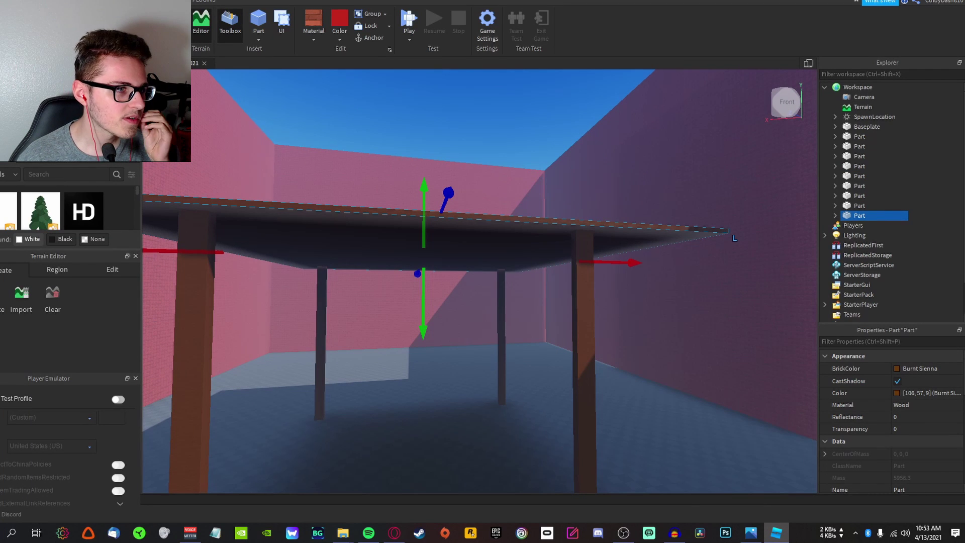
{"action": "left_click", "coordinate": [587, 293], "text": "ctrl"}
{"action": "left_click", "coordinate": [199, 277], "text": "ctrl"}
{"action": "right_click", "coordinate": [246, 237]}
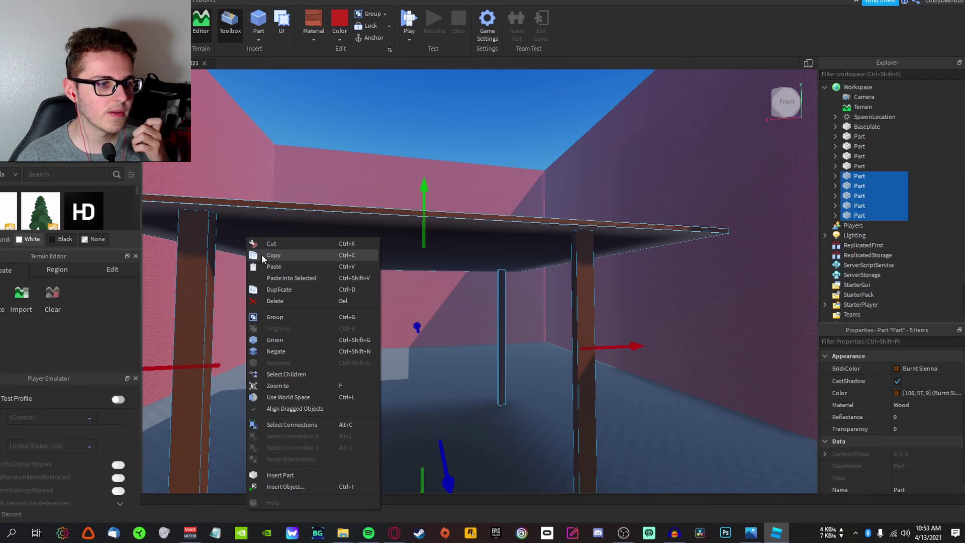
{"action": "left_click", "coordinate": [279, 290]}
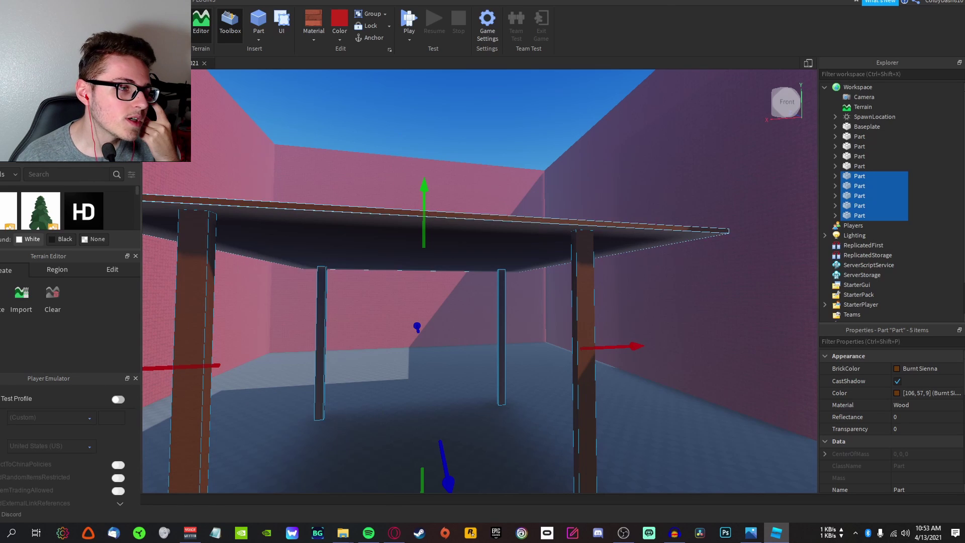
Insert a block part on the tabletop and give it the Metal material and Pearl color
{"action": "right_click_drag", "start_coordinate": [408, 167], "coordinate": [408, 167]}
{"action": "key", "text": "w"}
{"action": "key", "text": "s"}
{"action": "key", "text": "w"}
{"action": "key", "text": "s"}
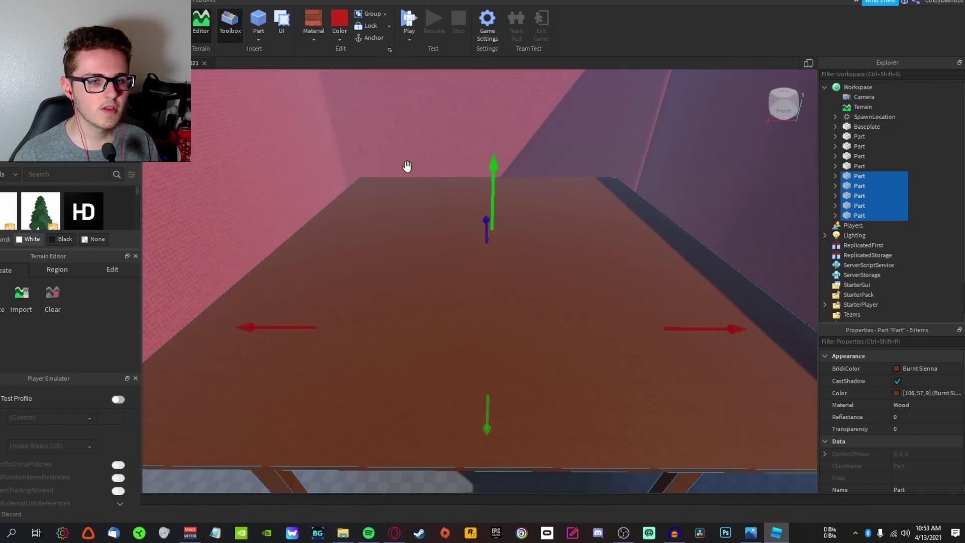
{"action": "key", "text": "w"}
{"action": "key", "text": "s"}
{"action": "left_click", "coordinate": [258, 21]}
{"action": "left_click", "coordinate": [313, 25]}
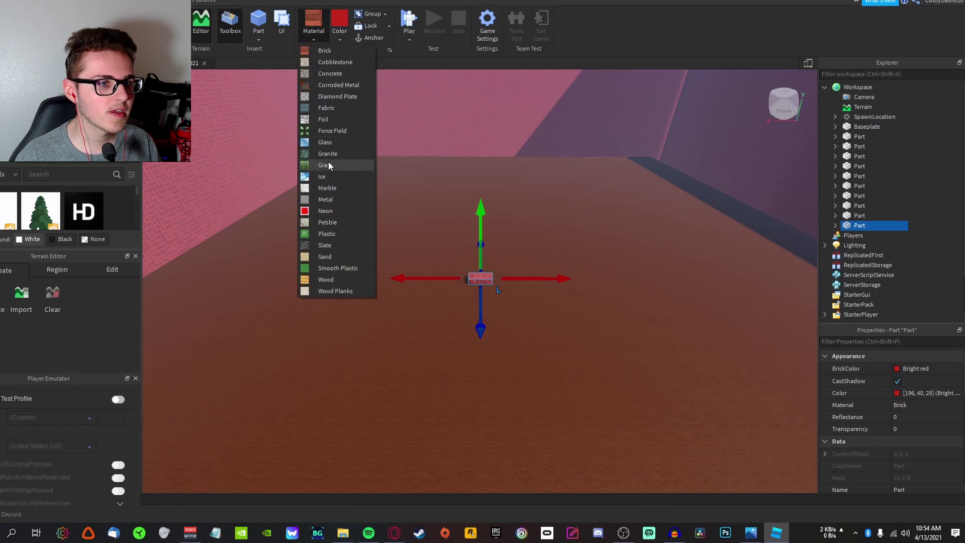
{"action": "left_click", "coordinate": [332, 199]}
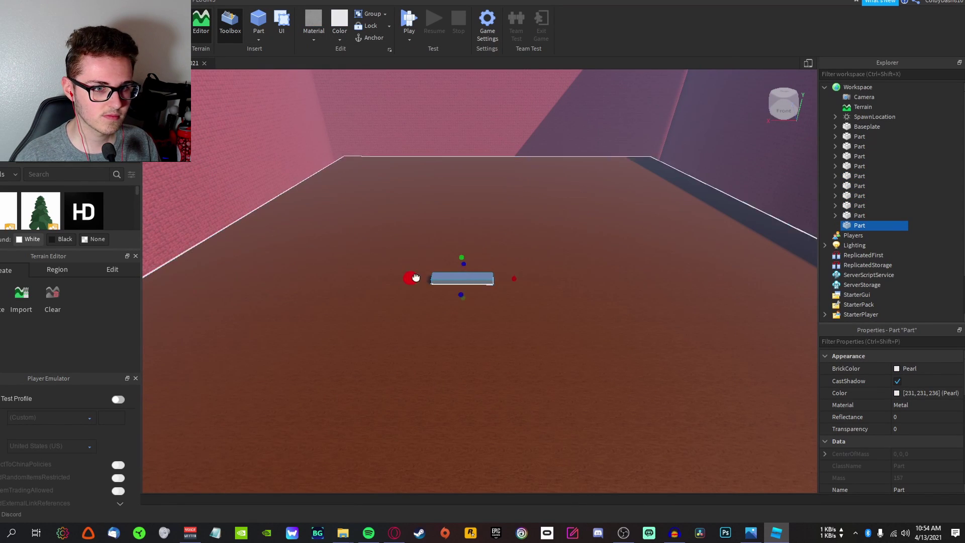
Stretch the metal block into a wide, thin plate in the middle of the tabletop
{"action": "left_click_drag", "start_coordinate": [514, 278], "coordinate": [534, 279]}
{"action": "right_click_drag", "start_coordinate": [534, 280], "coordinate": [535, 280]}
{"action": "left_click_drag", "start_coordinate": [456, 365], "coordinate": [610, 350]}
{"action": "key", "text": "s"}
{"action": "right_click_drag", "start_coordinate": [583, 352], "coordinate": [582, 352]}
{"action": "key", "text": "w"}
{"action": "left_click_drag", "start_coordinate": [546, 273], "coordinate": [604, 271]}
{"action": "left_click_drag", "start_coordinate": [416, 271], "coordinate": [362, 272]}
{"action": "right_click_drag", "start_coordinate": [516, 306], "coordinate": [516, 305]}
{"action": "key", "text": "s"}
{"action": "key", "text": "w"}
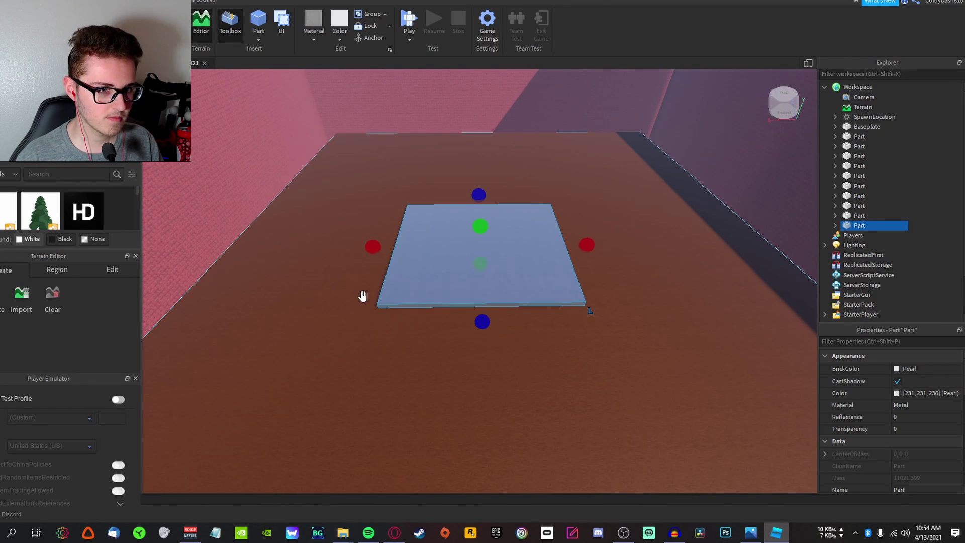
Duplicate the metal plate and reshape the copy into a tall upright divider along the plate's middle
{"action": "key", "text": "ctrl+d"}
{"action": "left_click_drag", "start_coordinate": [477, 279], "coordinate": [540, 169]}
{"action": "left_click_drag", "start_coordinate": [483, 162], "coordinate": [584, 168]}
{"action": "left_click_drag", "start_coordinate": [606, 173], "coordinate": [469, 111]}
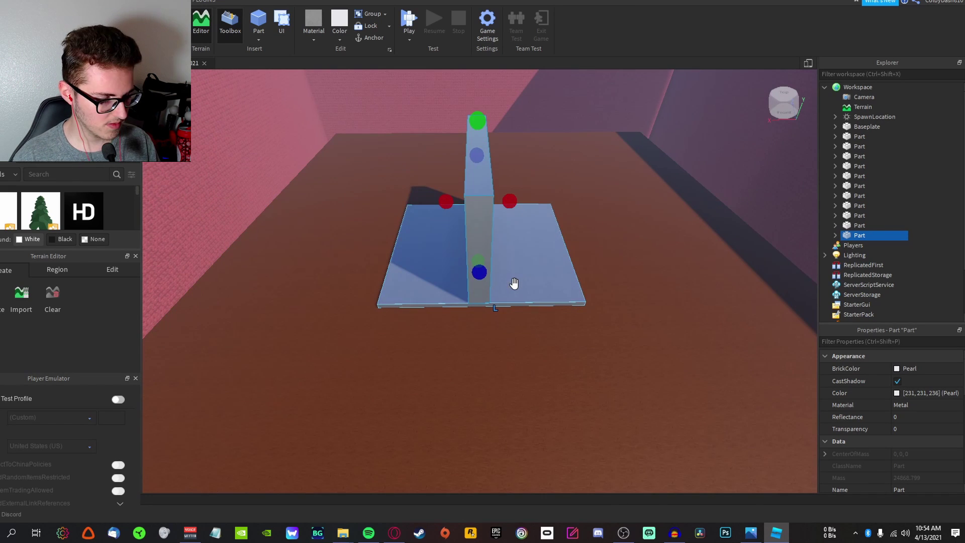
Duplicate the middle divider along both outer edges of the metal plate
{"action": "key", "text": "ctrl+d"}
{"action": "left_click_drag", "start_coordinate": [478, 182], "coordinate": [379, 272]}
{"action": "left_click_drag", "start_coordinate": [427, 201], "coordinate": [449, 206]}
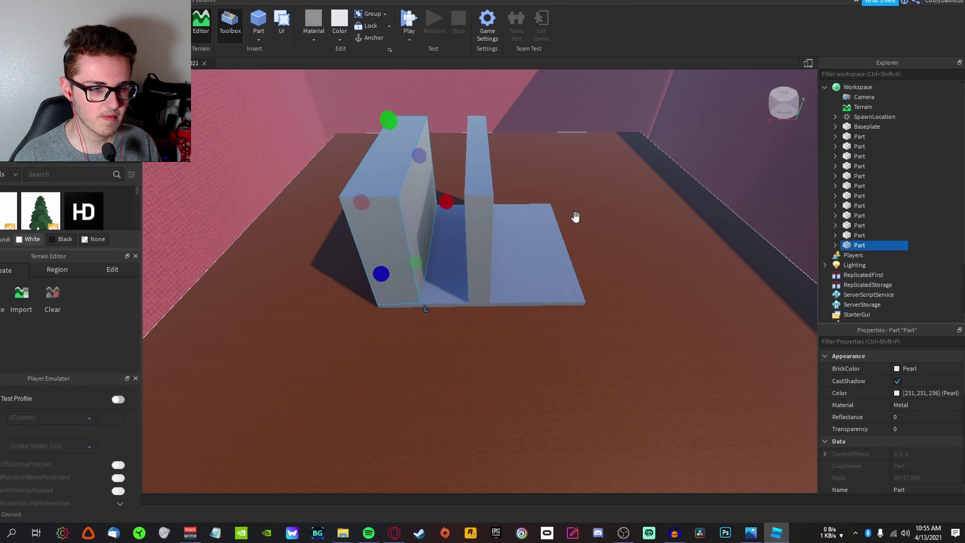
{"action": "key", "text": "ctrl+d"}
{"action": "left_click_drag", "start_coordinate": [386, 168], "coordinate": [582, 304]}
{"action": "left_click", "coordinate": [636, 329]}
Resize the two outer dividers and the middle one to the same thickness
{"action": "left_click", "coordinate": [577, 221]}
{"action": "left_click_drag", "start_coordinate": [511, 207], "coordinate": [524, 207]}
{"action": "left_click", "coordinate": [409, 211]}
{"action": "left_click_drag", "start_coordinate": [448, 207], "coordinate": [435, 208]}
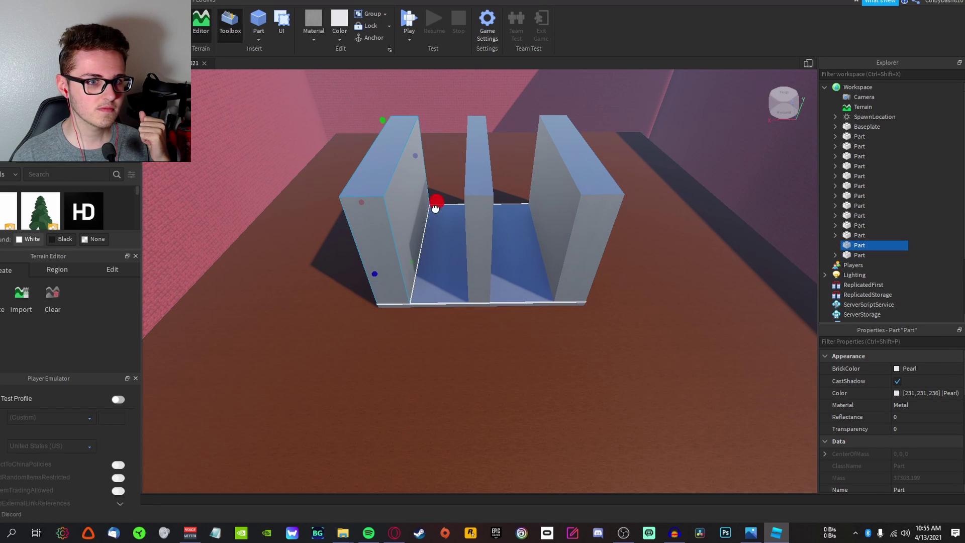
{"action": "left_click", "coordinate": [477, 236]}
{"action": "left_click", "coordinate": [523, 342]}
{"action": "key", "text": "ctrl+z"}
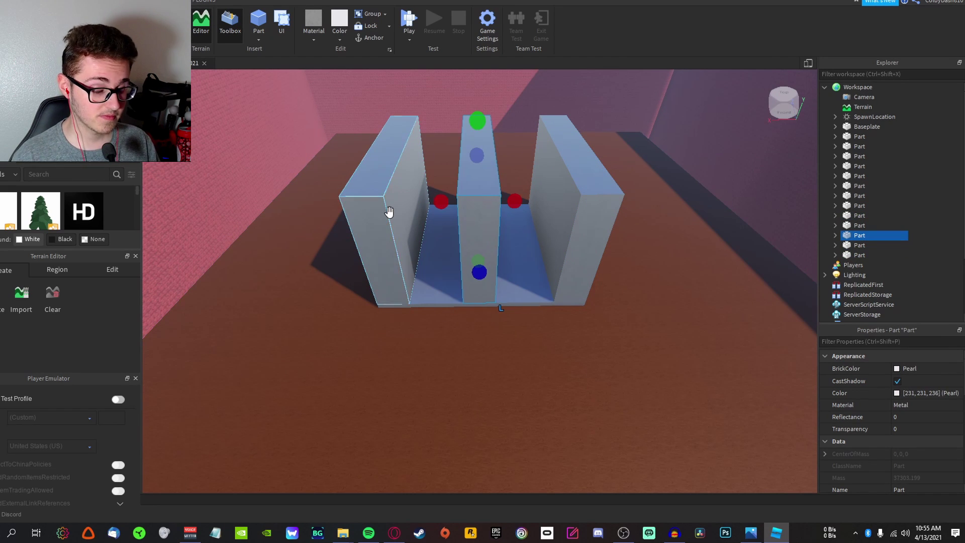
Duplicate the middle divider, and cut and paste the copy
{"action": "key", "text": "ctrl+d"}
{"action": "left_click_drag", "start_coordinate": [462, 218], "coordinate": [434, 493]}
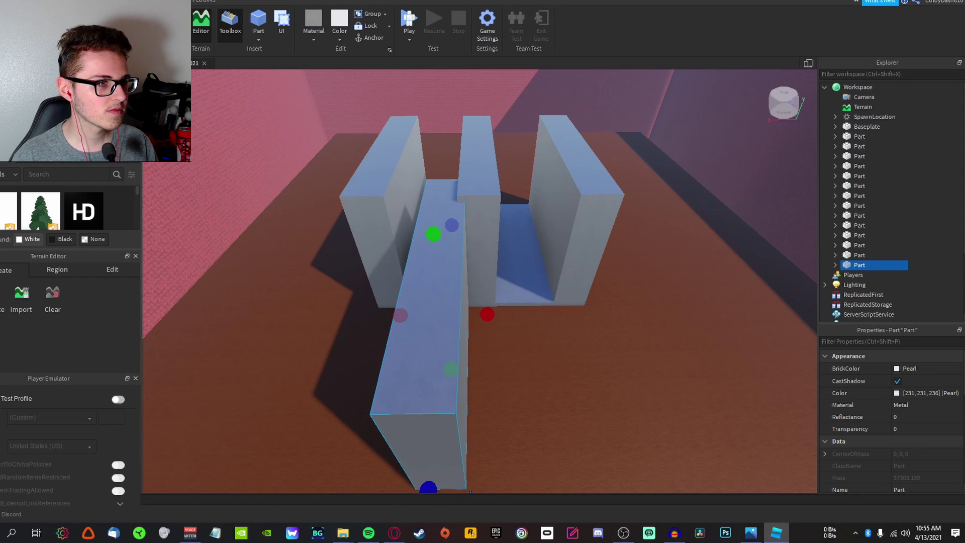
{"action": "right_click_drag", "start_coordinate": [363, 332], "coordinate": [565, 339]}
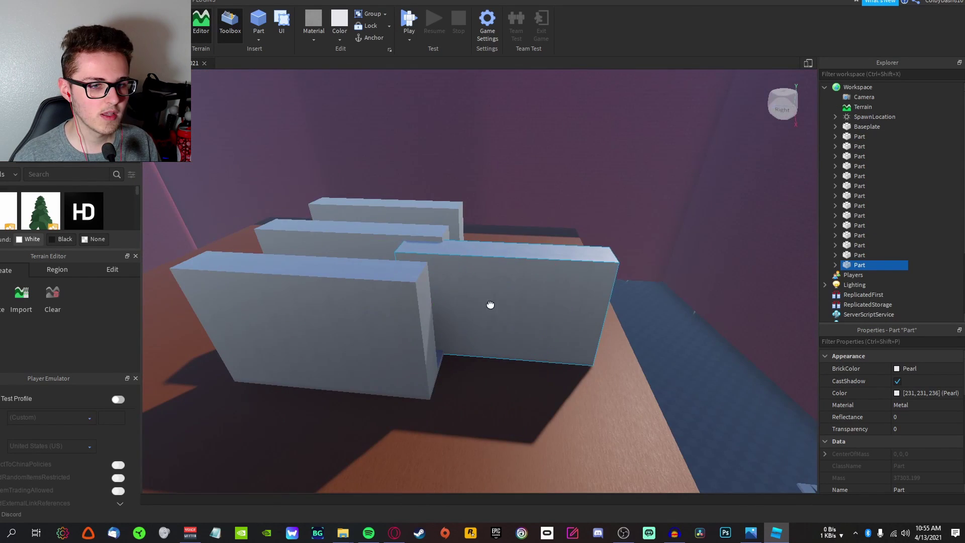
{"action": "right_click_drag", "start_coordinate": [490, 305], "coordinate": [493, 390]}
{"action": "key", "text": "ctrl+x"}
{"action": "key", "text": "ctrl+v"}
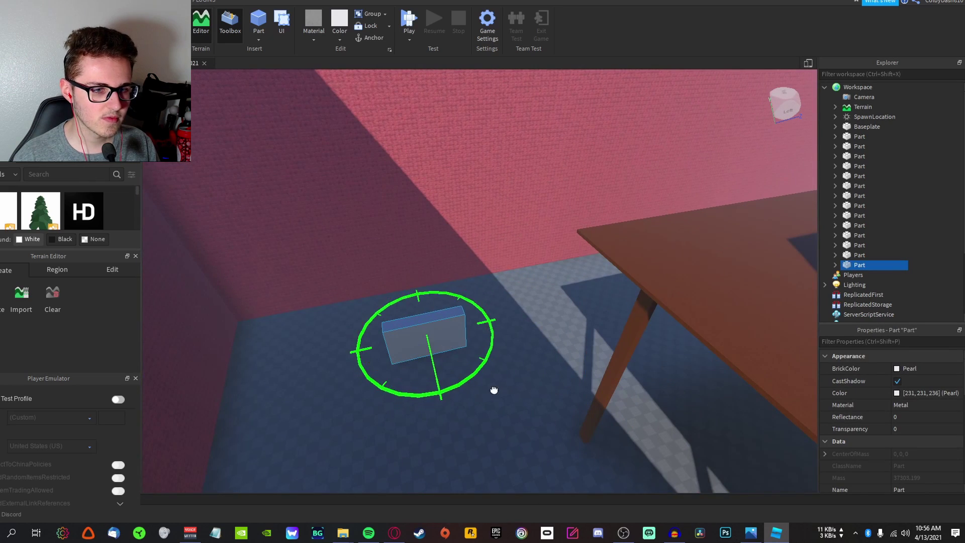
Try placing and rotating the copied divider on the tabletop beside the others, and delete it
{"action": "left_click_drag", "start_coordinate": [511, 272], "coordinate": [502, 270]}
{"action": "scroll", "coordinate": [511, 270], "scroll_direction": "up", "scroll_amount": 3}
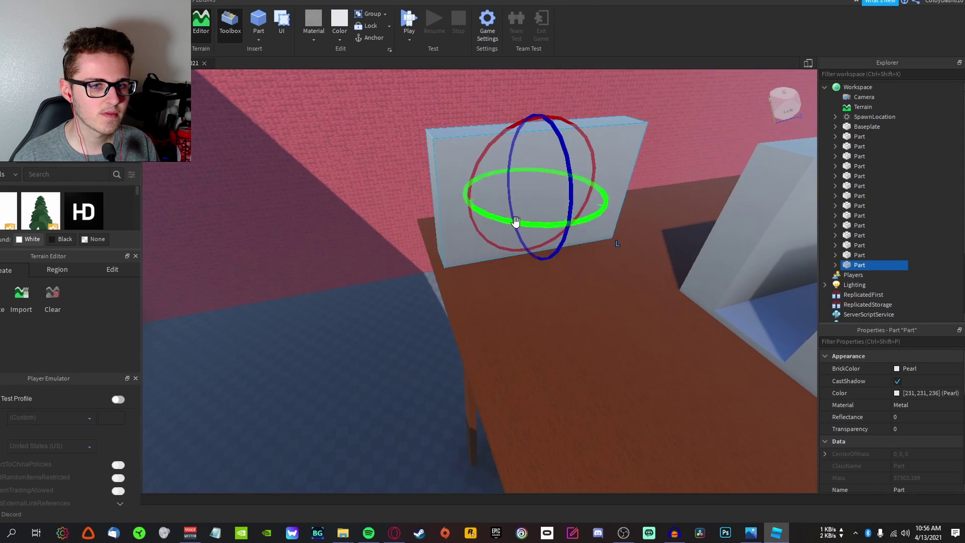
{"action": "left_click_drag", "start_coordinate": [475, 210], "coordinate": [520, 250]}
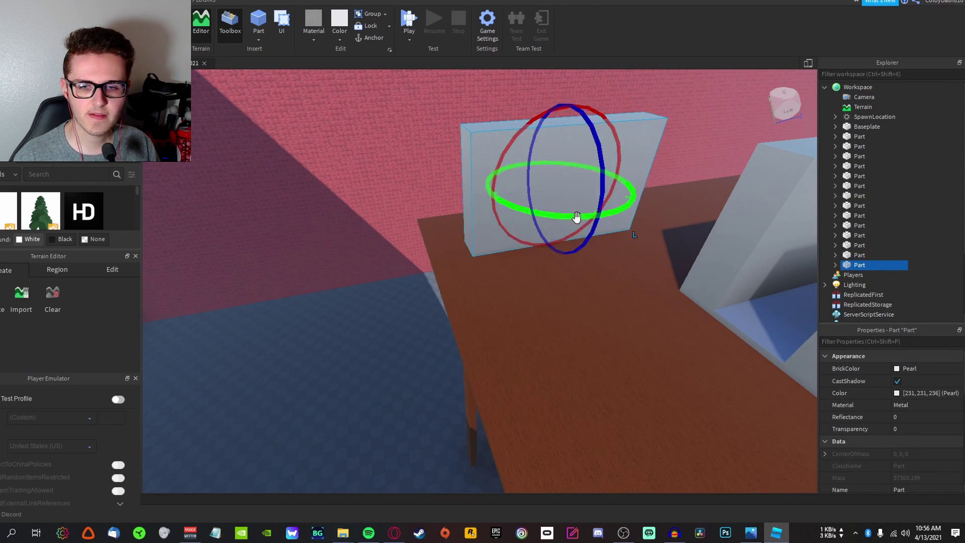
{"action": "right_click_drag", "start_coordinate": [577, 216], "coordinate": [618, 168]}
{"action": "scroll", "coordinate": [443, 216], "scroll_direction": "up", "scroll_amount": 4}
{"action": "left_click", "coordinate": [89, 25]}
{"action": "left_click_drag", "start_coordinate": [459, 267], "coordinate": [475, 268]}
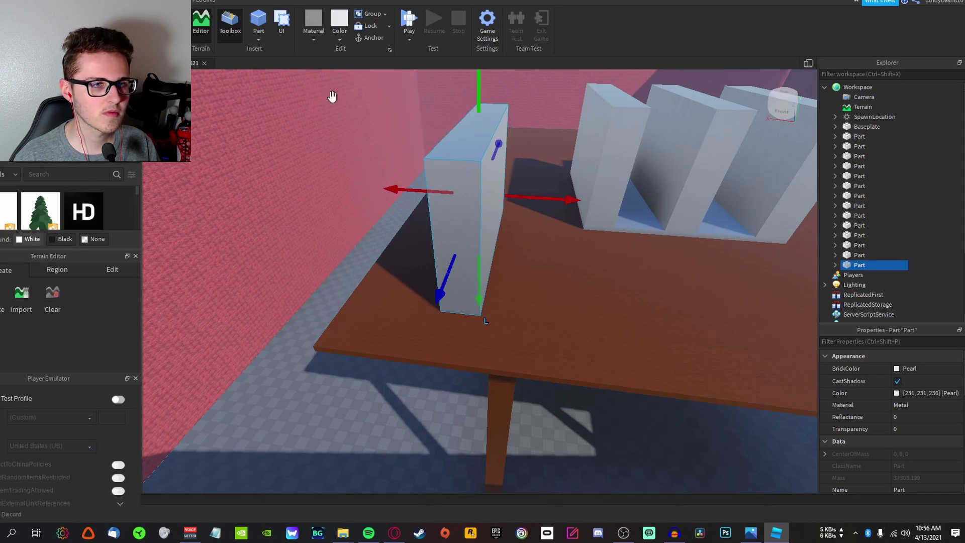
{"action": "key", "text": "Delete"}
Insert a block part on the tabletop and stretch it into a long bar in front of the dividers
{"action": "right_click_drag", "start_coordinate": [460, 271], "coordinate": [483, 270]}
{"action": "scroll", "coordinate": [459, 269], "scroll_direction": "up", "scroll_amount": 4}
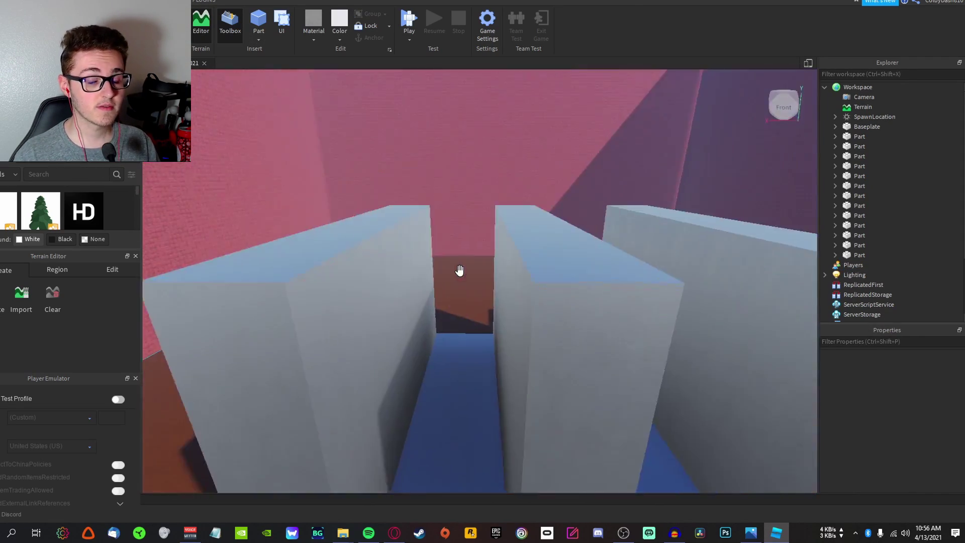
{"action": "scroll", "coordinate": [454, 302], "scroll_direction": "down", "scroll_amount": 6}
{"action": "scroll", "coordinate": [450, 331], "scroll_direction": "up", "scroll_amount": 3}
{"action": "left_click", "coordinate": [262, 30]}
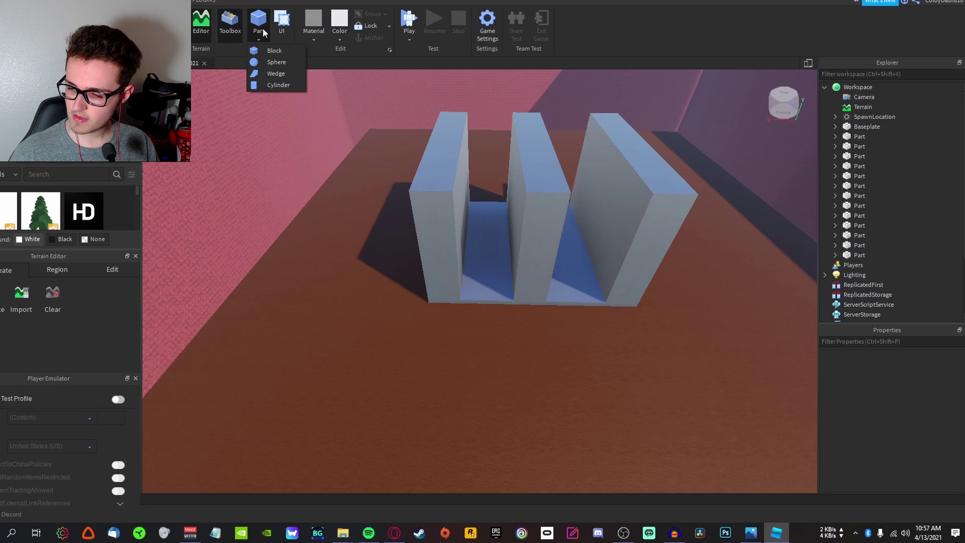
{"action": "left_click", "coordinate": [281, 47]}
{"action": "left_click_drag", "start_coordinate": [498, 365], "coordinate": [672, 368]}
{"action": "left_click_drag", "start_coordinate": [626, 366], "coordinate": [620, 327]}
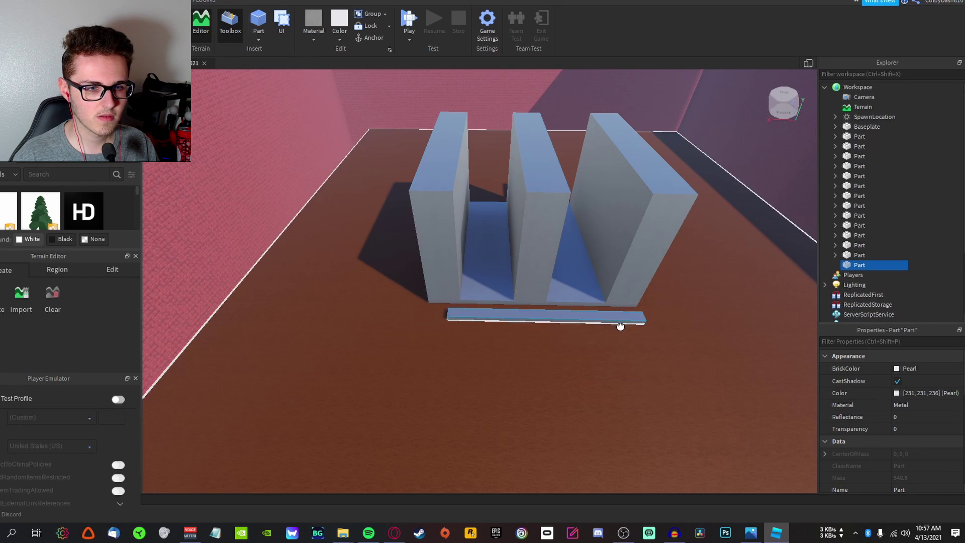
Stretch the bar upward into a thin panel that closes off the front ends of the three dividers
{"action": "left_click_drag", "start_coordinate": [550, 302], "coordinate": [559, 202]}
{"action": "left_click_drag", "start_coordinate": [588, 256], "coordinate": [557, 245]}
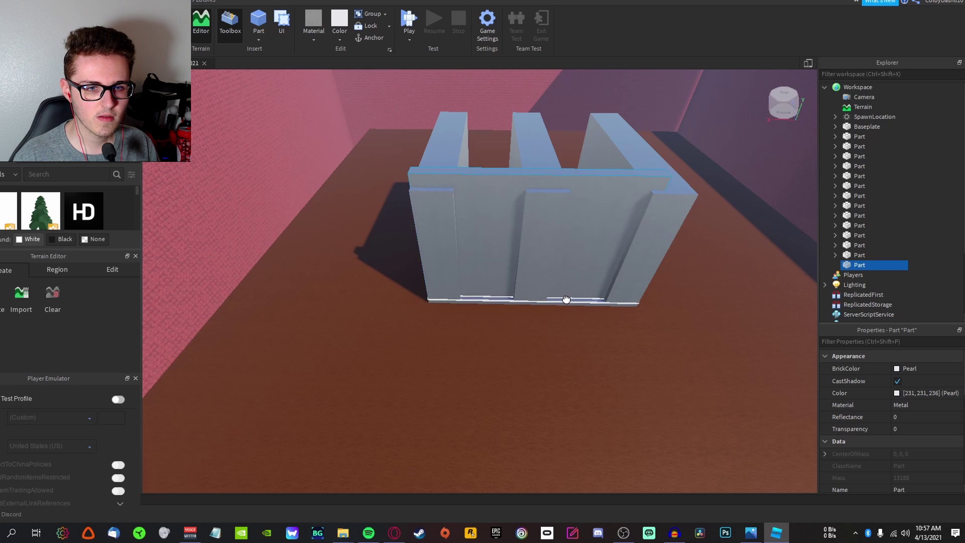
{"action": "left_click_drag", "start_coordinate": [581, 299], "coordinate": [575, 324]}
{"action": "key", "text": "d"}
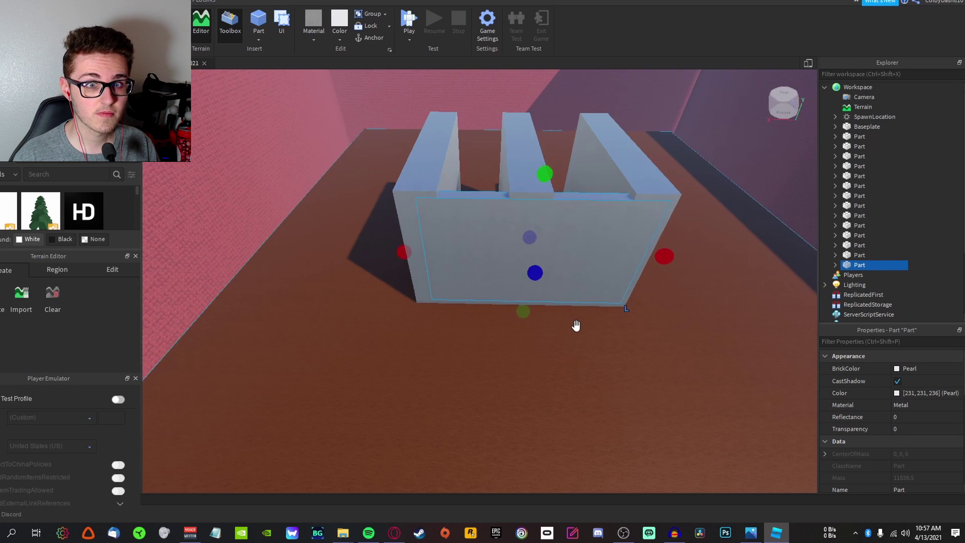
Duplicate the front panel and place the copy across the open opposite ends of the three dividers
{"action": "key", "text": "ctrl+d"}
{"action": "left_click_drag", "start_coordinate": [502, 211], "coordinate": [505, 400]}
{"action": "right_click_drag", "start_coordinate": [505, 400], "coordinate": [386, 269]}
{"action": "key", "text": "d"}
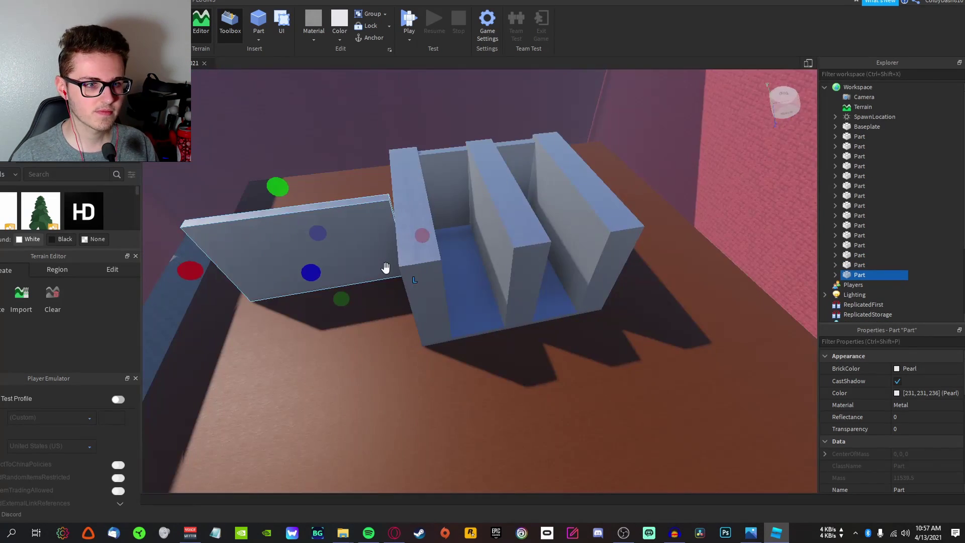
{"action": "left_click_drag", "start_coordinate": [374, 266], "coordinate": [586, 288]}
{"action": "scroll", "coordinate": [554, 327], "scroll_direction": "up", "scroll_amount": 3}
{"action": "scroll", "coordinate": [554, 327], "scroll_direction": "down", "scroll_amount": 2}
{"action": "right_click_drag", "start_coordinate": [553, 327], "coordinate": [496, 310]}
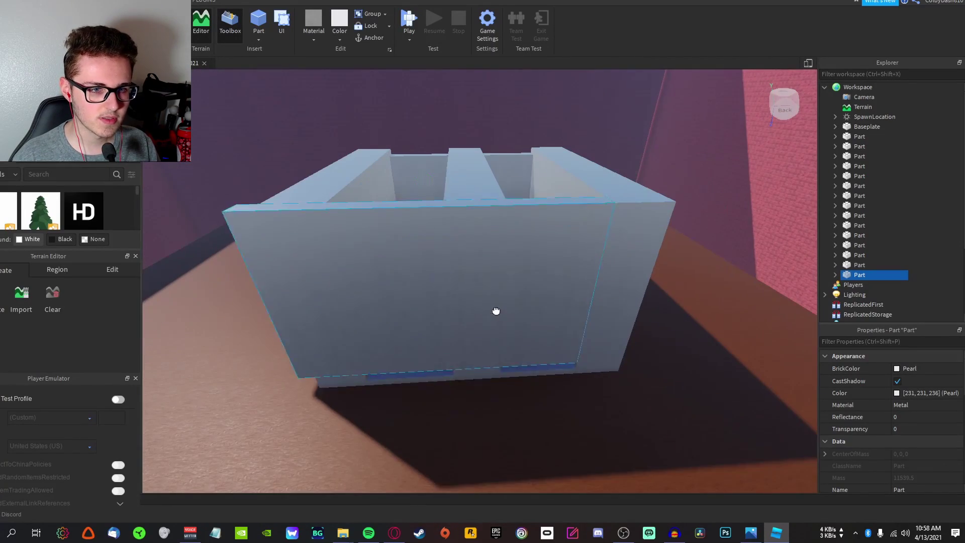
Align the copied panel with the outer dividers so it closes off the back of the structure
{"action": "left_click_drag", "start_coordinate": [495, 310], "coordinate": [582, 371]}
{"action": "left_click", "coordinate": [597, 414]}
{"action": "key", "text": "a"}
{"action": "right_click_drag", "start_coordinate": [597, 414], "coordinate": [596, 415]}
{"action": "left_click", "coordinate": [546, 344]}
{"action": "scroll", "coordinate": [498, 276], "scroll_direction": "down", "scroll_amount": 1}
{"action": "left_click_drag", "start_coordinate": [501, 288], "coordinate": [562, 315]}
{"action": "left_click", "coordinate": [599, 384]}
{"action": "right_click_drag", "start_coordinate": [599, 384], "coordinate": [599, 385]}
Insert a small block part at the structure's front panel and reposition it
{"action": "scroll", "coordinate": [598, 384], "scroll_direction": "down", "scroll_amount": 3}
{"action": "left_click", "coordinate": [545, 183]}
{"action": "key", "text": "w"}
{"action": "right_click_drag", "start_coordinate": [544, 183], "coordinate": [545, 183]}
{"action": "right_click_drag", "start_coordinate": [383, 198], "coordinate": [383, 199]}
{"action": "scroll", "coordinate": [327, 244], "scroll_direction": "down", "scroll_amount": 2}
{"action": "left_click", "coordinate": [258, 26]}
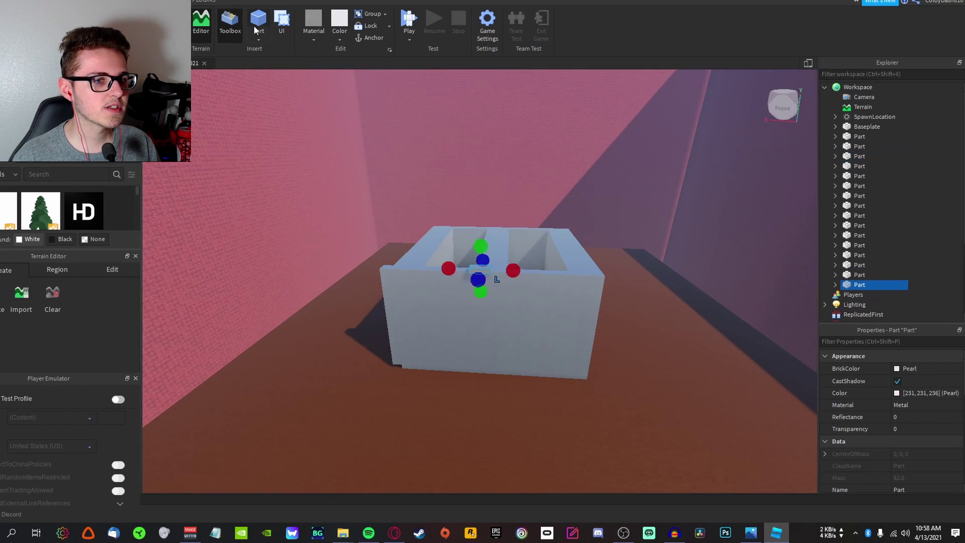
{"action": "scroll", "coordinate": [494, 277], "scroll_direction": "up", "scroll_amount": 3}
{"action": "left_click_drag", "start_coordinate": [506, 257], "coordinate": [528, 324]}
{"action": "scroll", "coordinate": [528, 324], "scroll_direction": "down", "scroll_amount": 2}
Move the small block onto the tabletop beside the structure and rotate it
{"action": "left_click", "coordinate": [96, 23]}
{"action": "left_click", "coordinate": [121, 23]}
{"action": "scroll", "coordinate": [523, 314], "scroll_direction": "up", "scroll_amount": 3}
{"action": "right_click_drag", "start_coordinate": [543, 370], "coordinate": [543, 370]}
{"action": "left_click_drag", "start_coordinate": [472, 314], "coordinate": [397, 314]}
{"action": "right_click_drag", "start_coordinate": [381, 361], "coordinate": [380, 362]}
{"action": "left_click_drag", "start_coordinate": [495, 311], "coordinate": [370, 322]}
{"action": "left_click", "coordinate": [120, 23]}
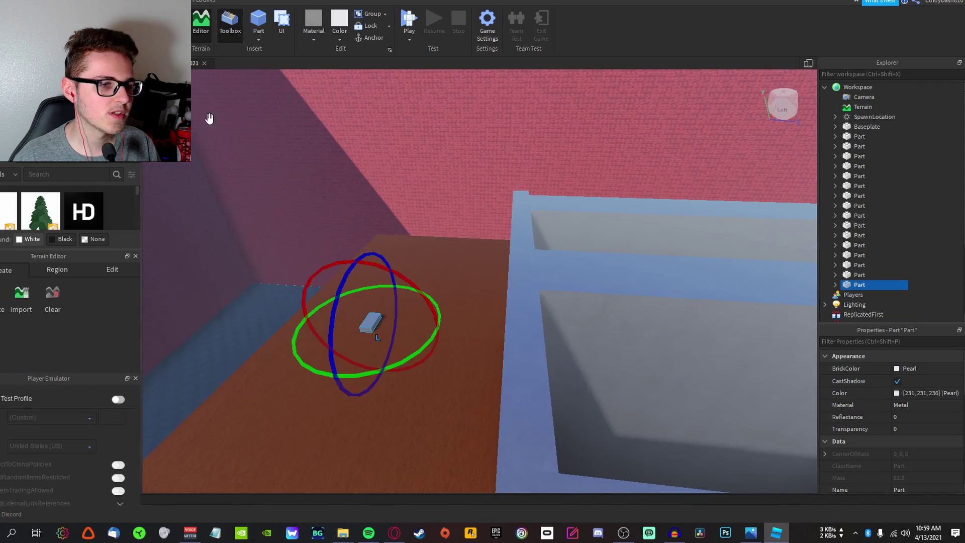
{"action": "left_click_drag", "start_coordinate": [410, 278], "coordinate": [566, 293]}
{"action": "right_click_drag", "start_coordinate": [566, 293], "coordinate": [566, 293]}
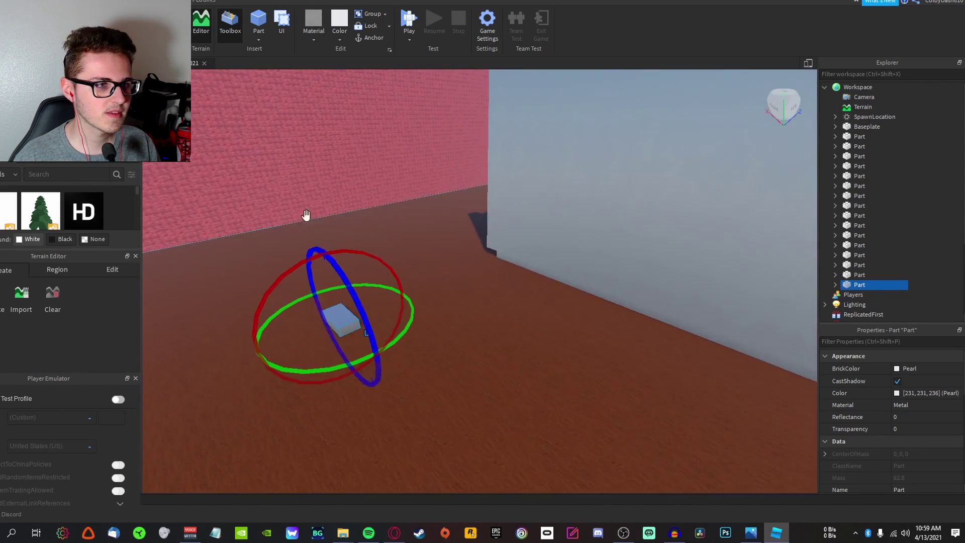
Move the small block onto the middle of the front panel as a protruding lever stub
{"action": "left_click", "coordinate": [70, 23]}
{"action": "left_click", "coordinate": [95, 23]}
{"action": "scroll", "coordinate": [360, 333], "scroll_direction": "down", "scroll_amount": 2}
{"action": "left_click_drag", "start_coordinate": [371, 345], "coordinate": [640, 164]}
{"action": "right_click_drag", "start_coordinate": [640, 164], "coordinate": [639, 164]}
Insert another block part at the lever stub's end and stretch it both ways into a horizontal handle bar
{"action": "right_click_drag", "start_coordinate": [434, 284], "coordinate": [463, 287]}
{"action": "left_click", "coordinate": [276, 52]}
{"action": "left_click_drag", "start_coordinate": [498, 310], "coordinate": [504, 330]}
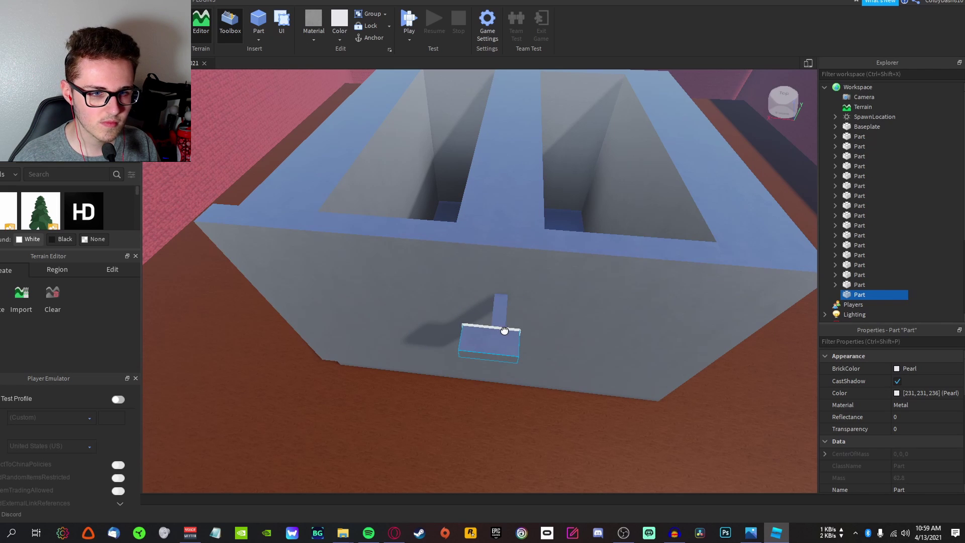
{"action": "left_click_drag", "start_coordinate": [443, 350], "coordinate": [385, 333]}
{"action": "left_click_drag", "start_coordinate": [540, 349], "coordinate": [619, 362]}
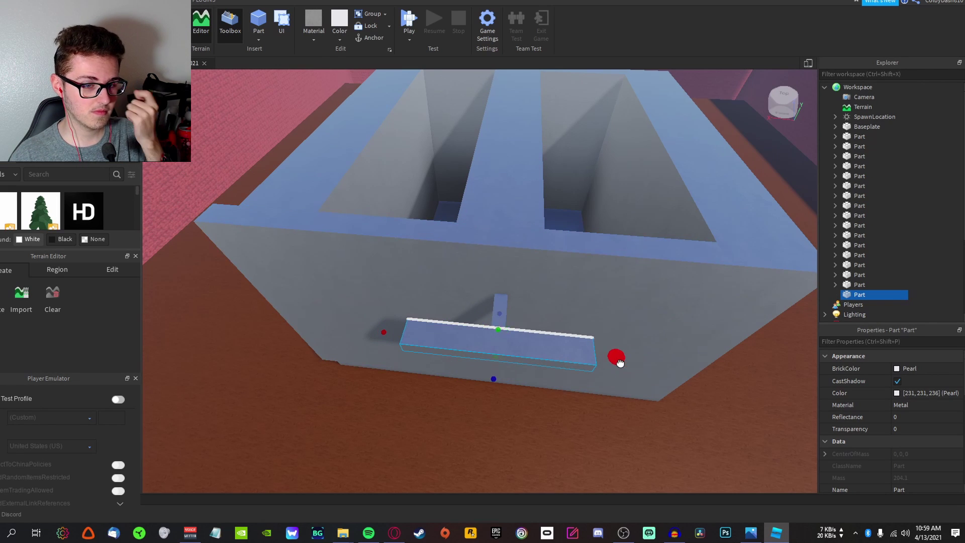
Set the handle bar's material to SmoothPlastic and its color to Black, and make the bar slimmer
{"action": "left_click", "coordinate": [316, 34]}
{"action": "left_click", "coordinate": [346, 272]}
{"action": "left_click", "coordinate": [339, 40]}
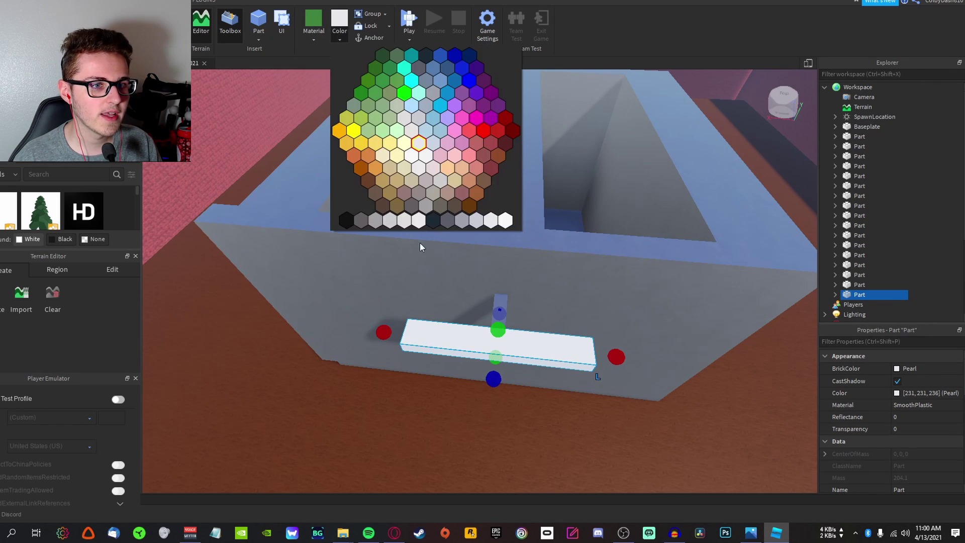
{"action": "left_click", "coordinate": [360, 220]}
{"action": "left_click", "coordinate": [432, 220]}
{"action": "right_click_drag", "start_coordinate": [487, 280], "coordinate": [487, 280]}
{"action": "left_click_drag", "start_coordinate": [387, 366], "coordinate": [357, 367]}
Search the Toolbox models for "jets" and preview one of the results
{"action": "right_click_drag", "start_coordinate": [623, 317], "coordinate": [548, 261]}
{"action": "key", "text": "s"}
{"action": "key", "text": "w"}
{"action": "left_click", "coordinate": [82, 155]}
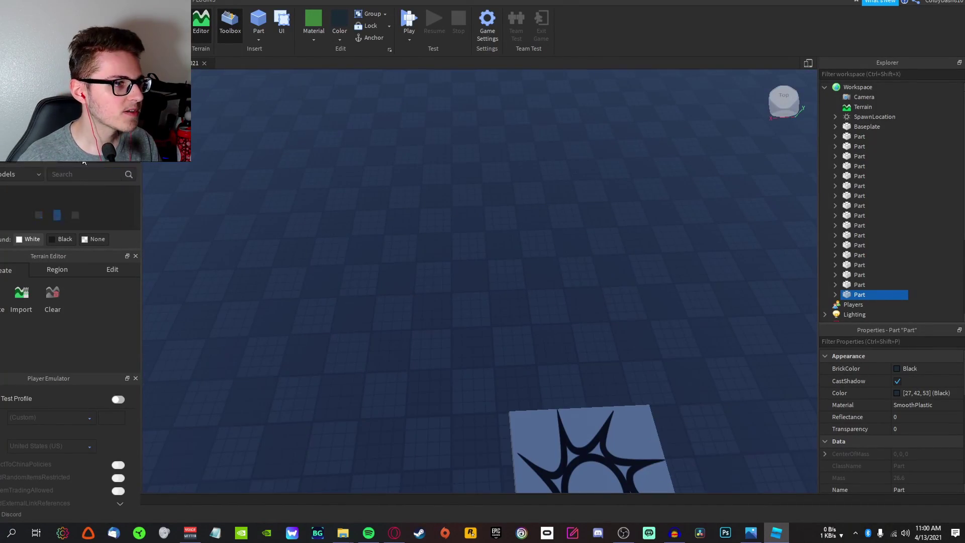
{"action": "type", "text": "jets"}
{"action": "key", "text": "Return"}
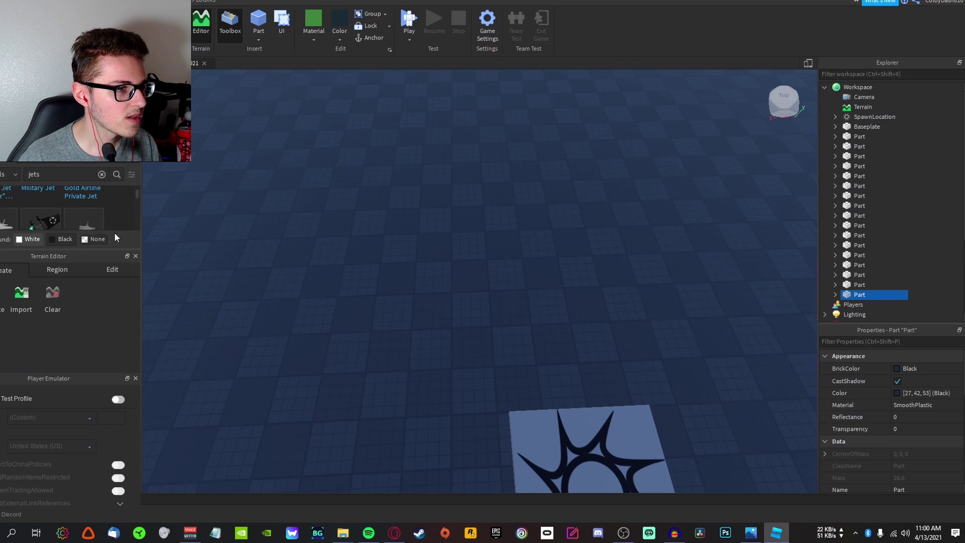
{"action": "left_click_drag", "start_coordinate": [112, 249], "coordinate": [112, 243]}
{"action": "left_click", "coordinate": [51, 217]}
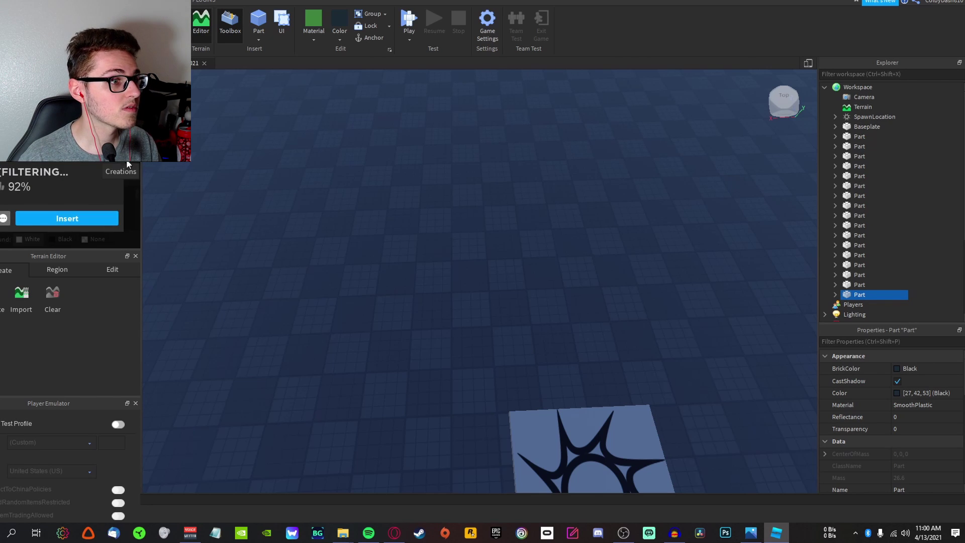
{"action": "left_click", "coordinate": [127, 164]}
Insert the Jet Pack tool and put it into the starter pack
{"action": "scroll", "coordinate": [114, 217], "scroll_direction": "down", "scroll_amount": 2}
{"action": "scroll", "coordinate": [114, 217], "scroll_direction": "up", "scroll_amount": 1}
{"action": "left_click", "coordinate": [42, 219]}
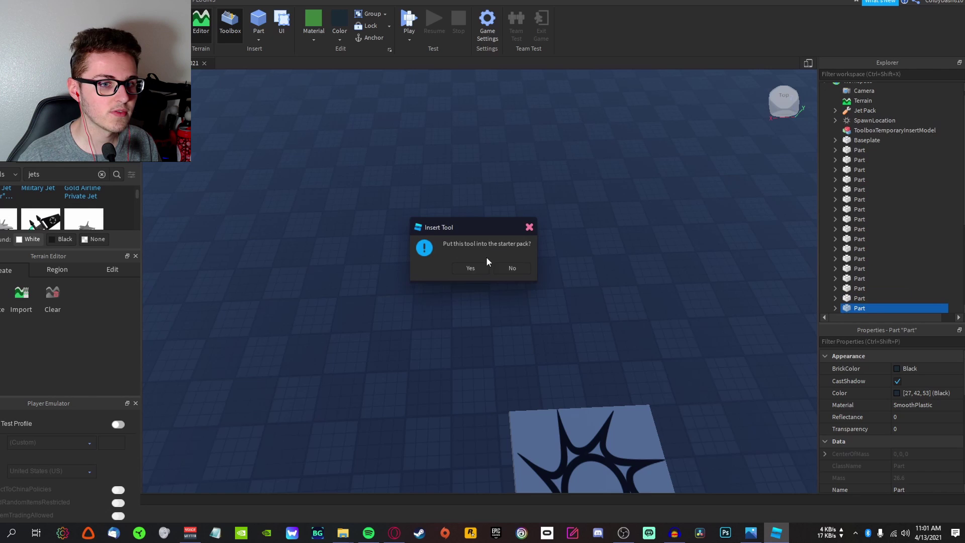
{"action": "left_click", "coordinate": [470, 268]}
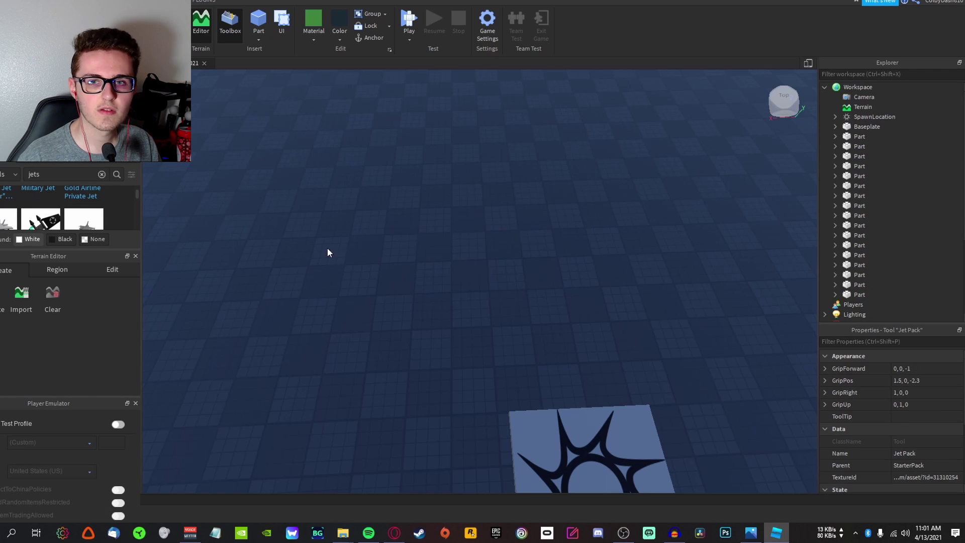
Insert the Jet Pack twice more, once into the starter pack and once directly into the workspace
{"action": "scroll", "coordinate": [454, 237], "scroll_direction": "down", "scroll_amount": 6}
{"action": "left_click_drag", "start_coordinate": [433, 153], "coordinate": [491, 320]}
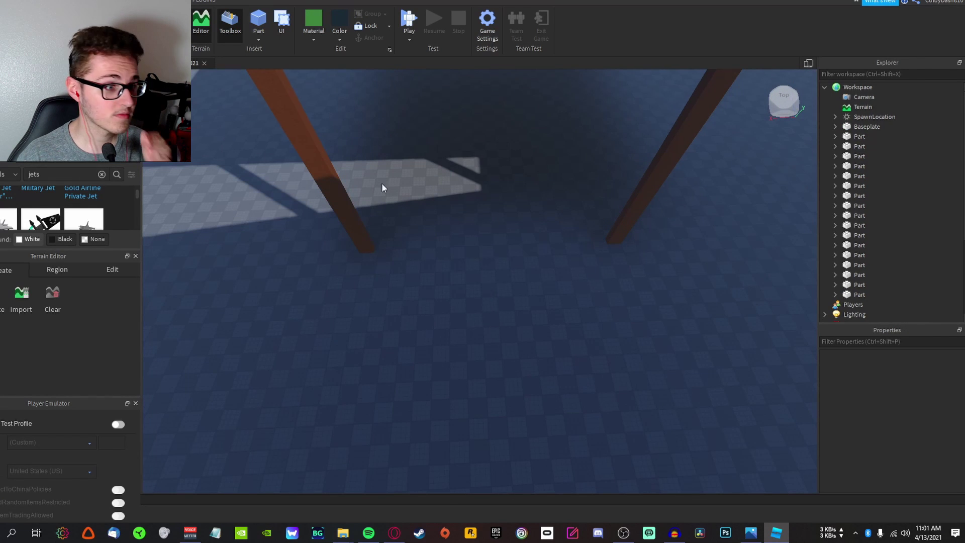
{"action": "left_click", "coordinate": [50, 229]}
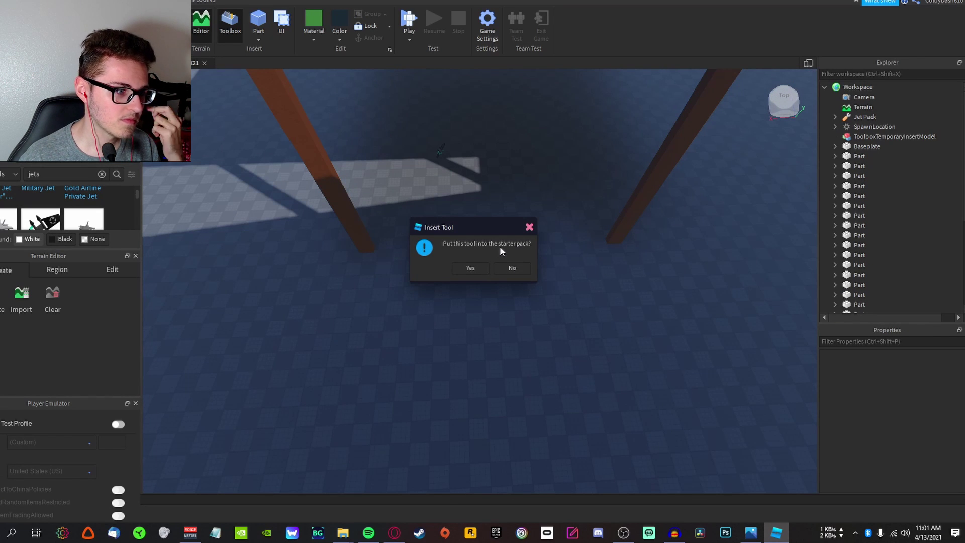
{"action": "left_click", "coordinate": [482, 267]}
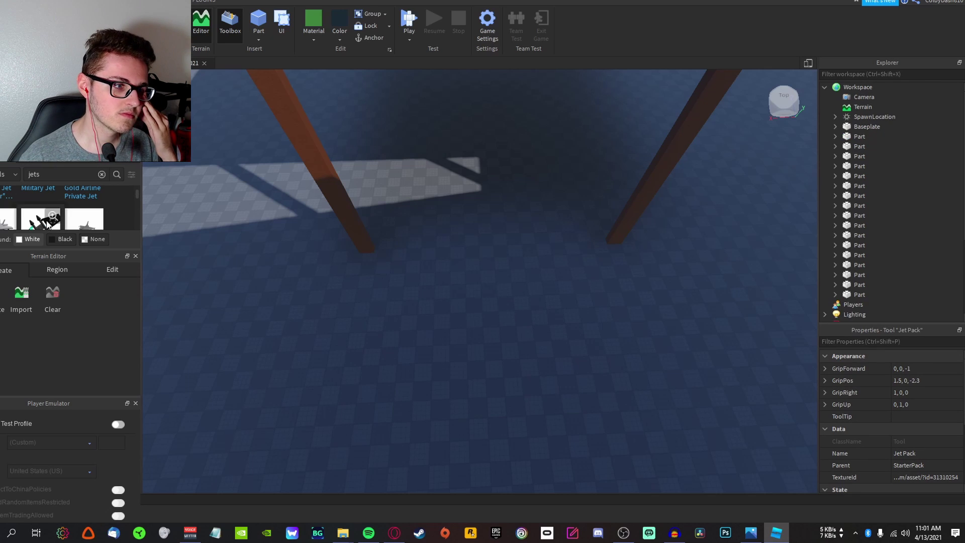
{"action": "left_click", "coordinate": [511, 268]}
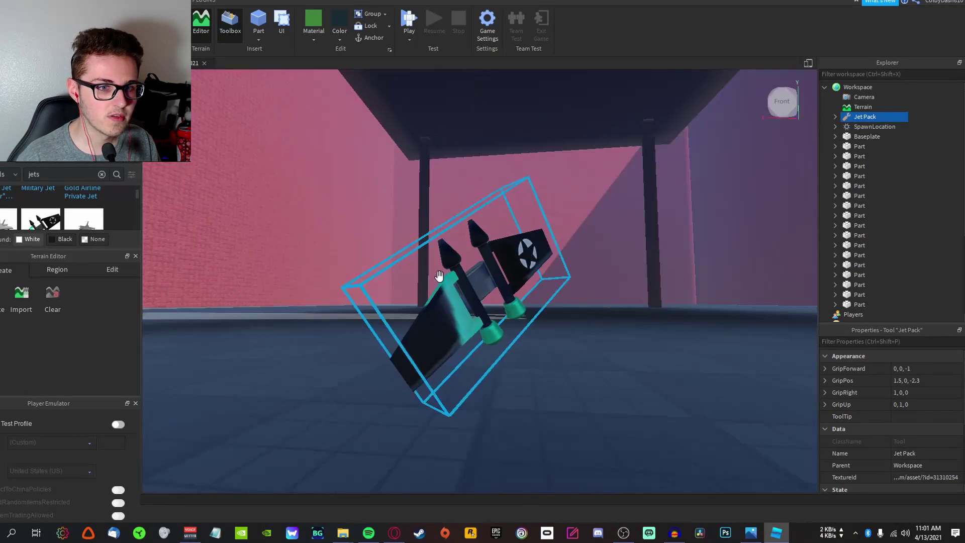
Insert the F/A-18 Hornet model from the jet results and move it off the table to the floor
{"action": "scroll", "coordinate": [887, 237], "scroll_direction": "down", "scroll_amount": 4}
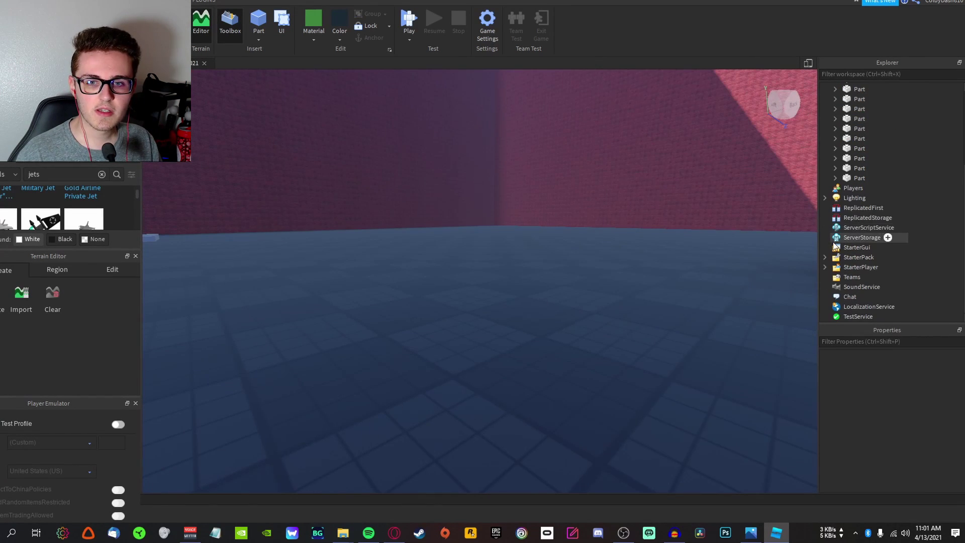
{"action": "scroll", "coordinate": [102, 220], "scroll_direction": "down", "scroll_amount": 3}
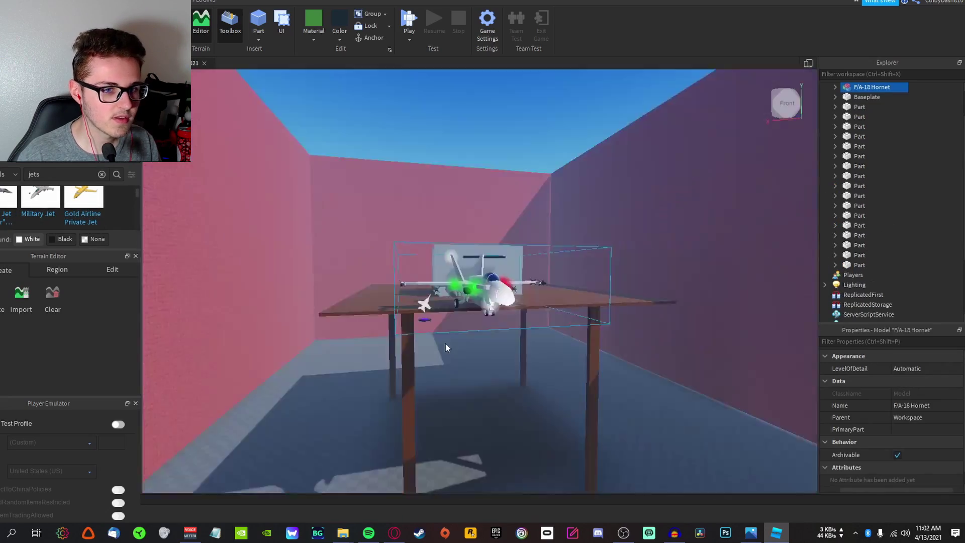
{"action": "right_click_drag", "start_coordinate": [446, 345], "coordinate": [452, 371]}
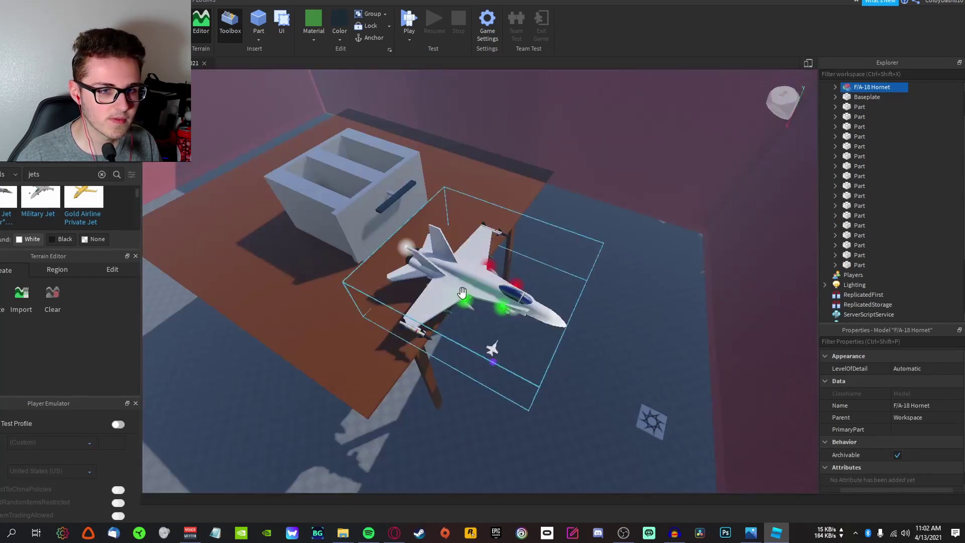
{"action": "left_click_drag", "start_coordinate": [525, 296], "coordinate": [593, 341]}
{"action": "right_click_drag", "start_coordinate": [593, 341], "coordinate": [594, 342]}
{"action": "right_click_drag", "start_coordinate": [540, 288], "coordinate": [539, 286]}
Rotate the F/A-18 Hornet about its vertical axis on the floor
{"action": "left_click_drag", "start_coordinate": [495, 185], "coordinate": [563, 341]}
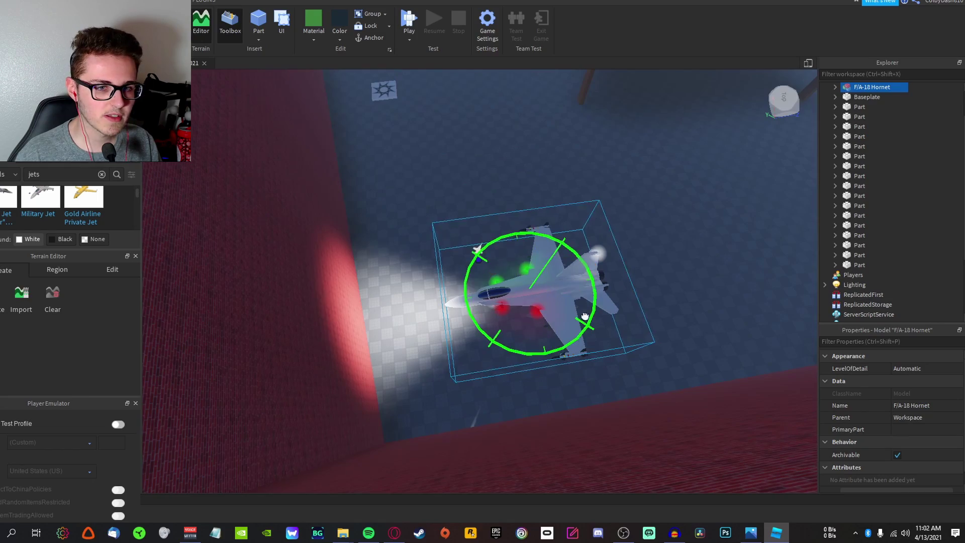
{"action": "key", "text": "w"}
{"action": "right_click_drag", "start_coordinate": [585, 317], "coordinate": [585, 316]}
{"action": "key", "text": "s"}
{"action": "key", "text": "s"}
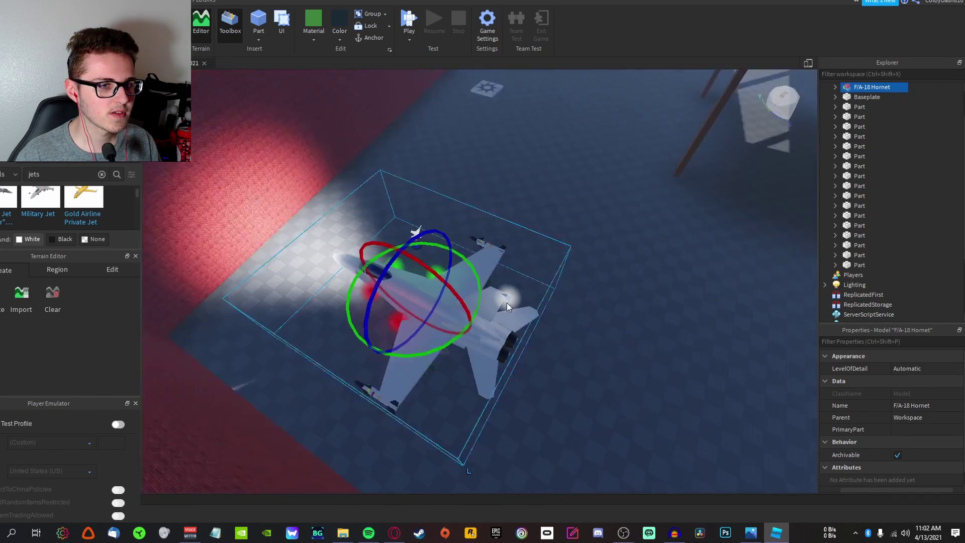
{"action": "key", "text": "d"}
{"action": "right_click_drag", "start_coordinate": [263, 174], "coordinate": [265, 175]}
Move the F/A-18 Hornet across the room to the open floor beyond the table
{"action": "left_click_drag", "start_coordinate": [352, 288], "coordinate": [701, 351]}
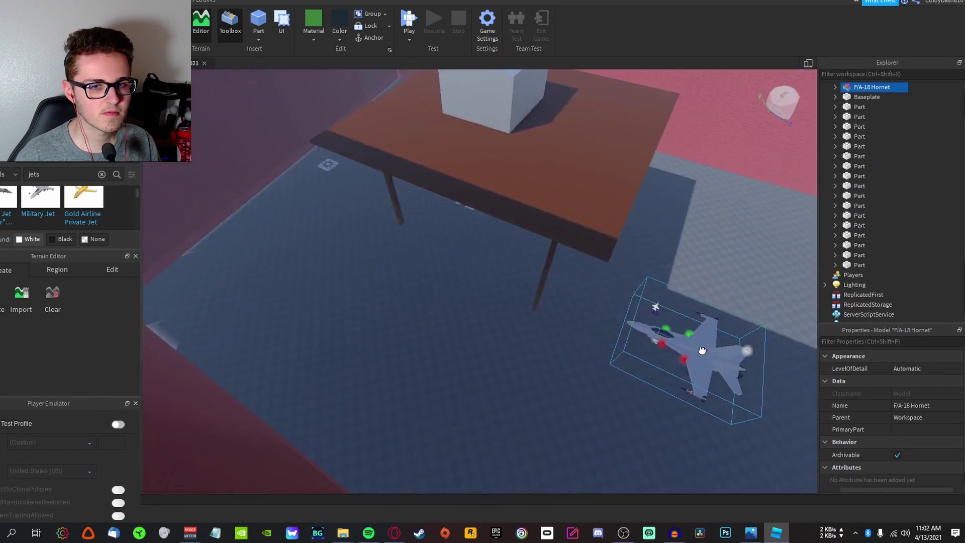
{"action": "right_click_drag", "start_coordinate": [701, 351], "coordinate": [700, 350]}
{"action": "left_click_drag", "start_coordinate": [549, 316], "coordinate": [556, 421]}
{"action": "right_click_drag", "start_coordinate": [556, 421], "coordinate": [555, 418]}
{"action": "key", "text": "s"}
{"action": "key", "text": "w"}
Move the brick end wall nearest the jet outward to enlarge the room, and shift the jet slightly
{"action": "left_click", "coordinate": [524, 284]}
{"action": "left_click_drag", "start_coordinate": [585, 243], "coordinate": [632, 253]}
{"action": "right_click_drag", "start_coordinate": [632, 252], "coordinate": [631, 252]}
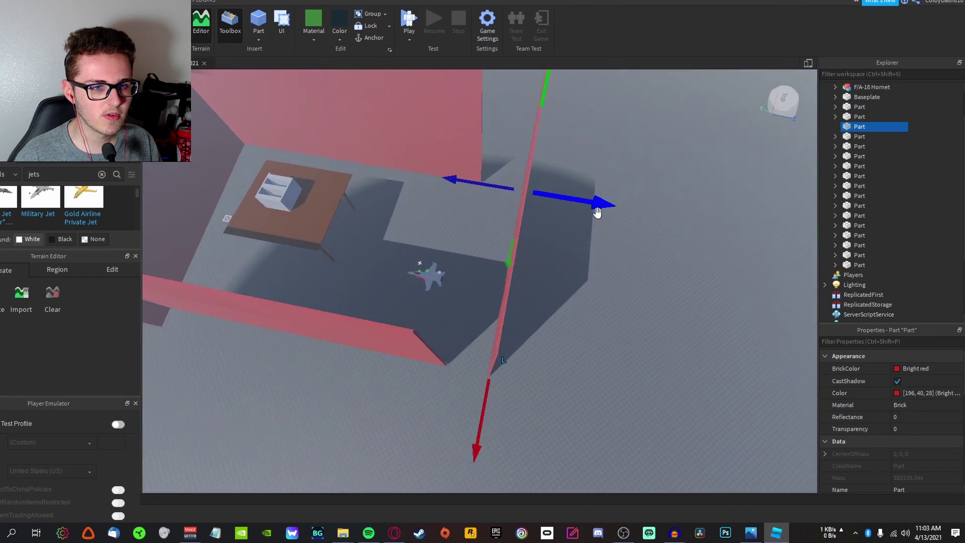
{"action": "left_click_drag", "start_coordinate": [597, 211], "coordinate": [585, 210]}
{"action": "left_click_drag", "start_coordinate": [428, 274], "coordinate": [447, 286]}
Stretch the long brick side wall toward the relocated end wall to close the room's corner
{"action": "left_click", "coordinate": [415, 338]}
{"action": "key", "text": "s"}
{"action": "key", "text": "a"}
{"action": "key", "text": "ctrl+3"}
{"action": "key", "text": "a"}
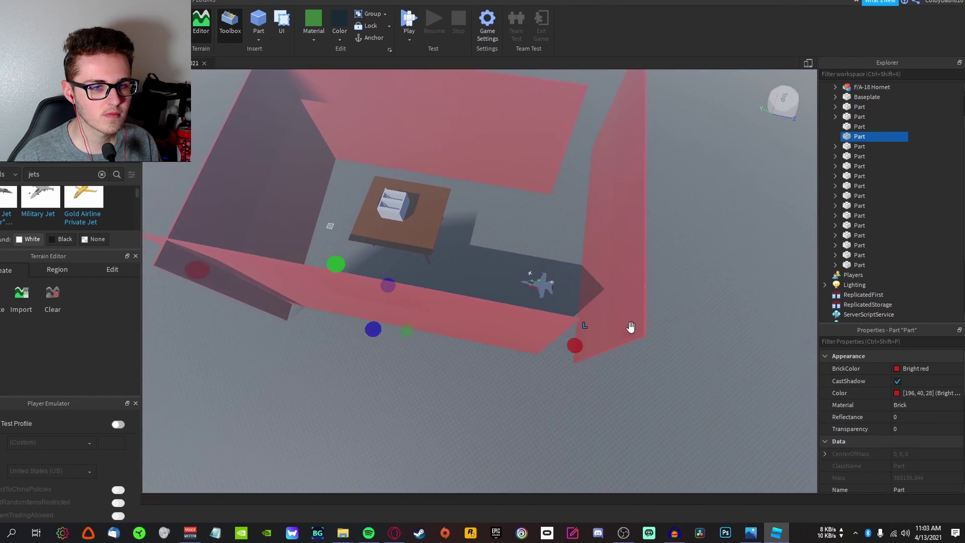
{"action": "left_click_drag", "start_coordinate": [373, 311], "coordinate": [423, 332]}
{"action": "key", "text": "w"}
{"action": "right_click_drag", "start_coordinate": [542, 321], "coordinate": [478, 267]}
Stretch the opposite brick side wall at both ends so it meets the adjoining walls
{"action": "left_click_drag", "start_coordinate": [478, 268], "coordinate": [521, 207]}
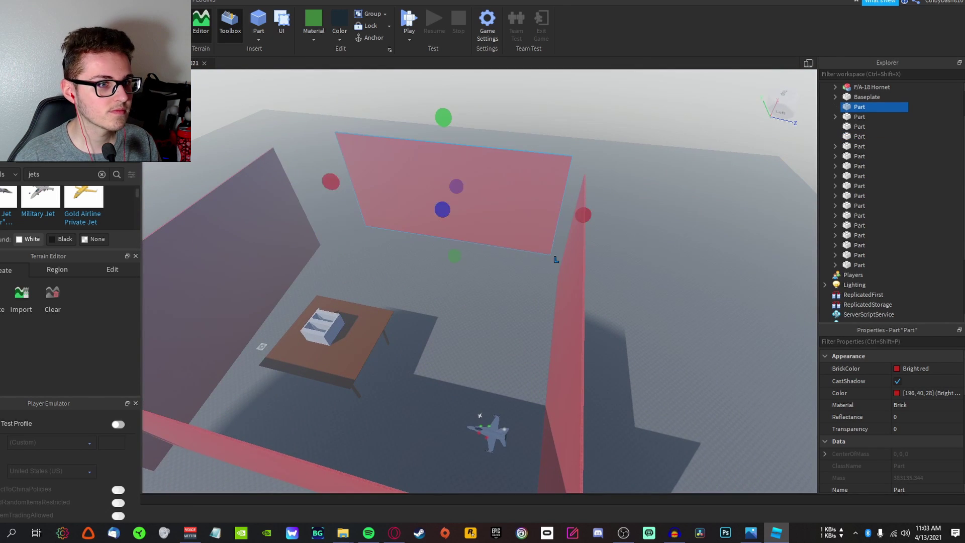
{"action": "left_click_drag", "start_coordinate": [330, 181], "coordinate": [229, 168]}
{"action": "left_click_drag", "start_coordinate": [581, 215], "coordinate": [653, 224]}
{"action": "left_click_drag", "start_coordinate": [514, 267], "coordinate": [538, 287]}
{"action": "key", "text": "d"}
{"action": "right_click_drag", "start_coordinate": [538, 286], "coordinate": [540, 286]}
{"action": "key", "text": "w"}
{"action": "left_click", "coordinate": [447, 250]}
{"action": "left_click_drag", "start_coordinate": [447, 250], "coordinate": [450, 263]}
{"action": "right_click_drag", "start_coordinate": [449, 262], "coordinate": [461, 234]}
Make two copies of the F/A-18 Hornet and set them out beside the original on the floor
{"action": "left_click", "coordinate": [532, 478]}
{"action": "left_click", "coordinate": [394, 325]}
{"action": "left_click_drag", "start_coordinate": [492, 293], "coordinate": [717, 300]}
{"action": "key", "text": "ctrl+v"}
{"action": "right_click_drag", "start_coordinate": [743, 319], "coordinate": [693, 305]}
{"action": "key", "text": "s"}
{"action": "key", "text": "w"}
{"action": "key", "text": "w"}
Open the Publish Place dialog and look through the existing games for one to add the place to
{"action": "left_click", "coordinate": [149, 1]}
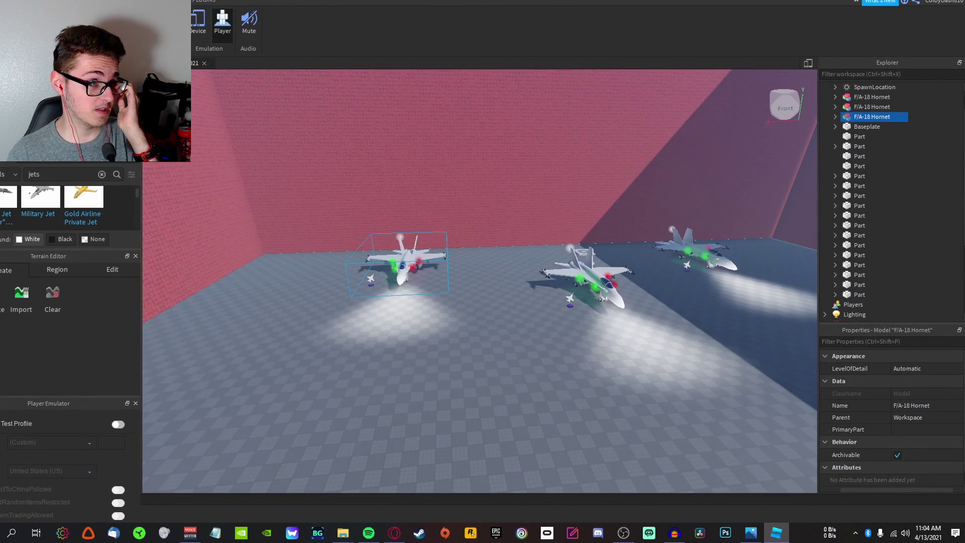
{"action": "key", "text": "alt+p"}
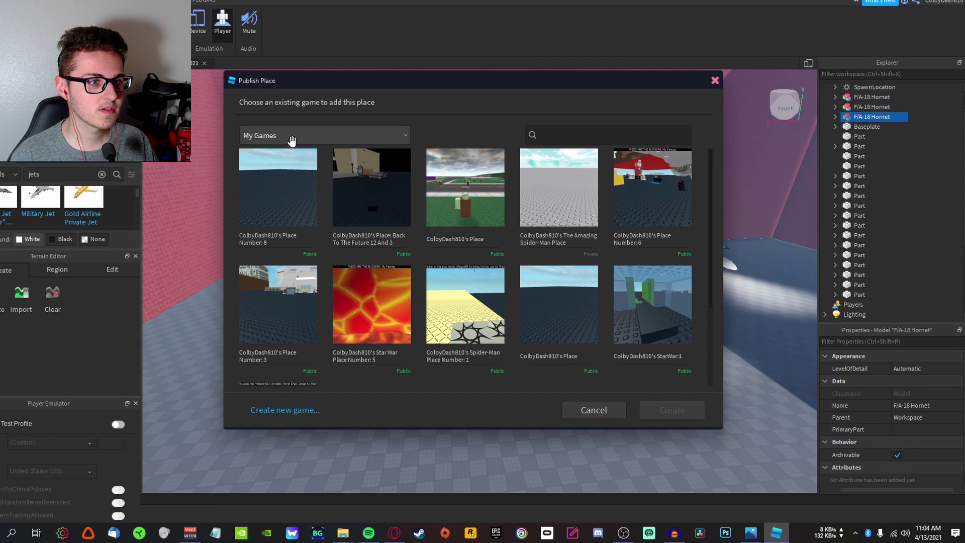
{"action": "scroll", "coordinate": [479, 283], "scroll_direction": "down", "scroll_amount": 3}
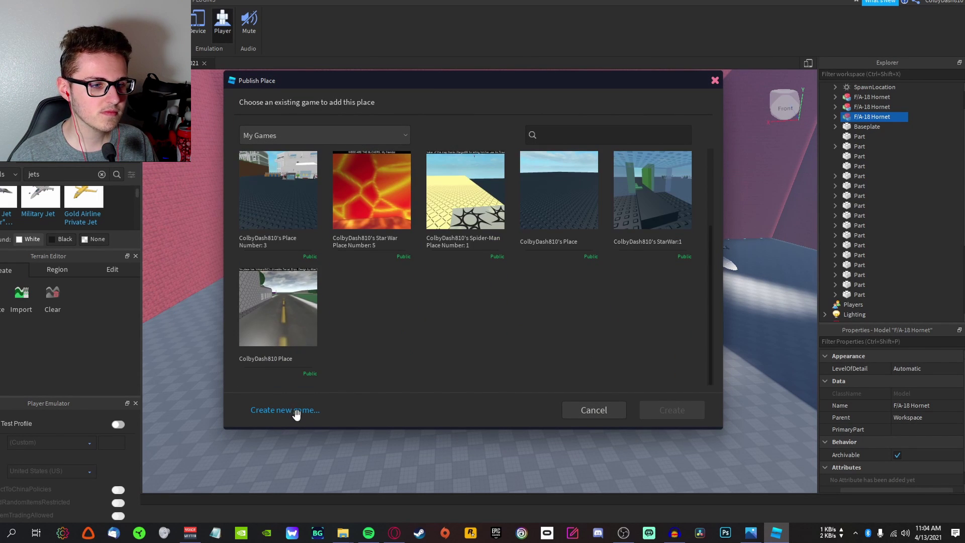
{"action": "scroll", "coordinate": [650, 387], "scroll_direction": "up", "scroll_amount": 3}
{"action": "scroll", "coordinate": [573, 314], "scroll_direction": "down", "scroll_amount": 3}
{"action": "scroll", "coordinate": [566, 304], "scroll_direction": "up", "scroll_amount": 3}
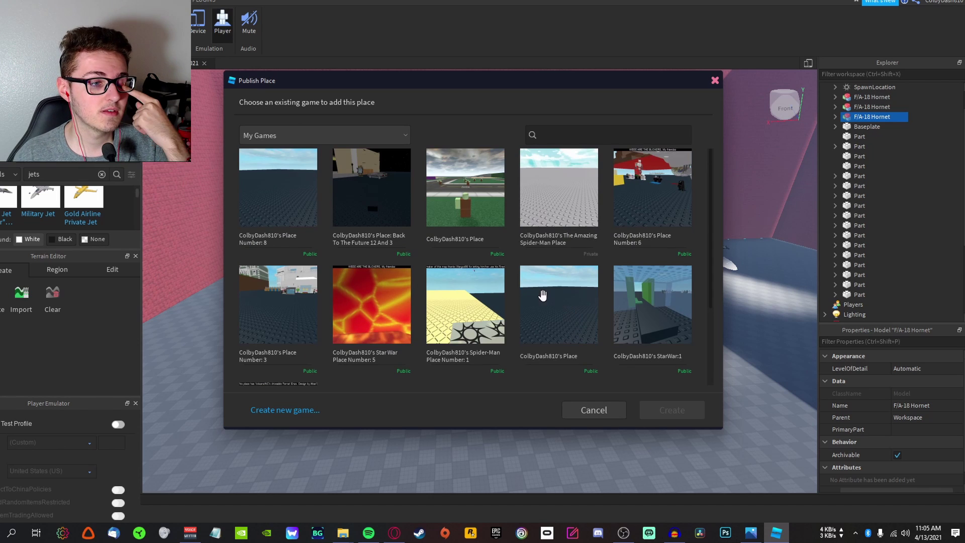
{"action": "left_click", "coordinate": [542, 296]}
{"action": "left_click", "coordinate": [241, 103]}
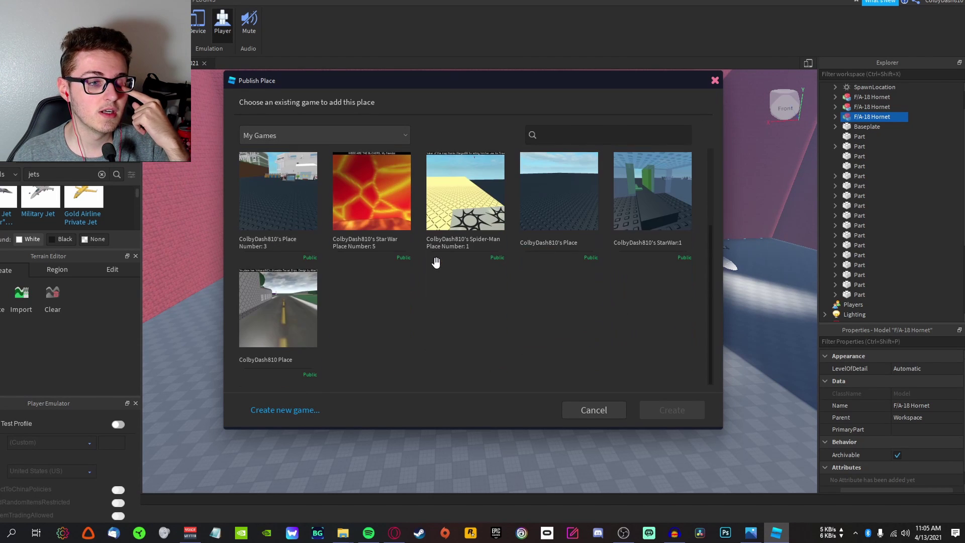
{"action": "left_click", "coordinate": [310, 171]}
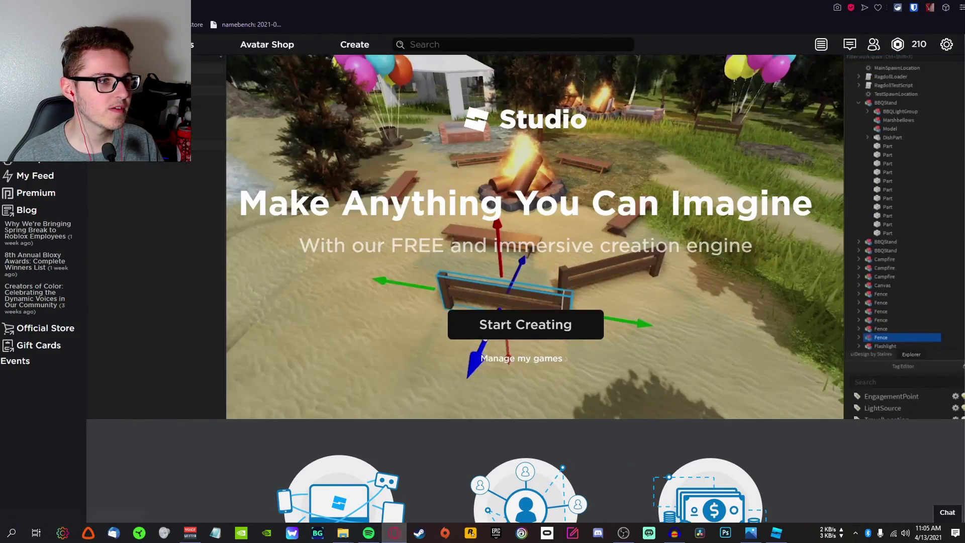
On the Roblox website, open the account's own profile page and look through its games list
{"action": "left_click", "coordinate": [178, 44]}
{"action": "left_click", "coordinate": [35, 90]}
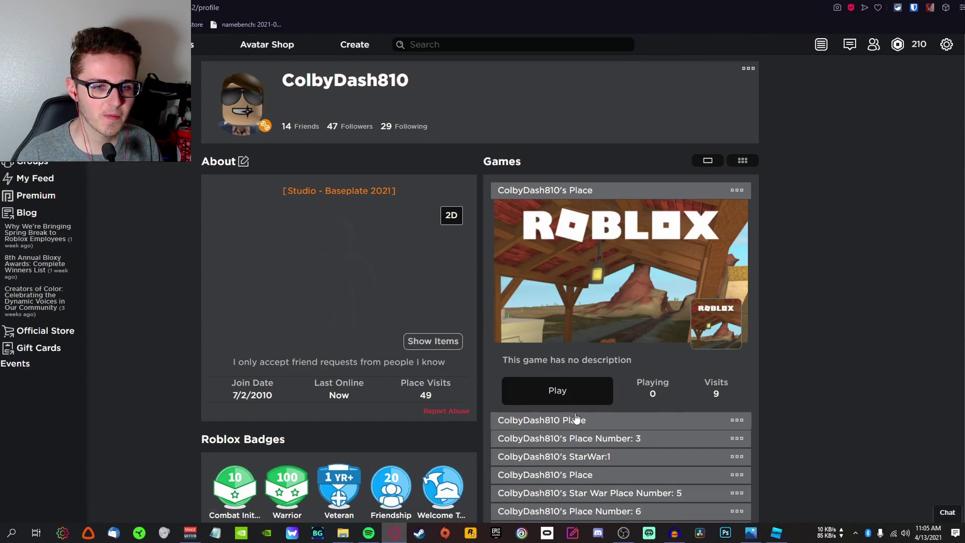
{"action": "left_click", "coordinate": [576, 419]}
{"action": "left_click", "coordinate": [577, 414]}
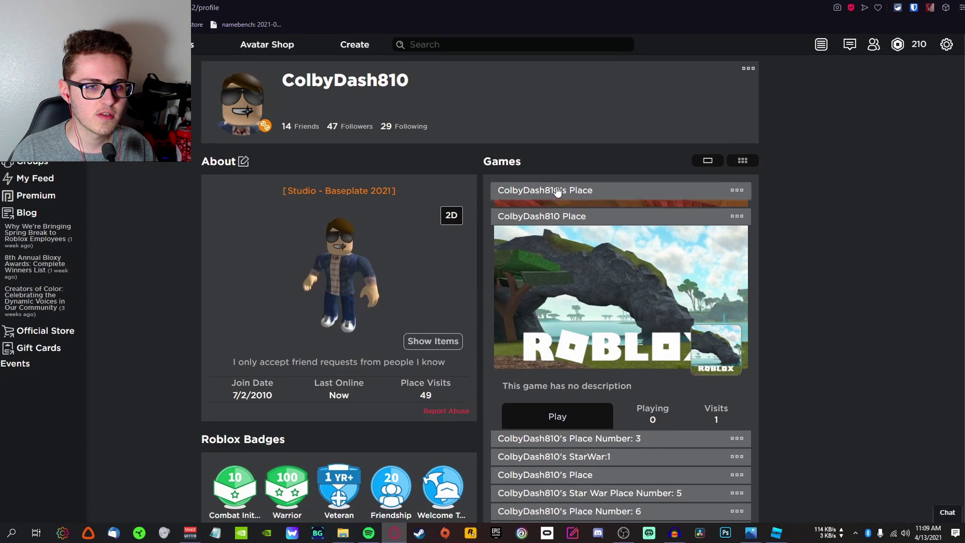
{"action": "left_click", "coordinate": [556, 389]}
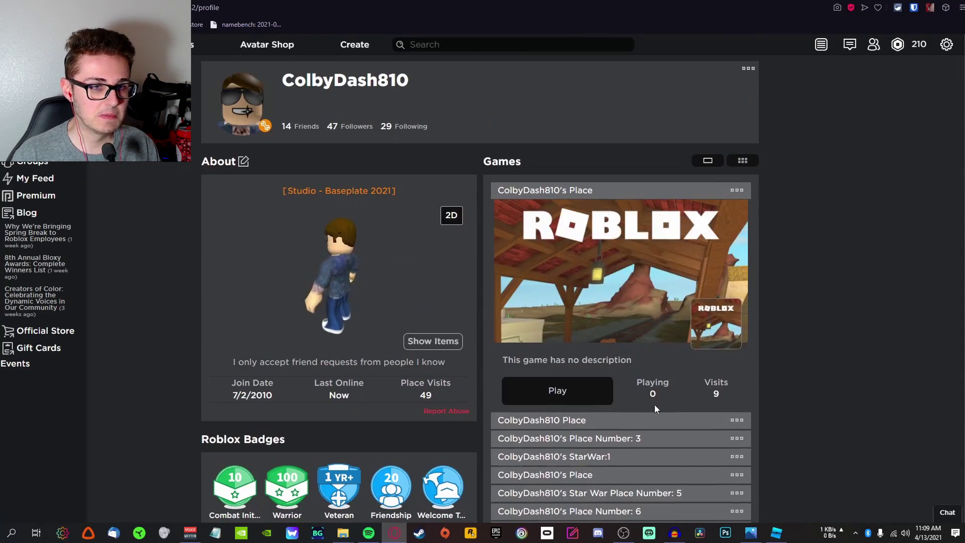
Launch the first game in the profile's games list, look around its map and leave it
{"action": "left_click", "coordinate": [553, 409]}
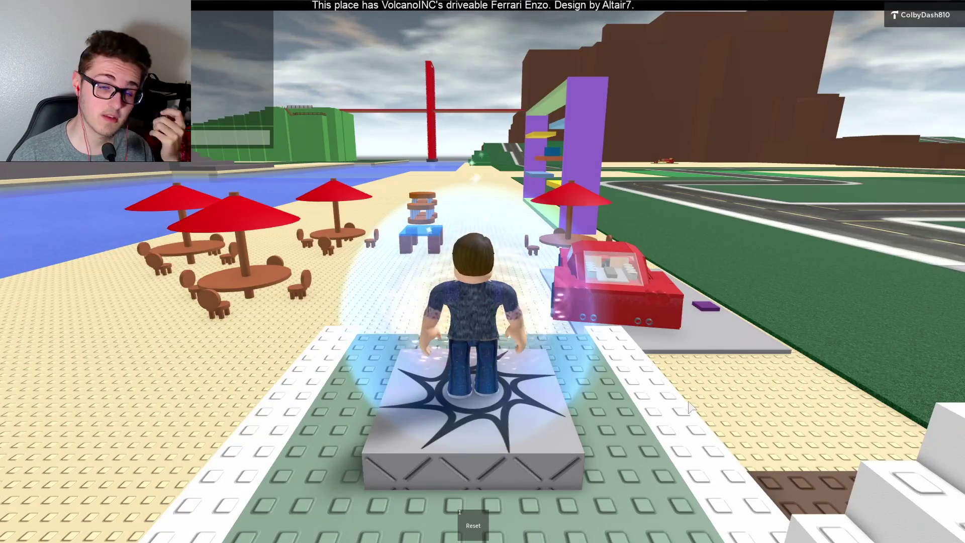
{"action": "key", "text": "Escape"}
{"action": "key", "text": "l"}
{"action": "key", "text": "Return"}
Reload the profile page and look through its games list again
{"action": "scroll", "coordinate": [691, 382], "scroll_direction": "down", "scroll_amount": 4}
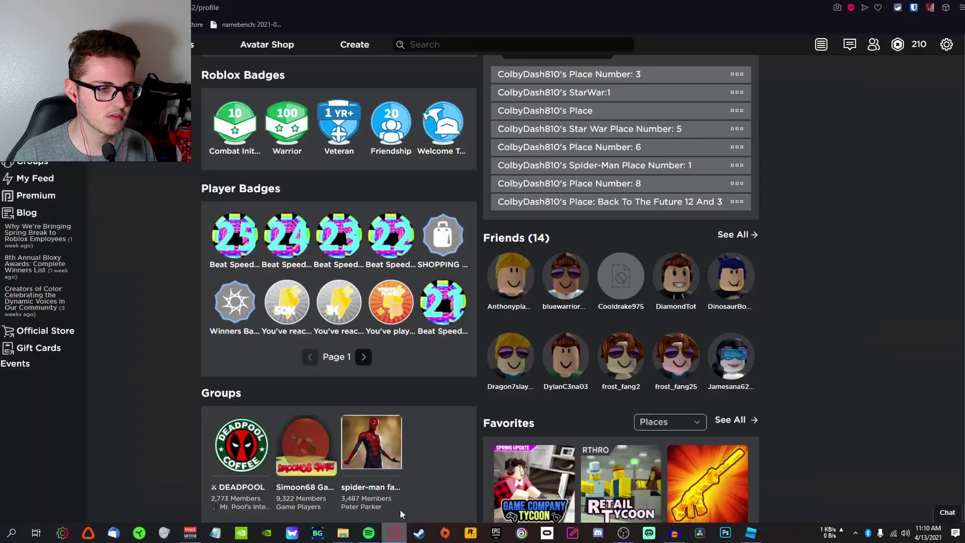
{"action": "scroll", "coordinate": [621, 302], "scroll_direction": "up", "scroll_amount": 4}
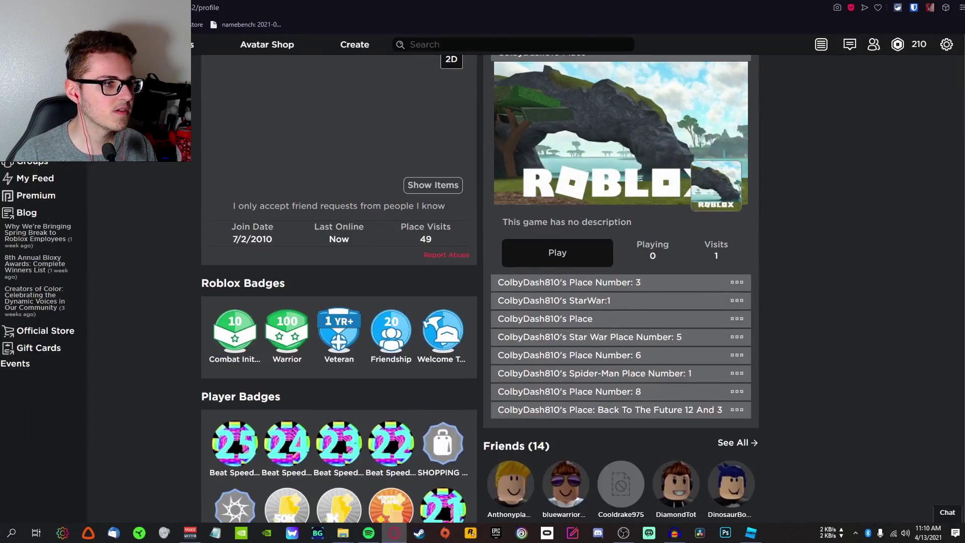
{"action": "key", "text": "F5"}
{"action": "scroll", "coordinate": [786, 160], "scroll_direction": "up", "scroll_amount": 2}
{"action": "scroll", "coordinate": [785, 160], "scroll_direction": "down", "scroll_amount": 12}
{"action": "scroll", "coordinate": [785, 159], "scroll_direction": "up", "scroll_amount": 13}
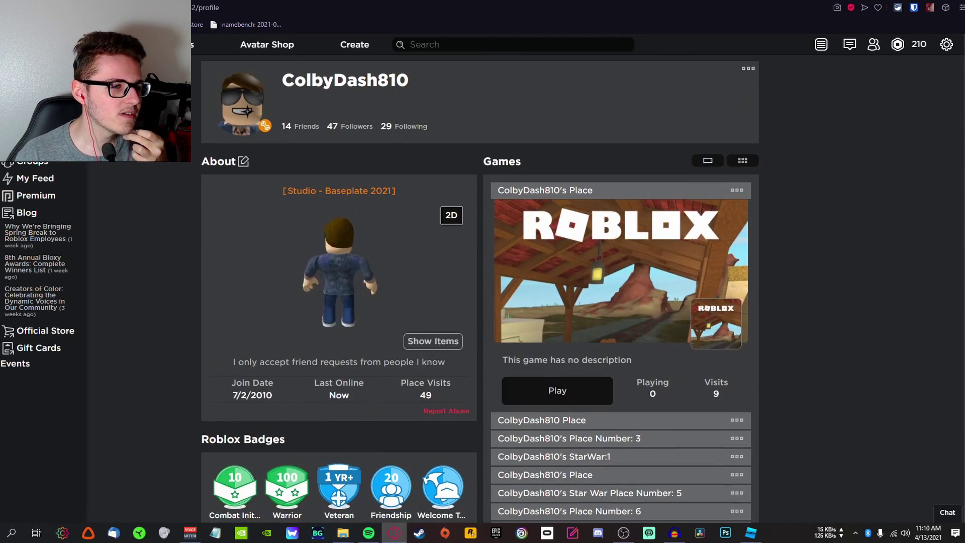
Look through the Roblox home page and reopen the profile to check its games
{"action": "left_click", "coordinate": [28, 92]}
{"action": "left_click", "coordinate": [91, 44]}
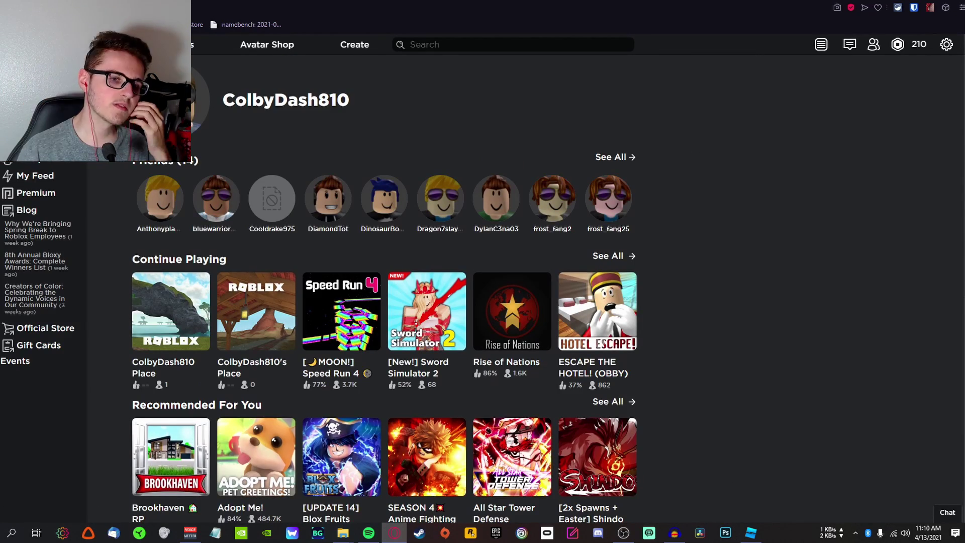
{"action": "scroll", "coordinate": [614, 165], "scroll_direction": "down", "scroll_amount": 5}
{"action": "scroll", "coordinate": [614, 165], "scroll_direction": "up", "scroll_amount": 5}
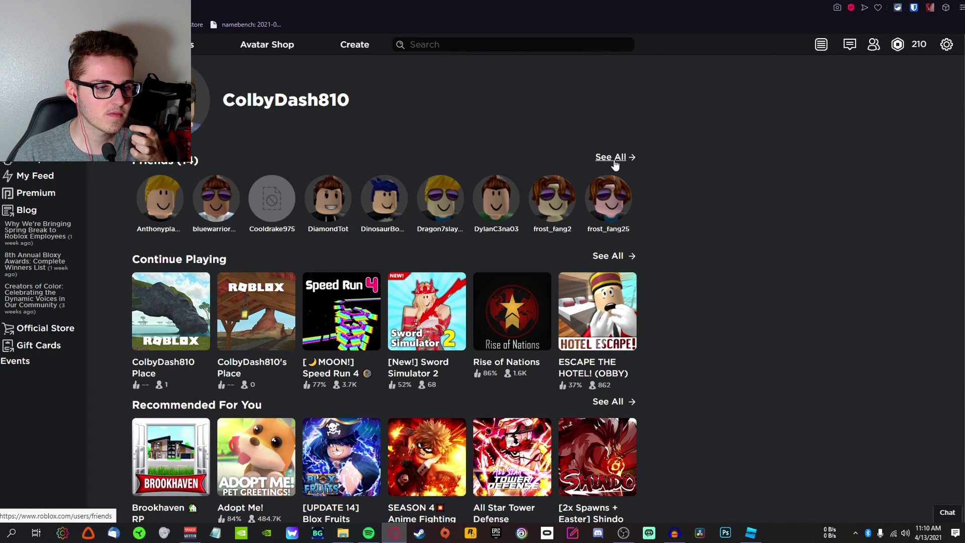
{"action": "left_click", "coordinate": [192, 124]}
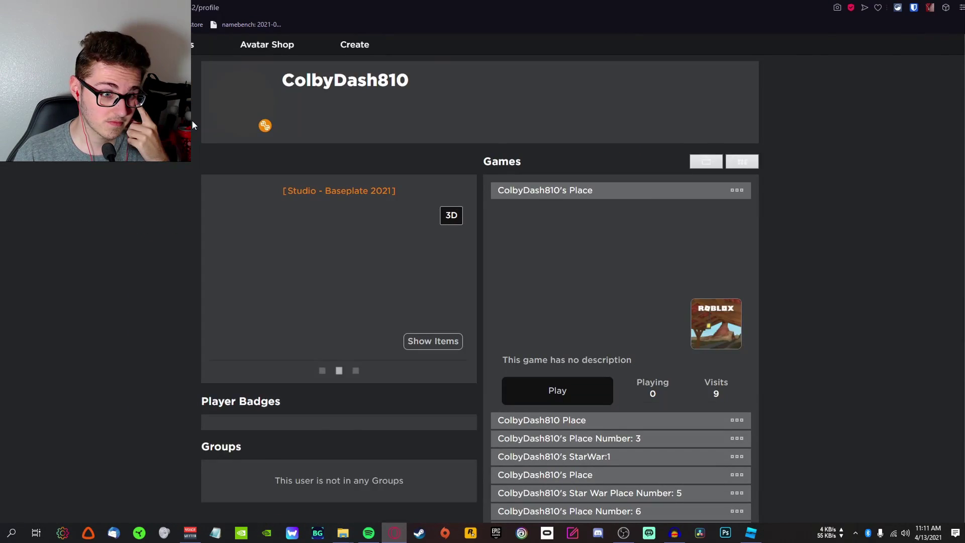
{"action": "scroll", "coordinate": [192, 165], "scroll_direction": "down", "scroll_amount": 3}
{"action": "scroll", "coordinate": [191, 181], "scroll_direction": "up", "scroll_amount": 3}
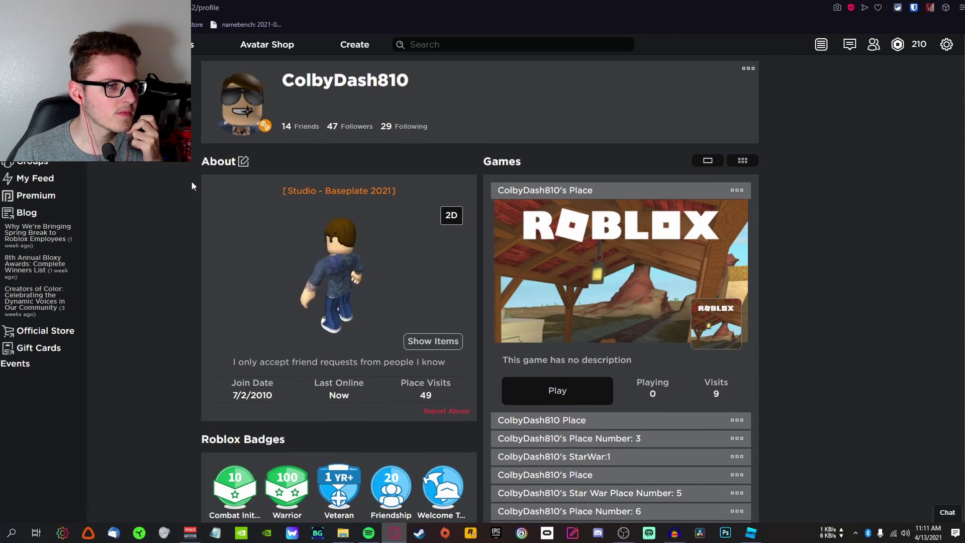
Switch to Roblox Studio, start a playtest of the room and walk off the spawn pad
{"action": "key", "text": "alt+Tab"}
{"action": "left_click", "coordinate": [173, 2]}
{"action": "left_click", "coordinate": [147, 2]}
{"action": "left_click", "coordinate": [10, 22]}
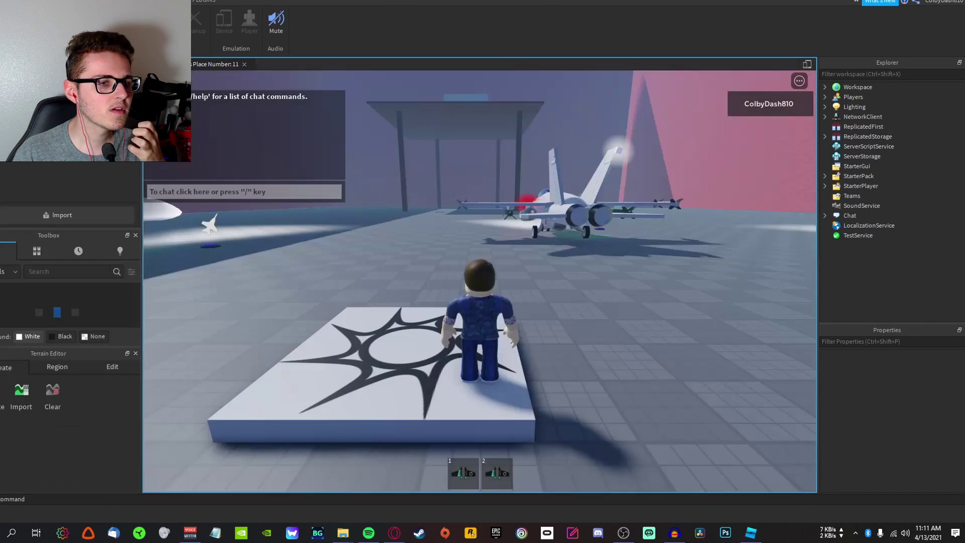
{"action": "scroll", "coordinate": [477, 315], "scroll_direction": "up", "scroll_amount": 2}
{"action": "right_click_drag", "start_coordinate": [477, 315], "coordinate": [477, 315]}
{"action": "key", "text": "w"}
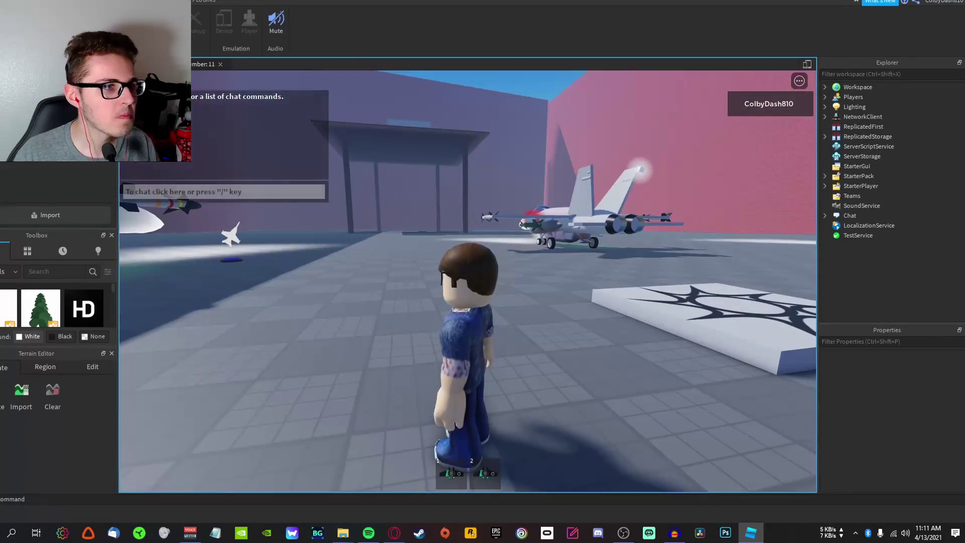
{"action": "key", "text": "Escape"}
{"action": "left_click", "coordinate": [386, 127]}
{"action": "key", "text": "Escape"}
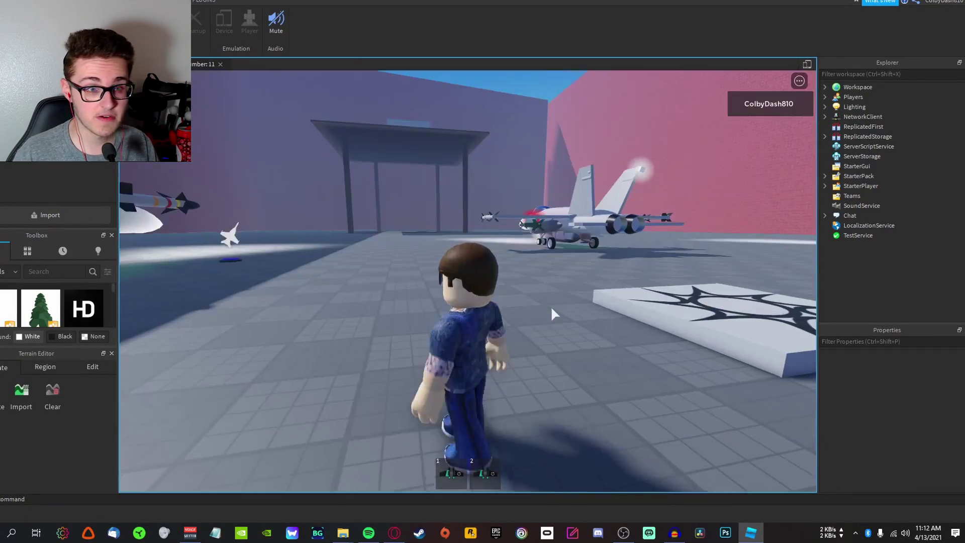
Walk to an F/A-18 Hornet in the playtest, board it and take off using the Plane tool
{"action": "right_click_drag", "start_coordinate": [552, 308], "coordinate": [552, 308]}
{"action": "key", "text": "w"}
{"action": "key", "text": "d"}
{"action": "key", "text": "w"}
{"action": "key", "text": "w"}
{"action": "key", "text": "space"}
{"action": "scroll", "coordinate": [551, 308], "scroll_direction": "down", "scroll_amount": 5}
{"action": "key", "text": "3"}
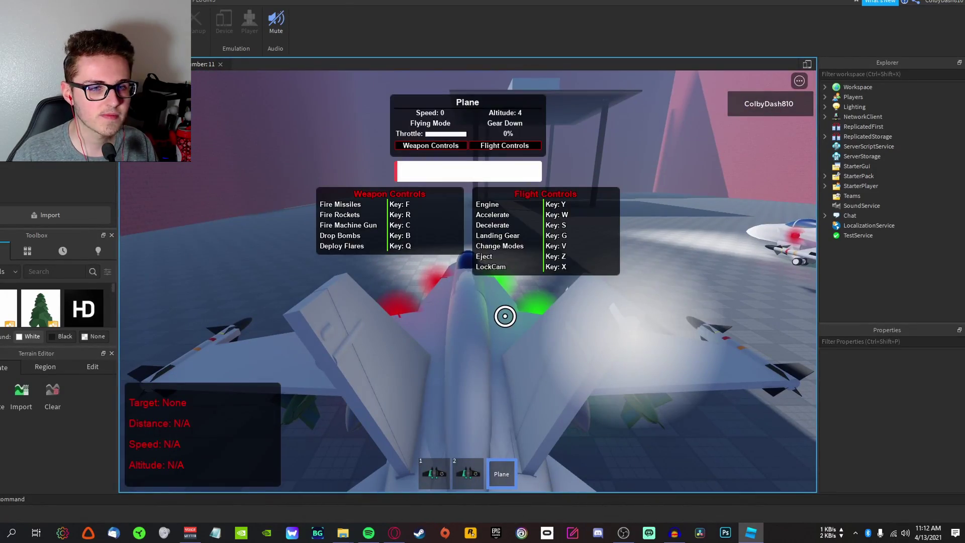
{"action": "key", "text": "y"}
{"action": "key", "text": "w"}
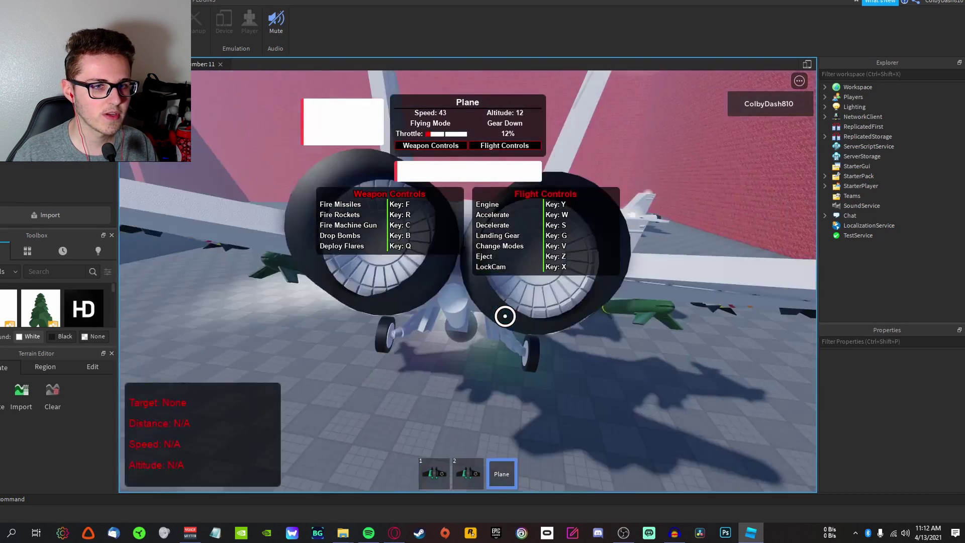
Slow the jet down, toggle the Plane tool and test its takeoff again with the engine on
{"action": "key", "text": "s"}
{"action": "key", "text": "3"}
{"action": "key", "text": "3"}
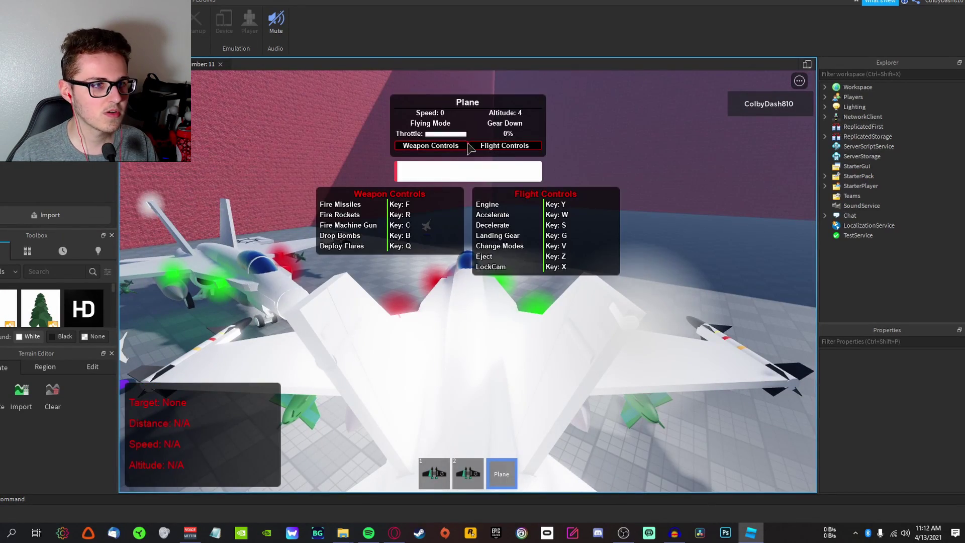
{"action": "key", "text": "3"}
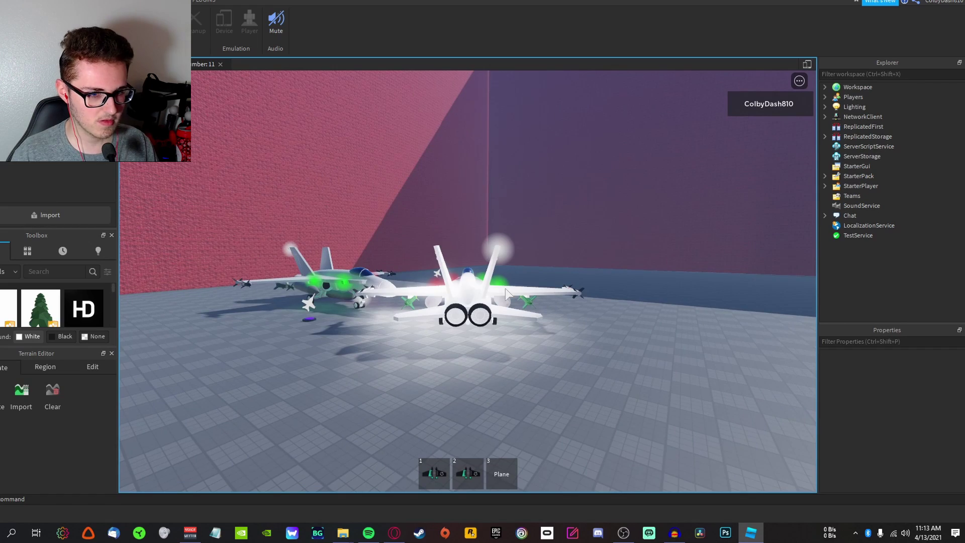
{"action": "key", "text": "3"}
{"action": "key", "text": "y"}
{"action": "key", "text": "w"}
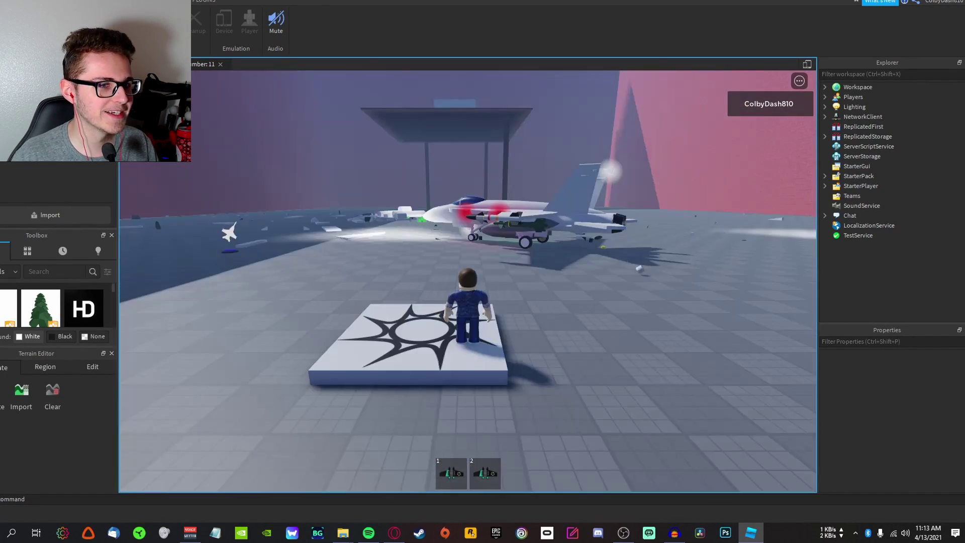
Leave the running playtest
{"action": "key", "text": "Escape"}
{"action": "key", "text": "l"}
{"action": "left_click", "coordinate": [431, 263]}
Switch to the Roblox website and look through the profile's games in both list and grid view
{"action": "left_click", "coordinate": [391, 533]}
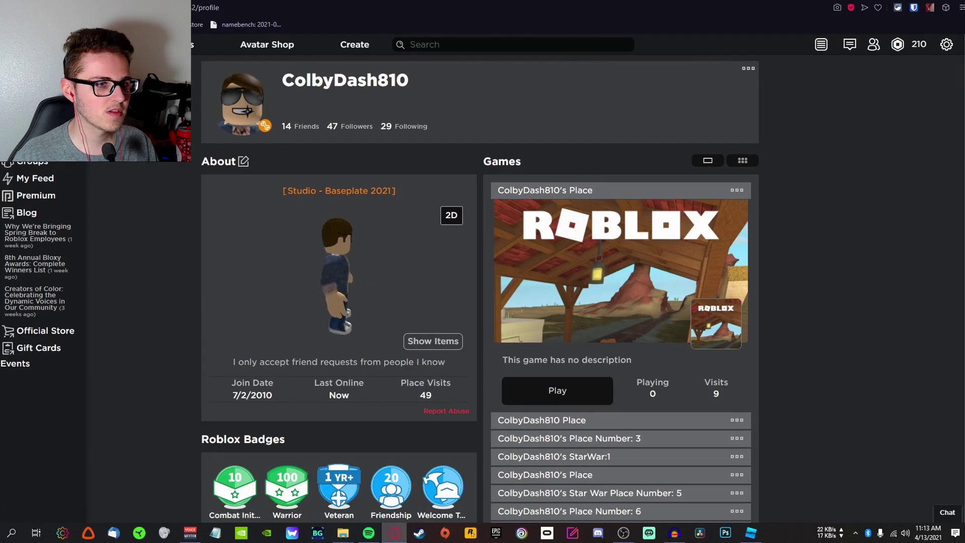
{"action": "scroll", "coordinate": [618, 334], "scroll_direction": "down", "scroll_amount": 2}
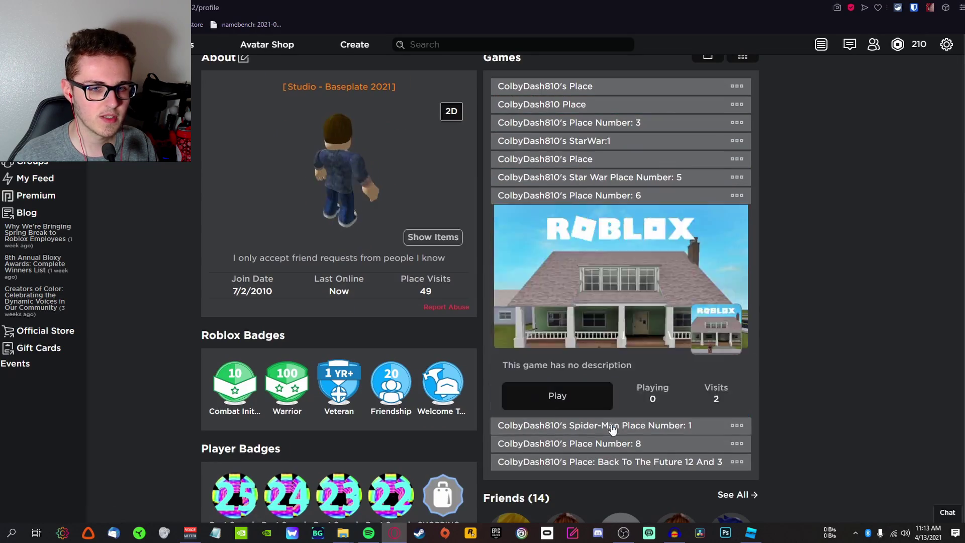
{"action": "scroll", "coordinate": [788, 415], "scroll_direction": "down", "scroll_amount": 10}
{"action": "scroll", "coordinate": [788, 415], "scroll_direction": "up", "scroll_amount": 13}
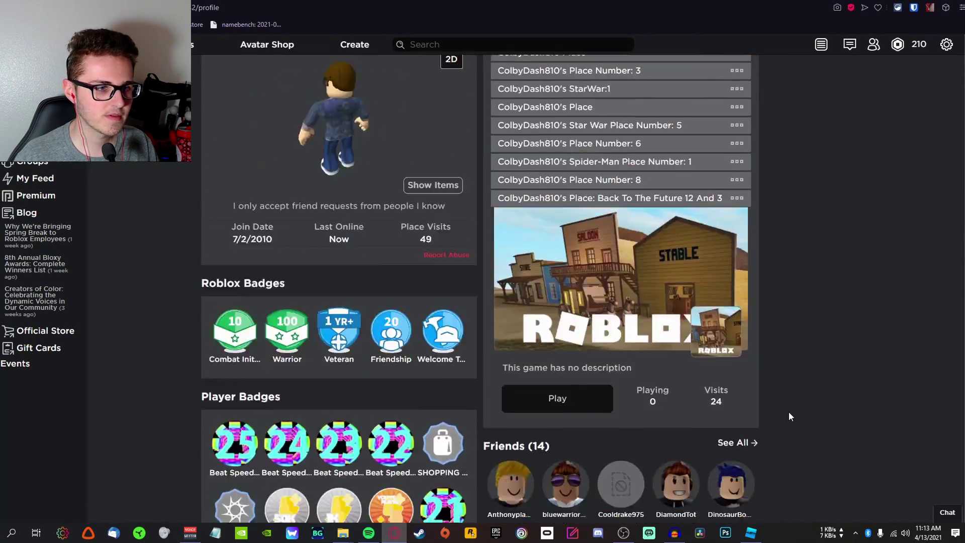
{"action": "left_click", "coordinate": [742, 161]}
{"action": "scroll", "coordinate": [678, 294], "scroll_direction": "down", "scroll_amount": 7}
{"action": "scroll", "coordinate": [679, 294], "scroll_direction": "up", "scroll_amount": 7}
Open the detail pages of the profile's first two games and check the second game's options
{"action": "left_click", "coordinate": [553, 273]}
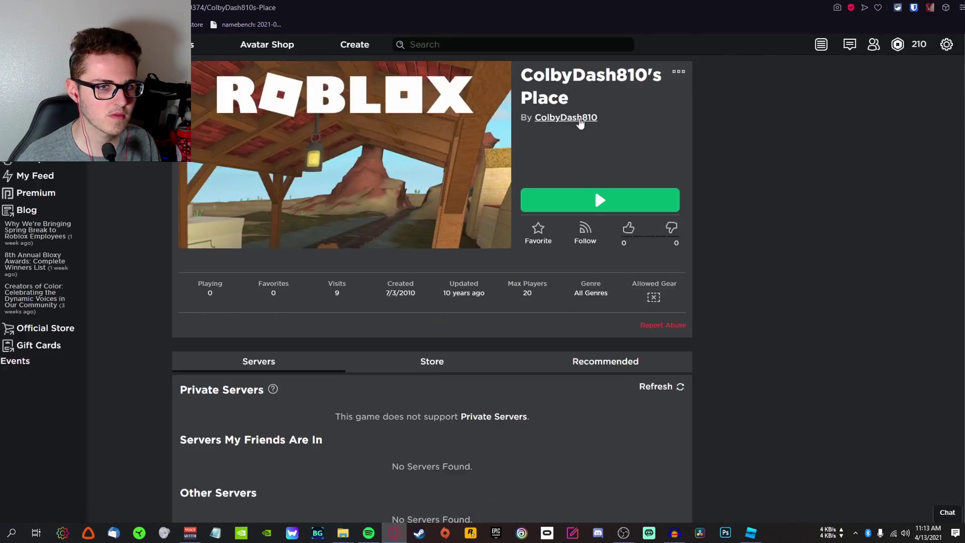
{"action": "left_click", "coordinate": [555, 120]}
{"action": "key", "text": "alt+Left"}
{"action": "key", "text": "alt+Left"}
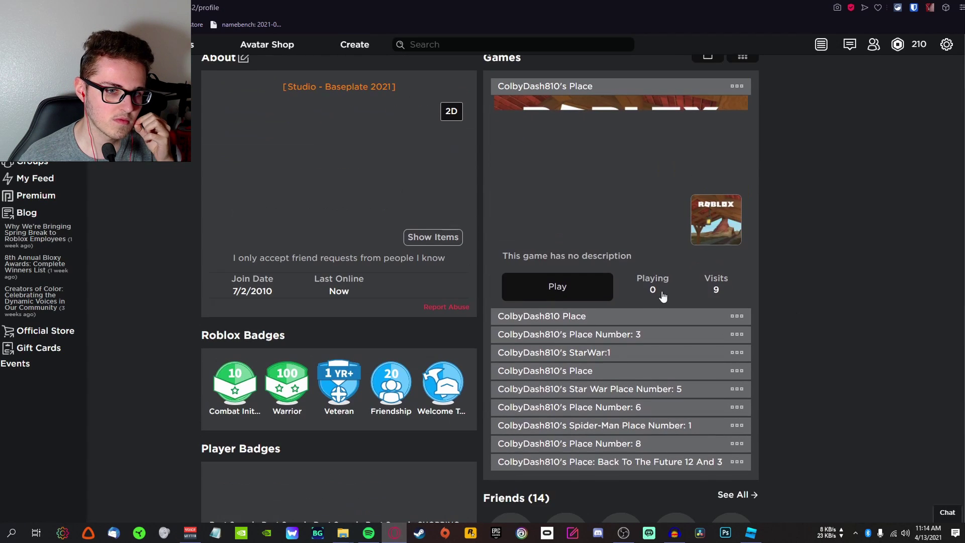
{"action": "left_click", "coordinate": [657, 315]}
{"action": "left_click", "coordinate": [540, 120]}
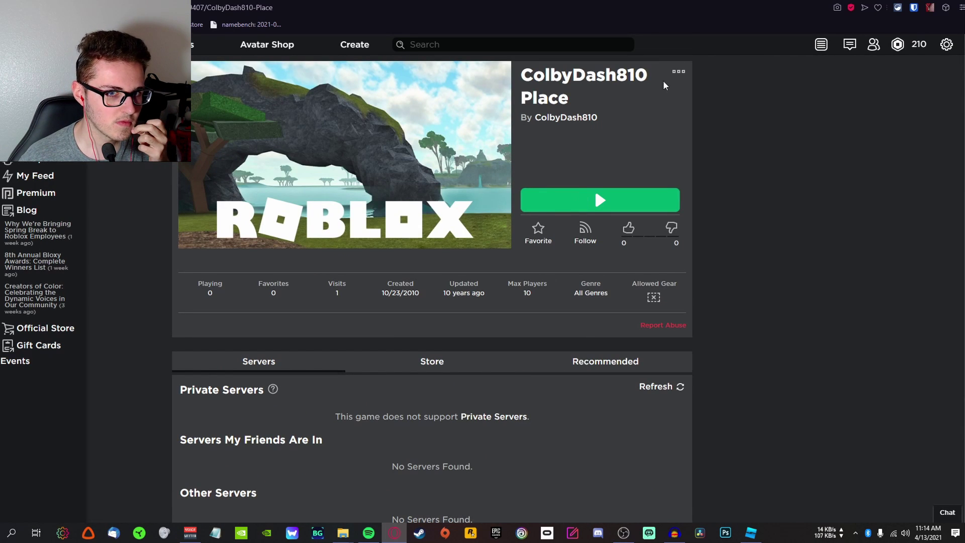
{"action": "left_click", "coordinate": [678, 72]}
{"action": "left_click", "coordinate": [97, 191]}
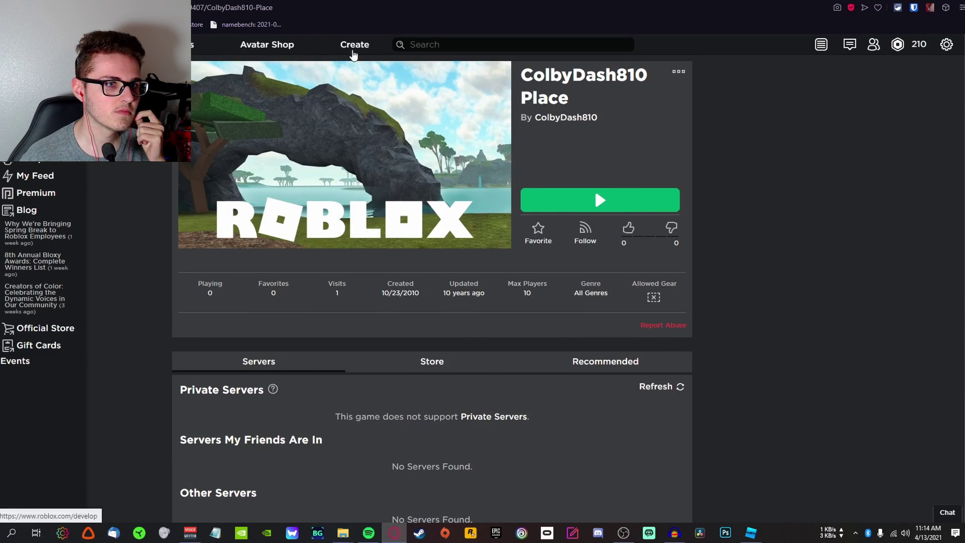
Look at the website's Create page, then return to the games on the profile
{"action": "left_click", "coordinate": [354, 44]}
{"action": "left_click", "coordinate": [822, 45]}
{"action": "left_click", "coordinate": [825, 46]}
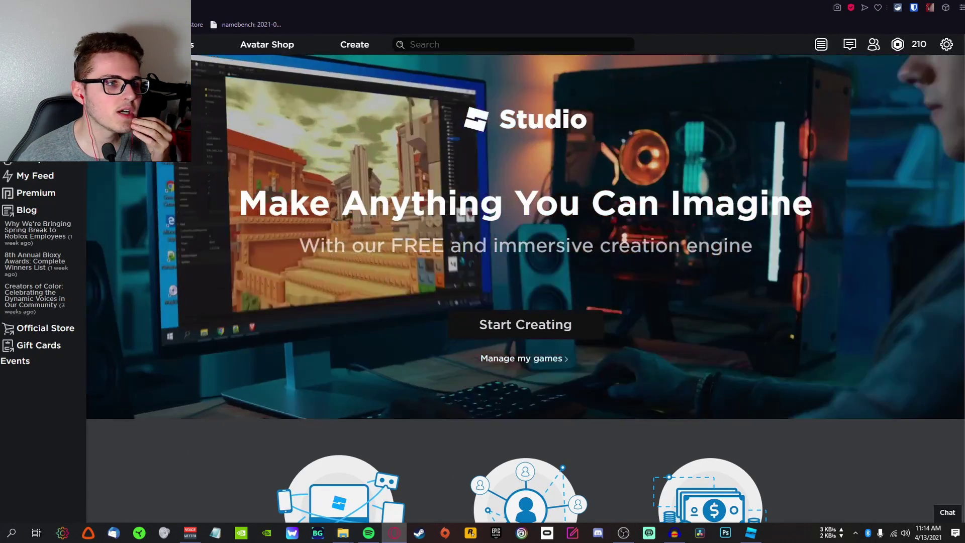
{"action": "left_click", "coordinate": [31, 89]}
{"action": "scroll", "coordinate": [807, 254], "scroll_direction": "down", "scroll_amount": 3}
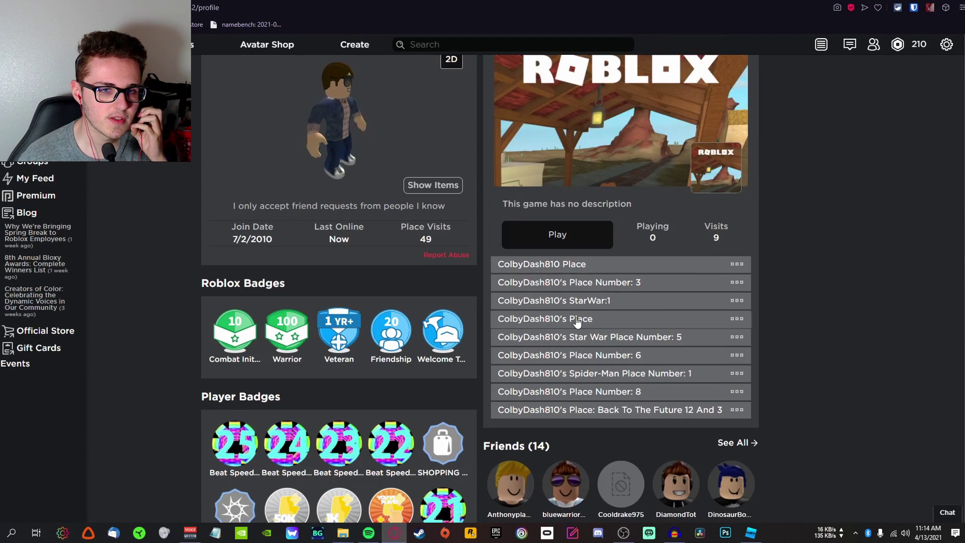
Check the detail pages of several other games on the profile, including Back To The Future 12 And 3 and Place Number: 8
{"action": "left_click", "coordinate": [577, 321]}
{"action": "left_click", "coordinate": [605, 229]}
{"action": "left_click", "coordinate": [10, 7]}
{"action": "left_click", "coordinate": [637, 412]}
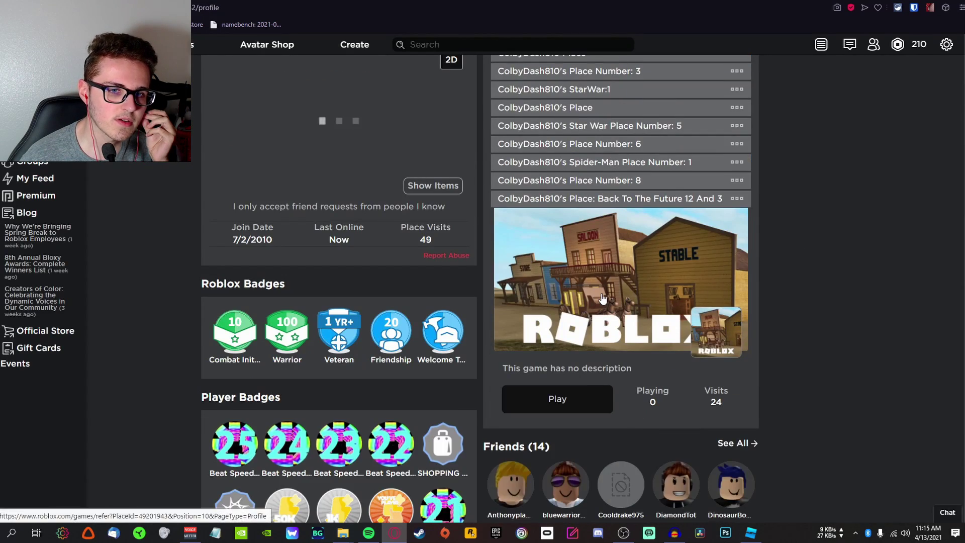
{"action": "left_click", "coordinate": [598, 291]}
{"action": "left_click", "coordinate": [10, 7]}
{"action": "left_click", "coordinate": [631, 394]}
{"action": "left_click", "coordinate": [597, 269]}
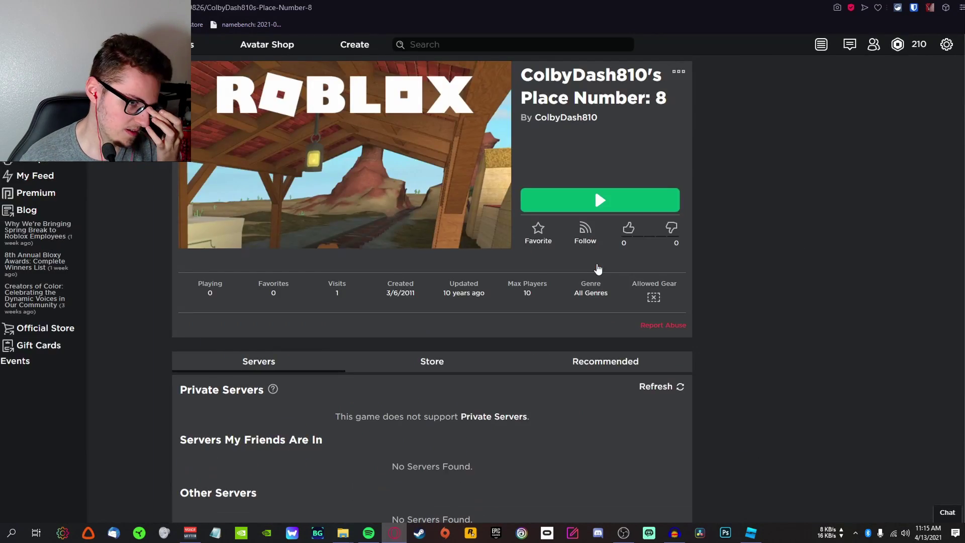
{"action": "key", "text": "alt+Left"}
{"action": "left_click", "coordinate": [639, 317]}
{"action": "left_click", "coordinate": [516, 290]}
{"action": "key", "text": "alt+Left"}
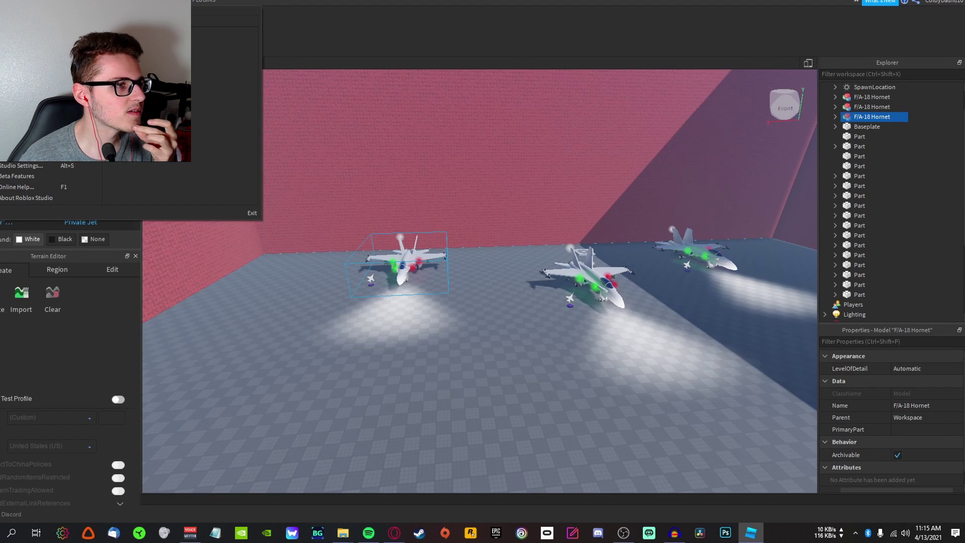
Publish the place with the brick room and jets to Roblox from Roblox Studio
{"action": "key", "text": "Escape"}
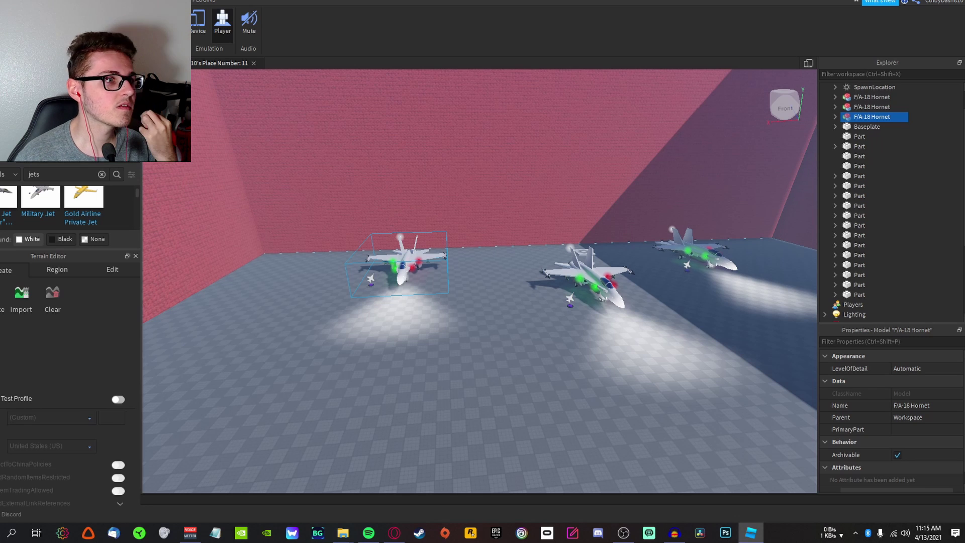
{"action": "key", "text": "alt+f"}
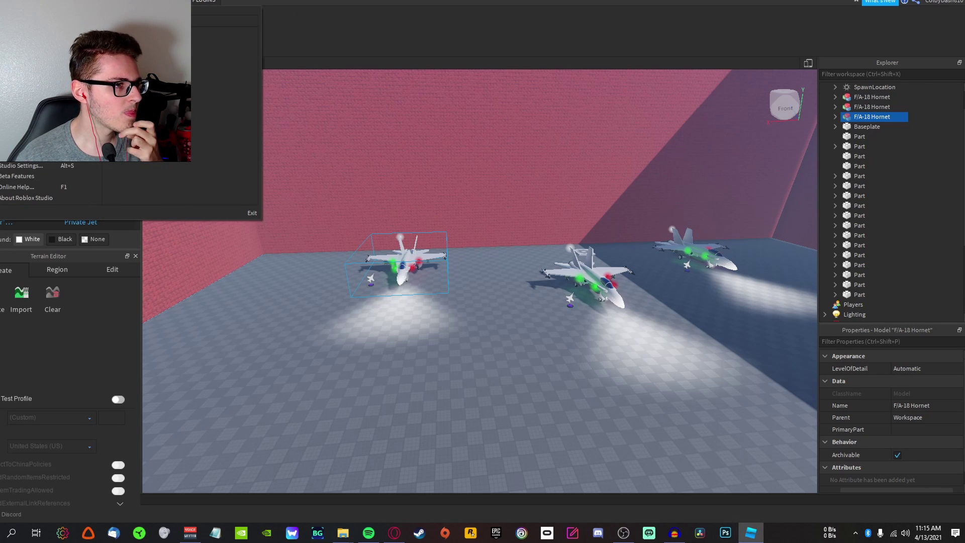
{"action": "left_click", "coordinate": [30, 133]}
{"action": "left_click", "coordinate": [270, 407]}
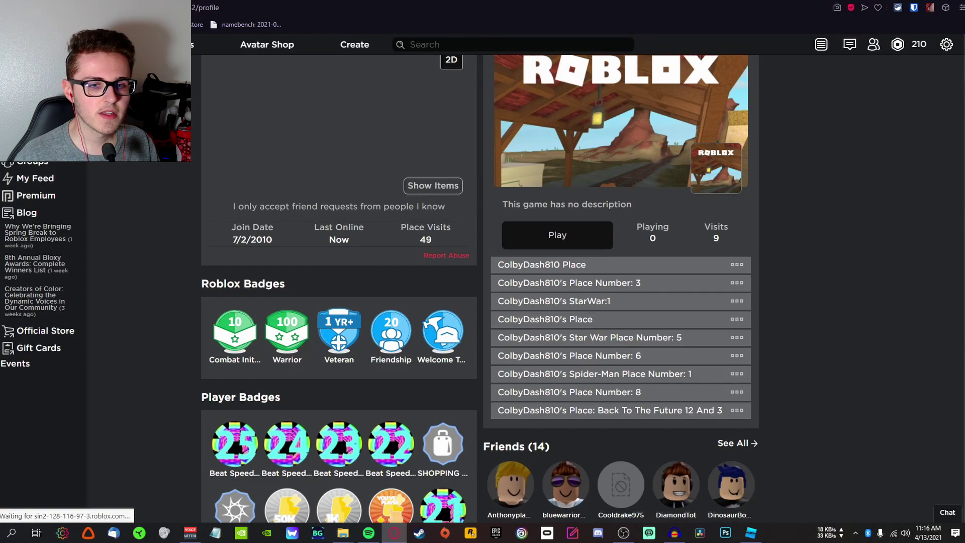
Go back to the profile on the Roblox website and show its games as a grid to look for the place
{"action": "scroll", "coordinate": [665, 258], "scroll_direction": "up", "scroll_amount": 2, "text": "ctrl"}
{"action": "scroll", "coordinate": [664, 255], "scroll_direction": "down", "scroll_amount": 2, "text": "ctrl"}
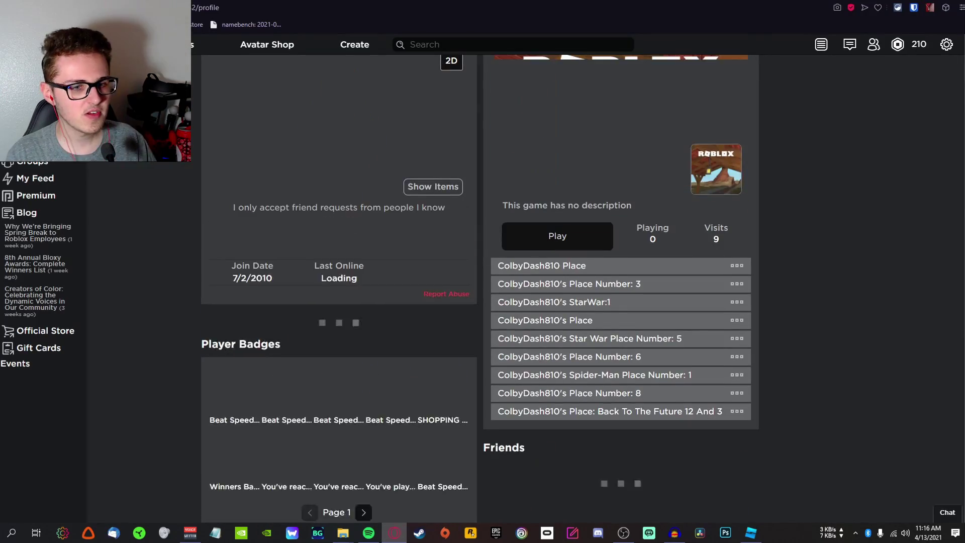
{"action": "scroll", "coordinate": [710, 227], "scroll_direction": "up", "scroll_amount": 2, "text": "ctrl"}
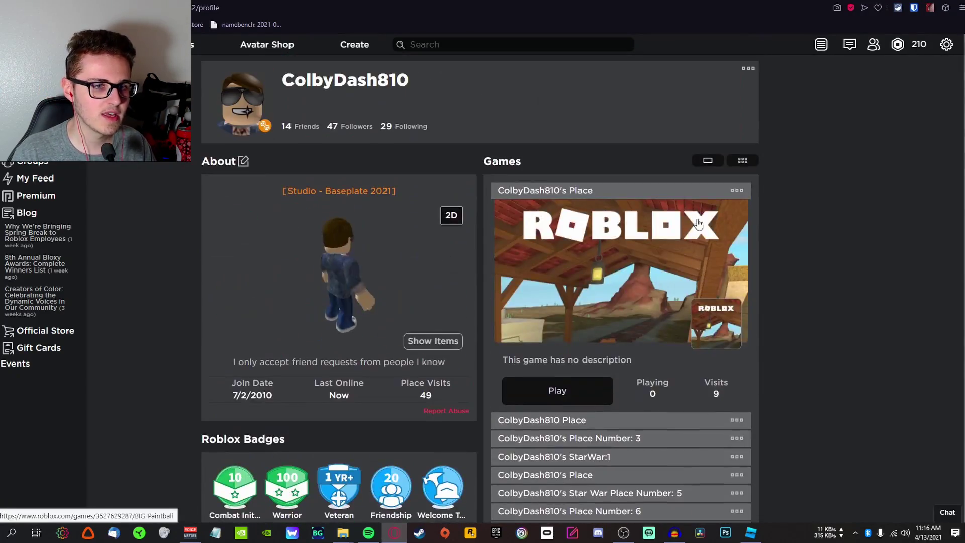
{"action": "left_click", "coordinate": [743, 159]}
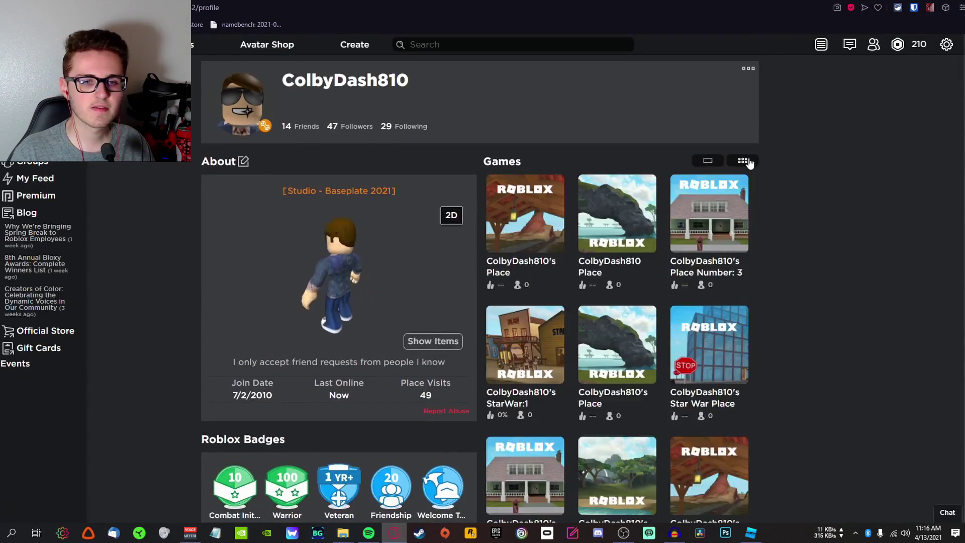
{"action": "scroll", "coordinate": [763, 190], "scroll_direction": "up", "scroll_amount": 2, "text": "ctrl"}
{"action": "scroll", "coordinate": [759, 185], "scroll_direction": "up", "scroll_amount": 3}
Search the Roblox games for "builderman's toaster" and look through the results for the published place
{"action": "left_click", "coordinate": [513, 44]}
{"action": "type", "text": "build"}
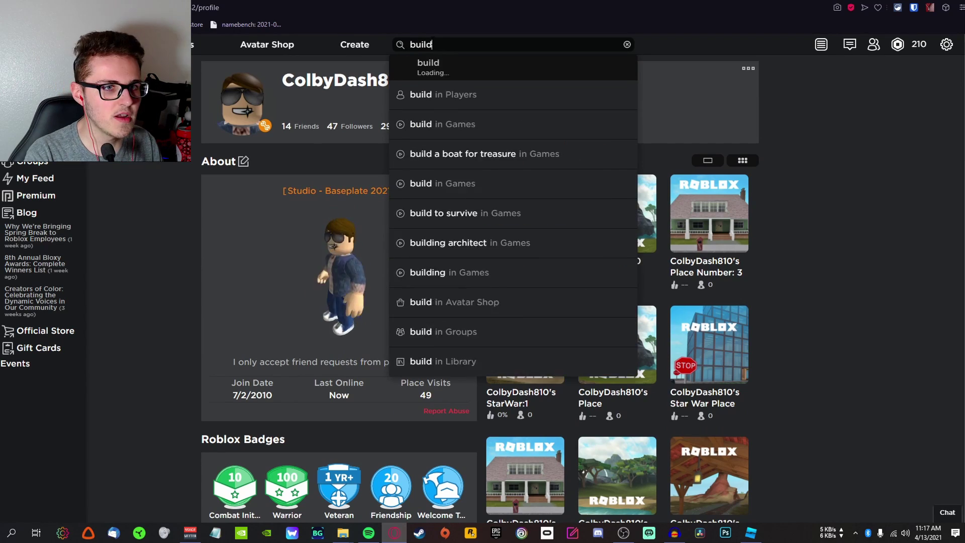
{"action": "type", "text": "erman's toaster"}
{"action": "left_click", "coordinate": [502, 93]}
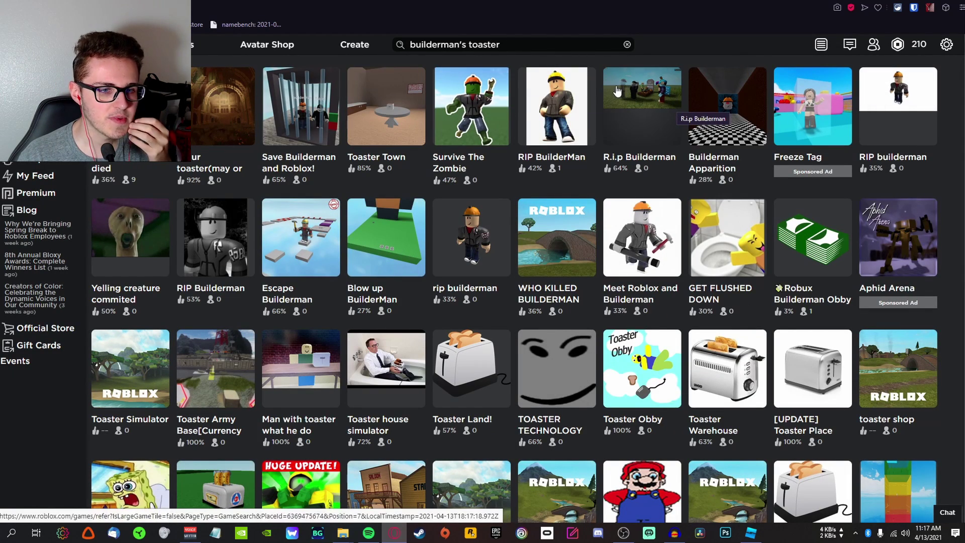
{"action": "scroll", "coordinate": [617, 91], "scroll_direction": "down", "scroll_amount": 8}
{"action": "scroll", "coordinate": [472, 134], "scroll_direction": "up", "scroll_amount": 8}
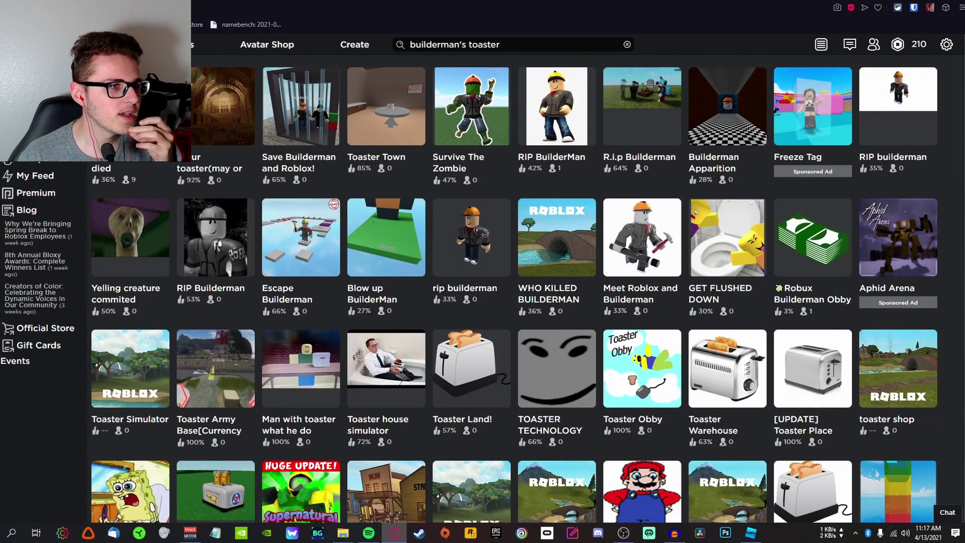
Return to the Roblox home page and open the full list of recently played games
{"action": "key", "text": "alt+Left"}
{"action": "scroll", "coordinate": [384, 302], "scroll_direction": "down", "scroll_amount": 3}
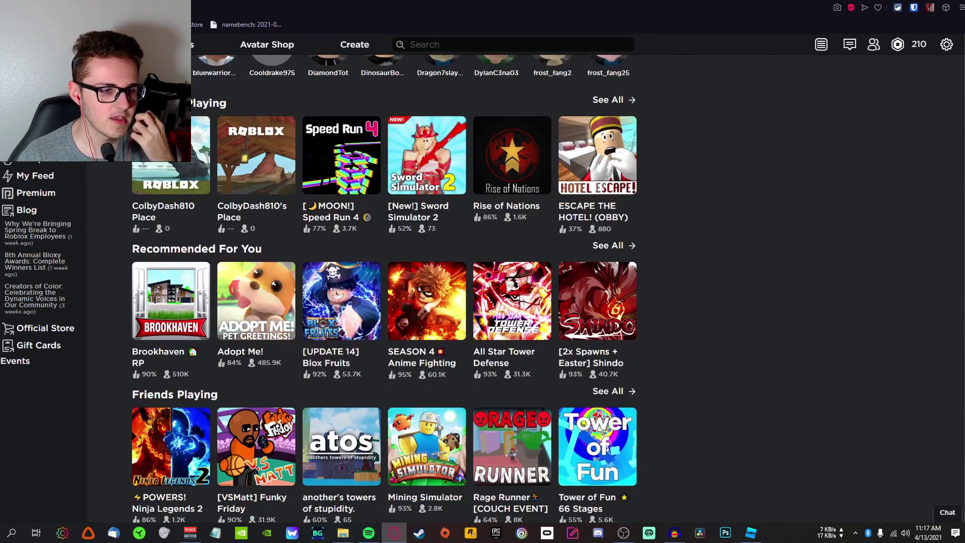
{"action": "left_click", "coordinate": [608, 100]}
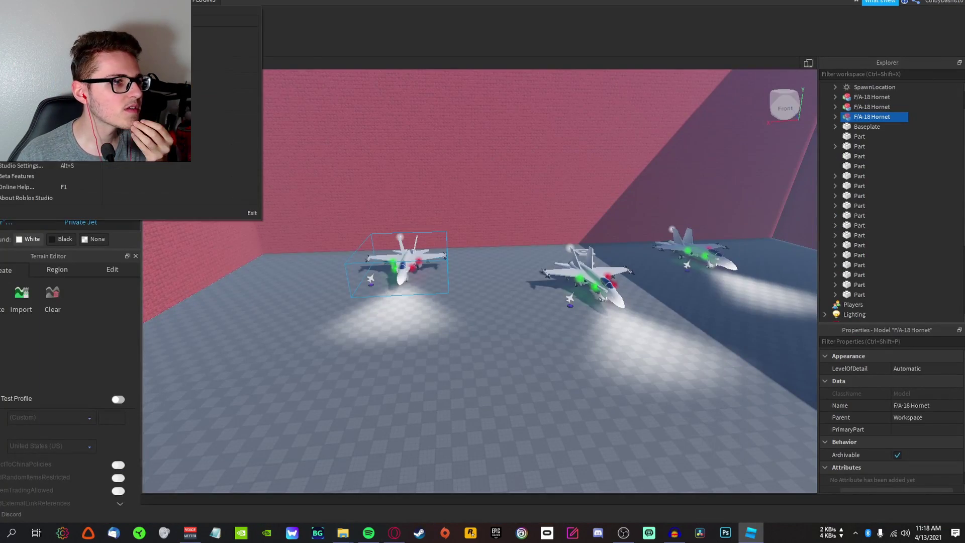
Publish the place from Roblox Studio as a new game named "Builderman's toastr"
{"action": "key", "text": "alt+p"}
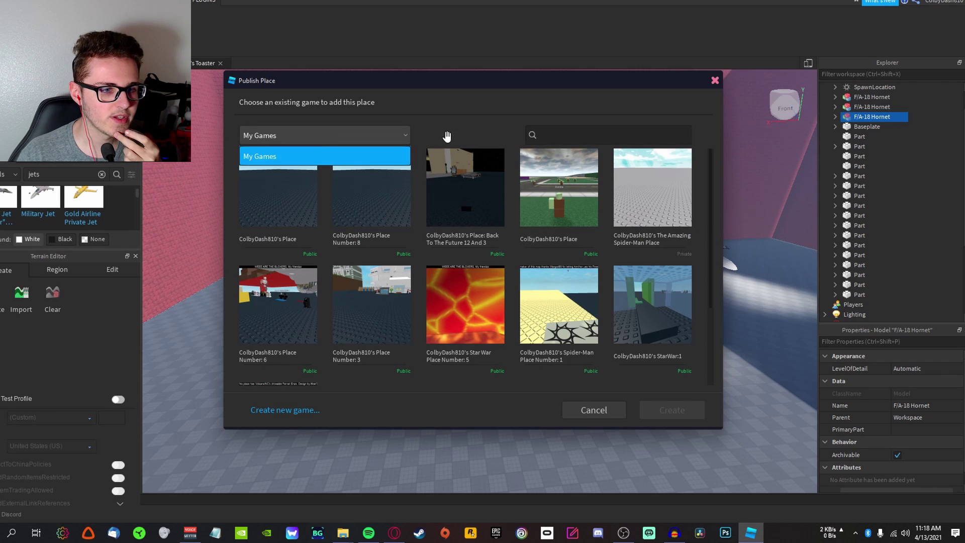
{"action": "left_click", "coordinate": [447, 136]}
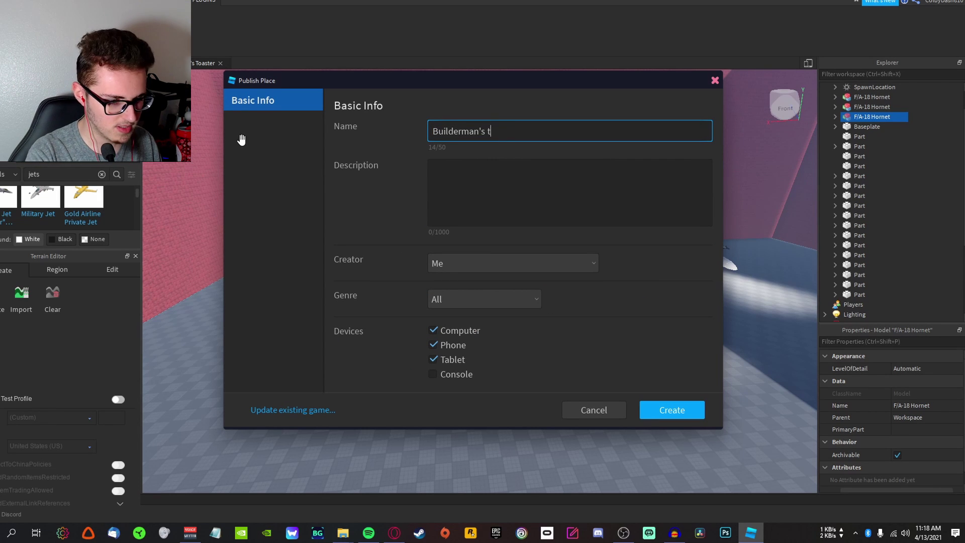
{"action": "type", "text": "oastr"}
{"action": "left_click", "coordinate": [672, 409]}
{"action": "left_click", "coordinate": [488, 393]}
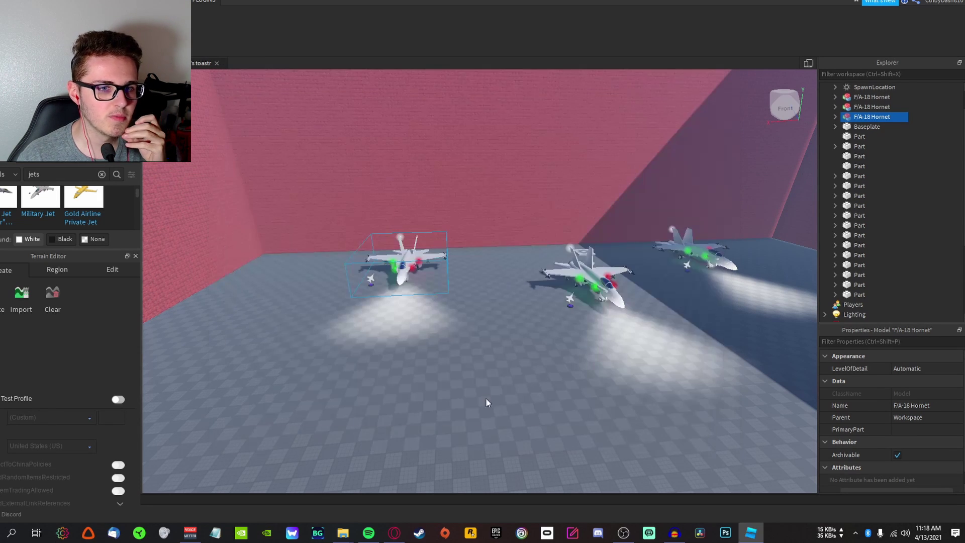
{"action": "left_click", "coordinate": [2, 1]}
{"action": "left_click", "coordinate": [422, 26]}
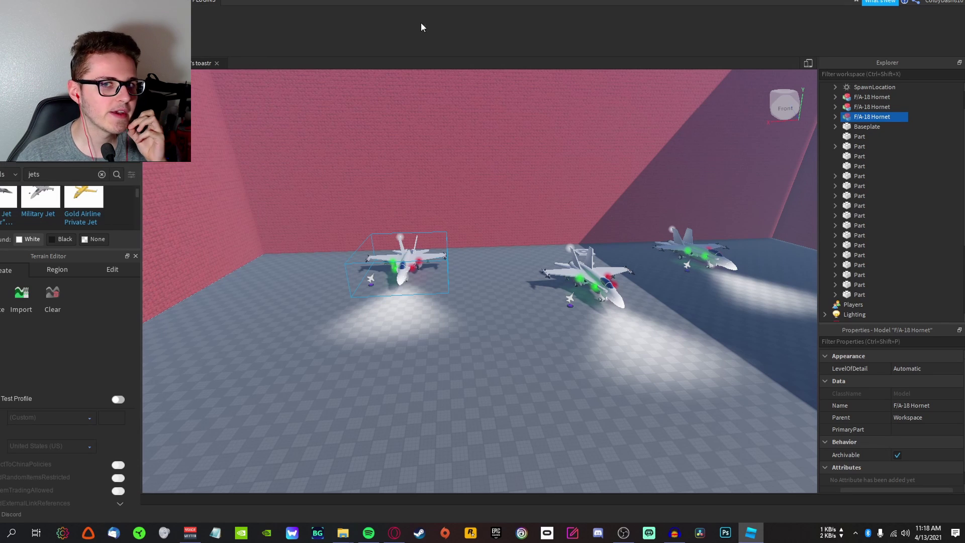
{"action": "left_click", "coordinate": [2, 1]}
{"action": "left_click", "coordinate": [28, 132]}
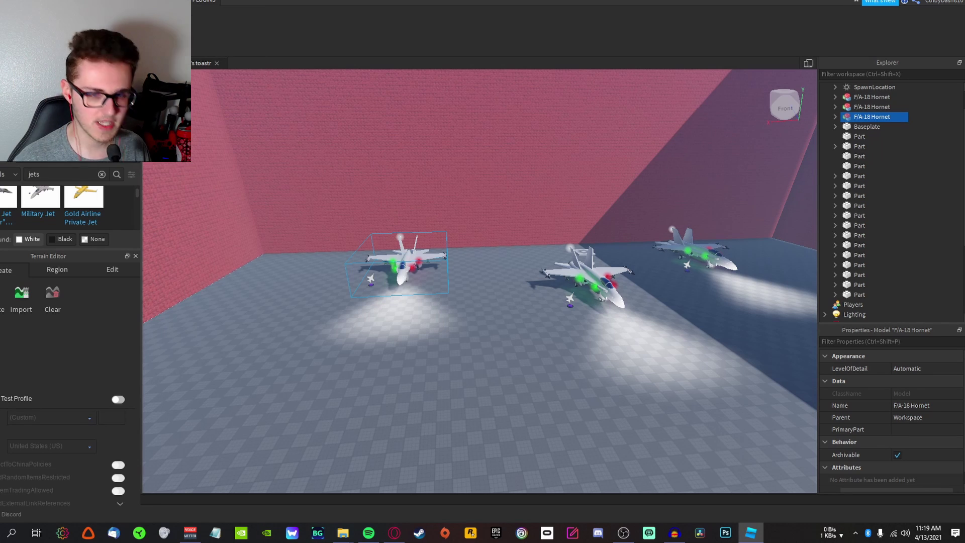
Start a playtest of the place, run the character to the nearest F/A-18 Hornet and board it
{"action": "key", "text": "f"}
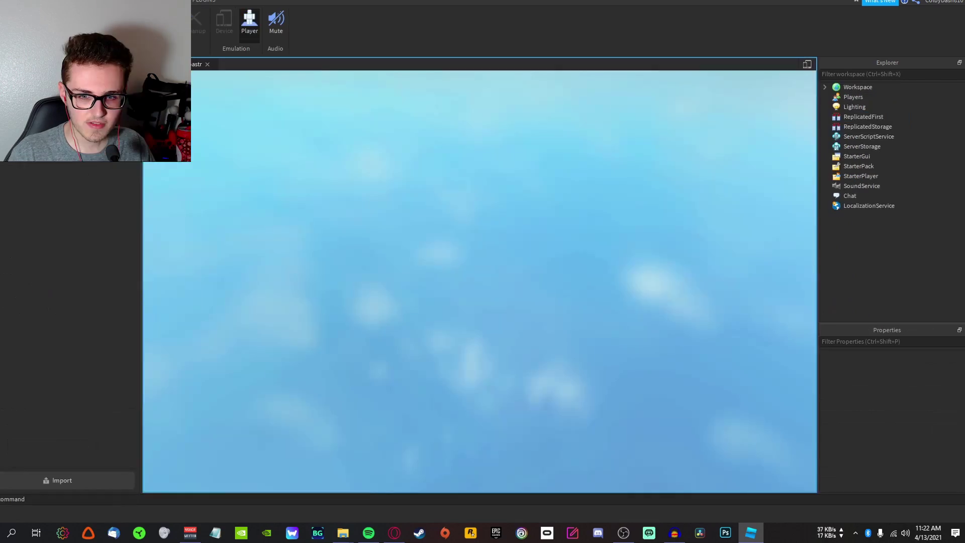
{"action": "key", "text": "w"}
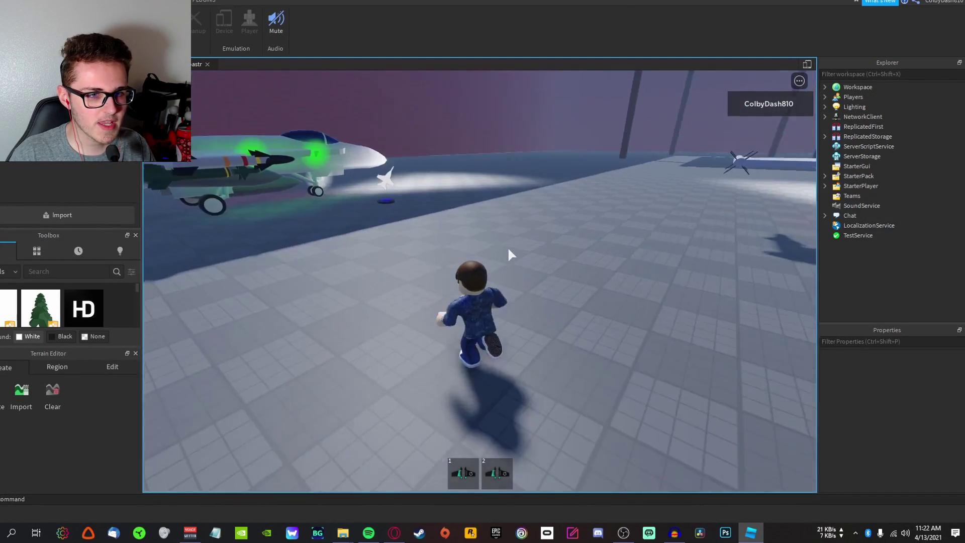
{"action": "right_click_drag", "start_coordinate": [508, 246], "coordinate": [507, 246]}
{"action": "key", "text": "w"}
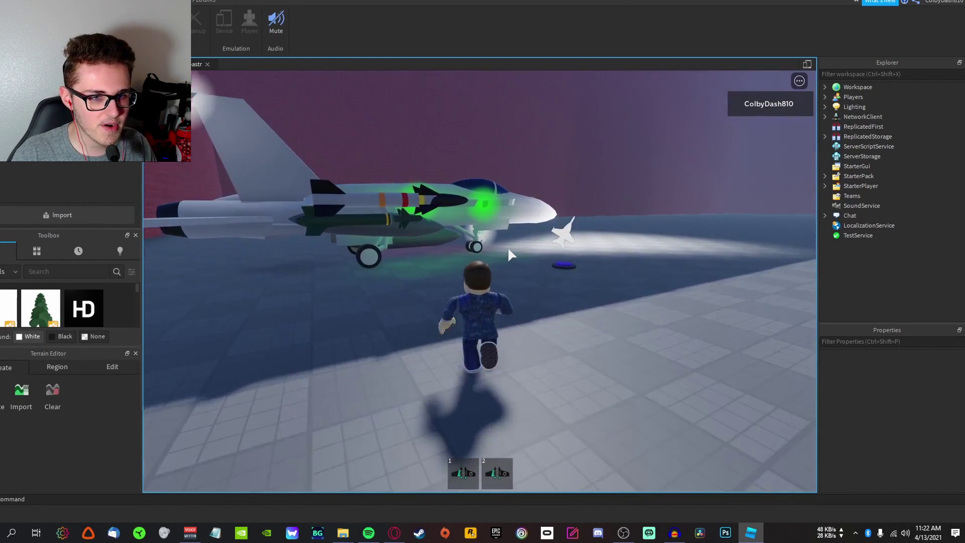
{"action": "key", "text": "w"}
{"action": "key", "text": "space"}
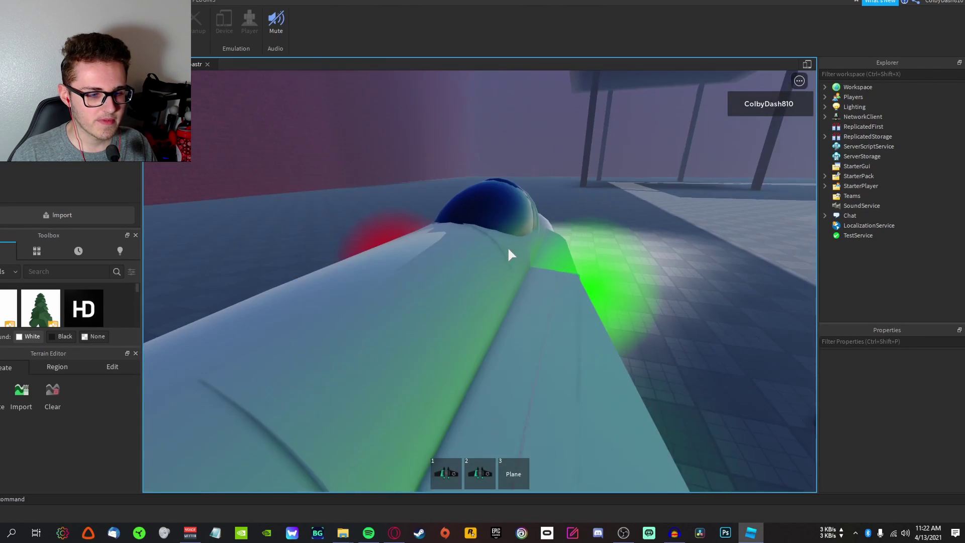
Equip the Plane tool in the jet and dismiss the weapon and flight control lists
{"action": "key", "text": "3"}
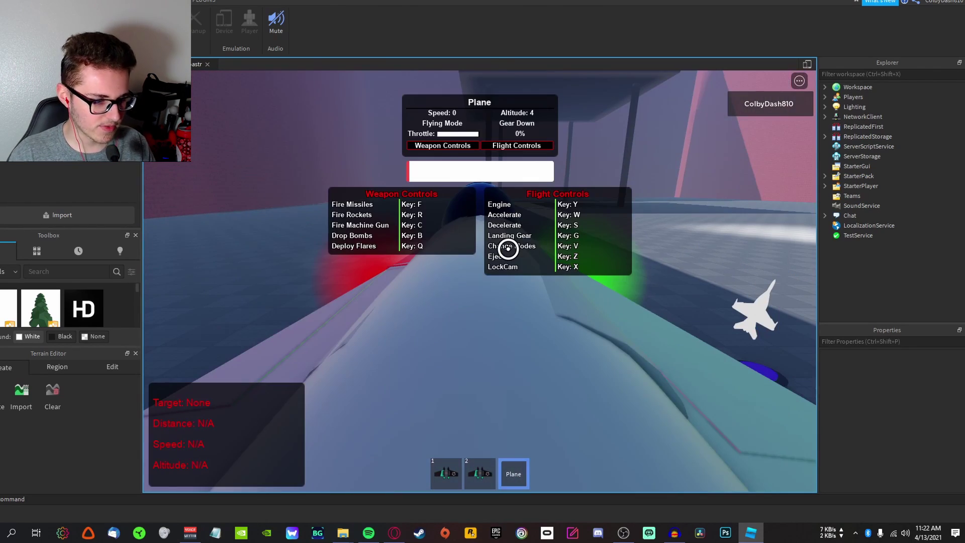
{"action": "left_click", "coordinate": [507, 149]}
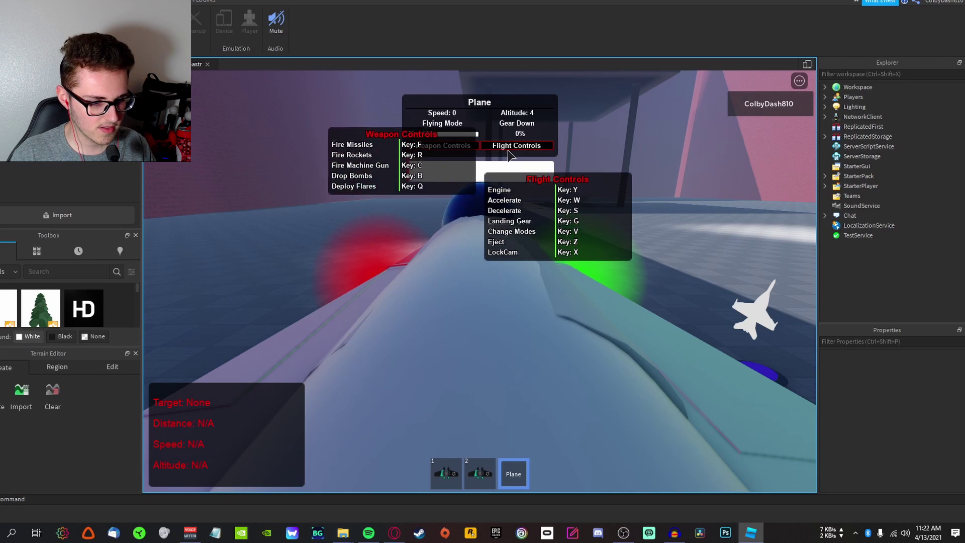
{"action": "scroll", "coordinate": [520, 265], "scroll_direction": "down", "scroll_amount": 5}
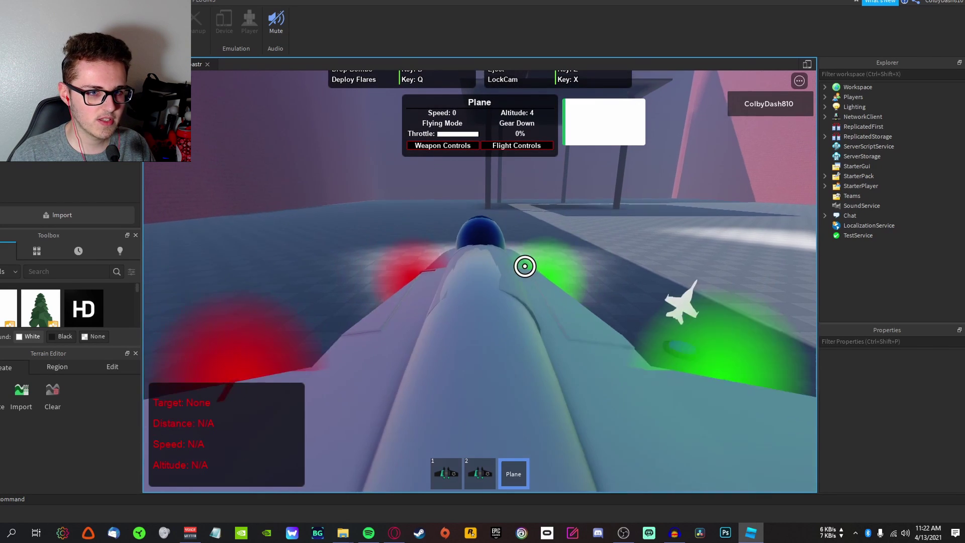
{"action": "right_click_drag", "start_coordinate": [524, 266], "coordinate": [524, 266]}
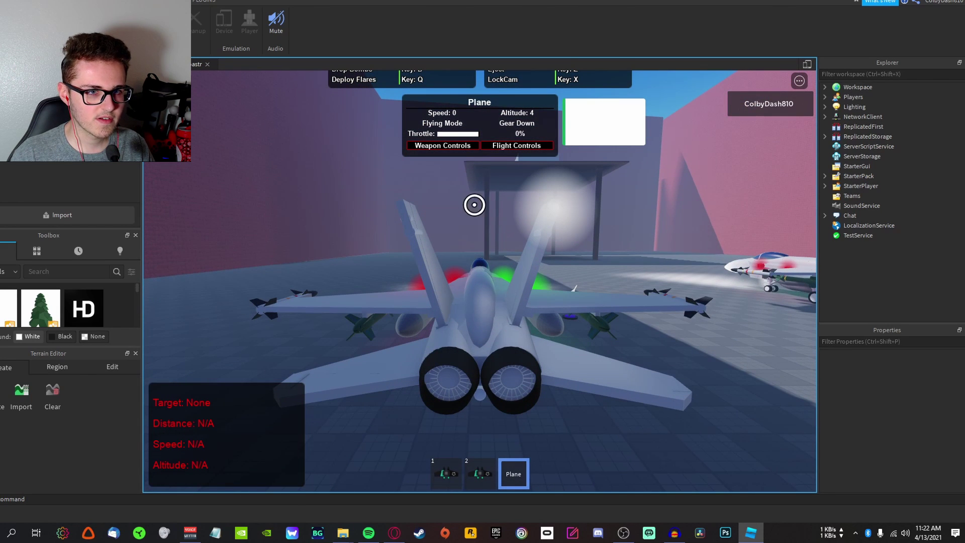
Fly the jet up out of the brick room, slow it down and get out over the giant table
{"action": "key", "text": "w"}
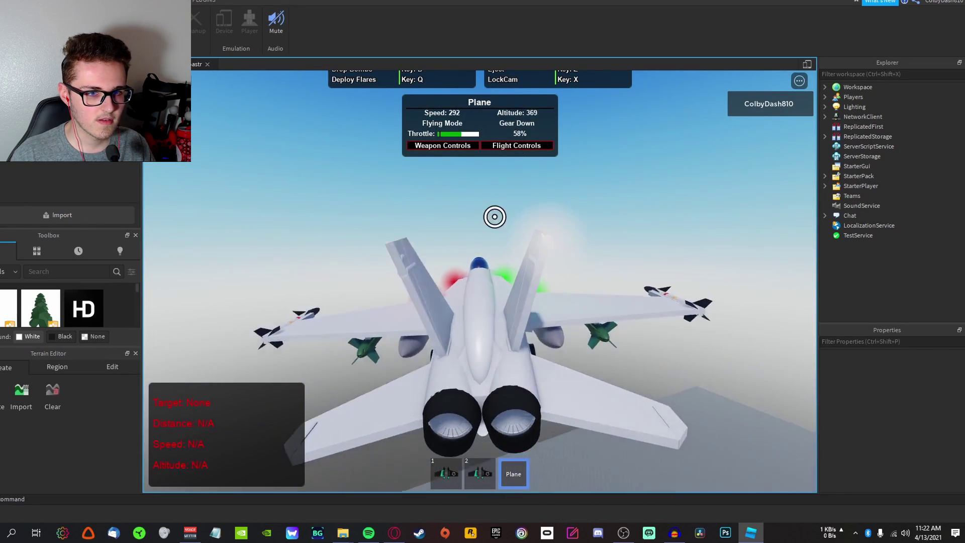
{"action": "key", "text": "s"}
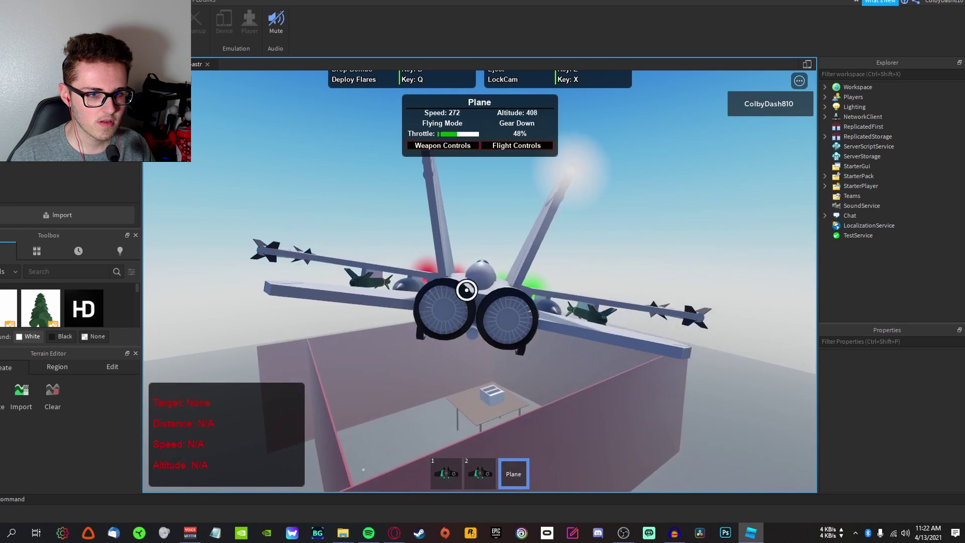
{"action": "key", "text": "e"}
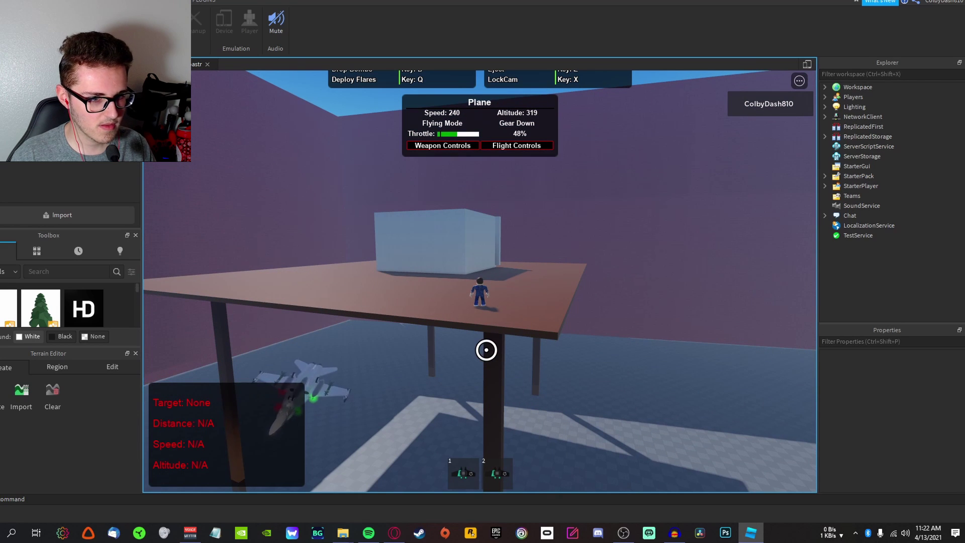
Equip the second jet pack, fly from the table into the toaster and explore its inside
{"action": "right_click_drag", "start_coordinate": [486, 349], "coordinate": [487, 350]}
{"action": "key", "text": "2"}
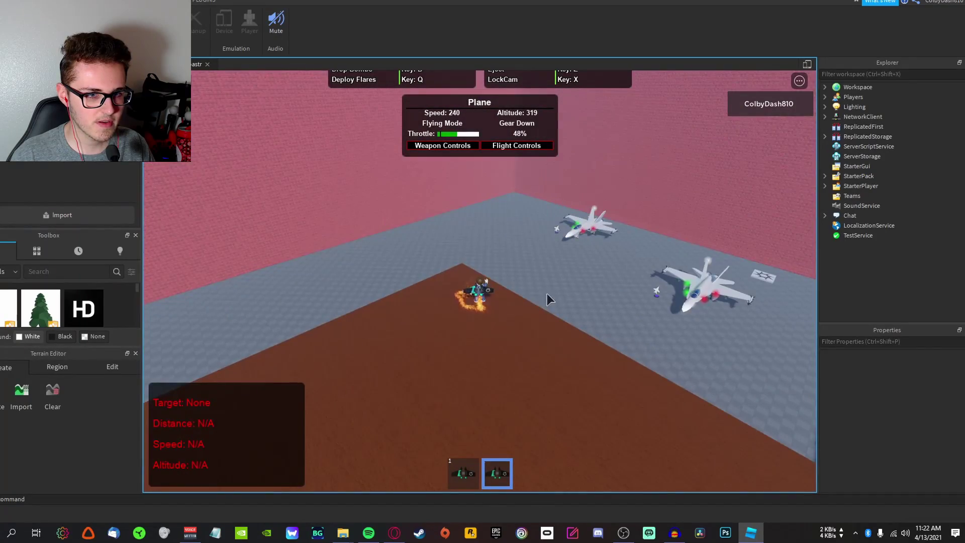
{"action": "right_click_drag", "start_coordinate": [567, 215], "coordinate": [567, 215]}
{"action": "key", "text": "w"}
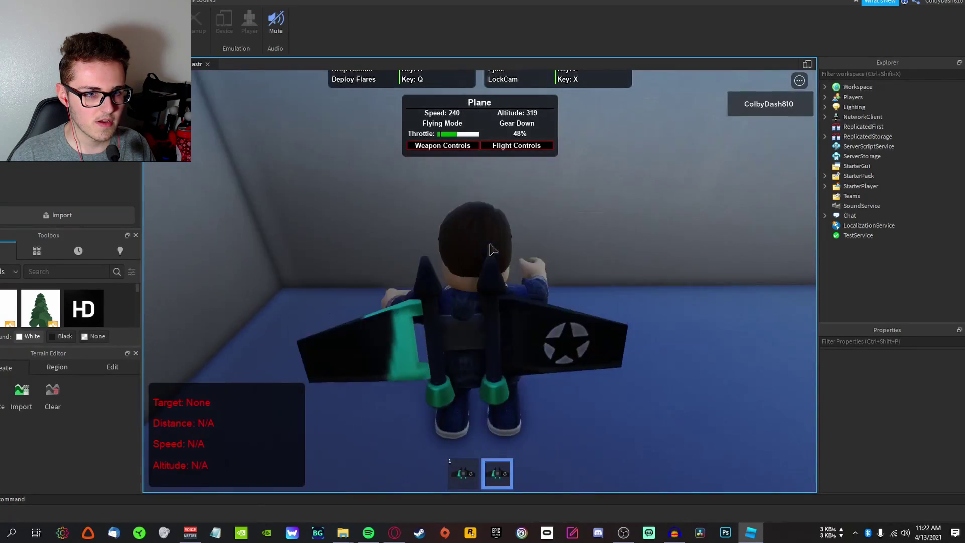
{"action": "key", "text": "w"}
{"action": "key", "text": "w"}
{"action": "right_click_drag", "start_coordinate": [489, 244], "coordinate": [483, 243]}
{"action": "key", "text": "w"}
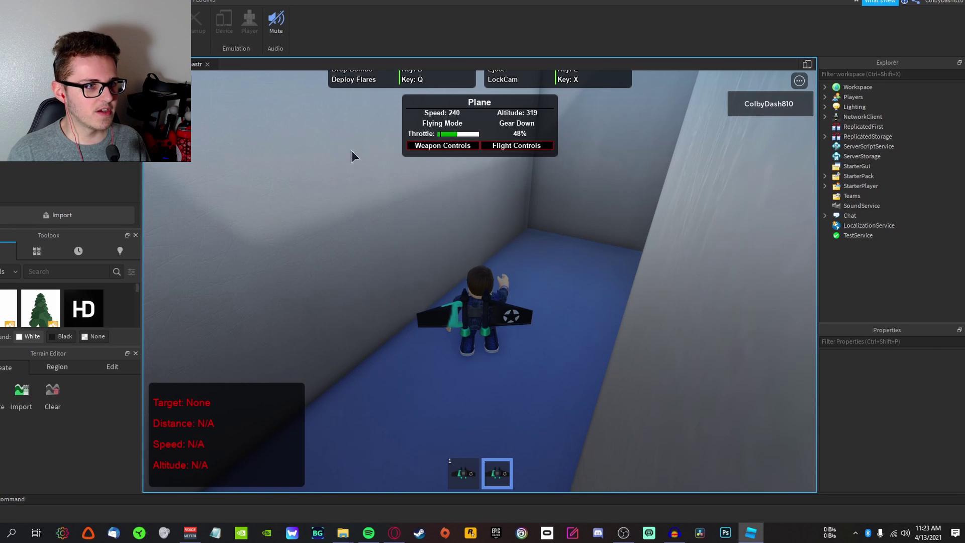
Request to leave the playtest and switch to the web browser
{"action": "key", "text": "Escape"}
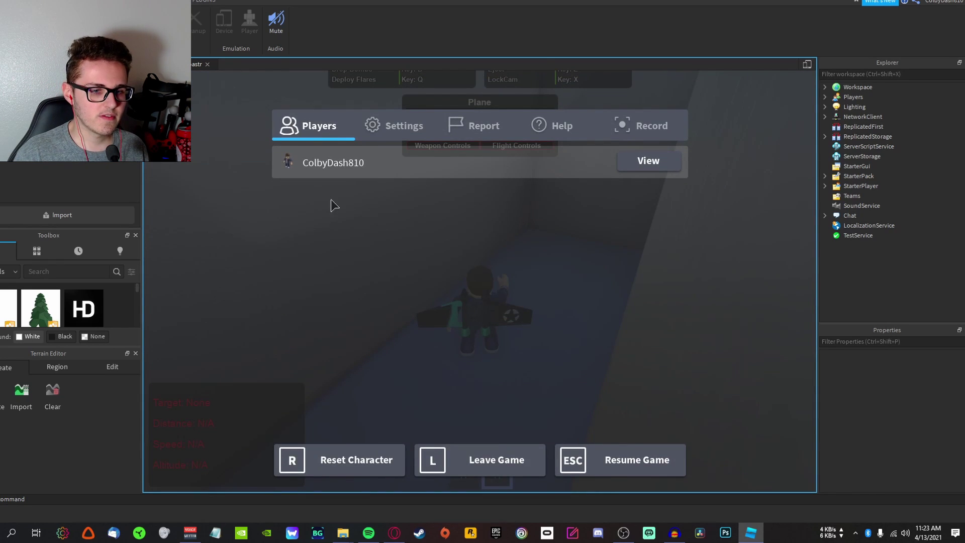
{"action": "left_click", "coordinate": [430, 447]}
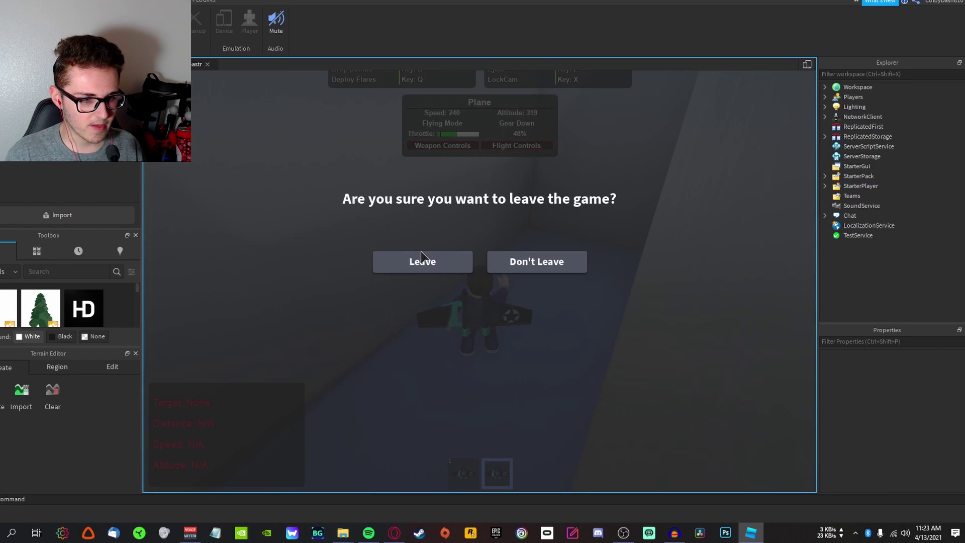
{"action": "left_click", "coordinate": [393, 533]}
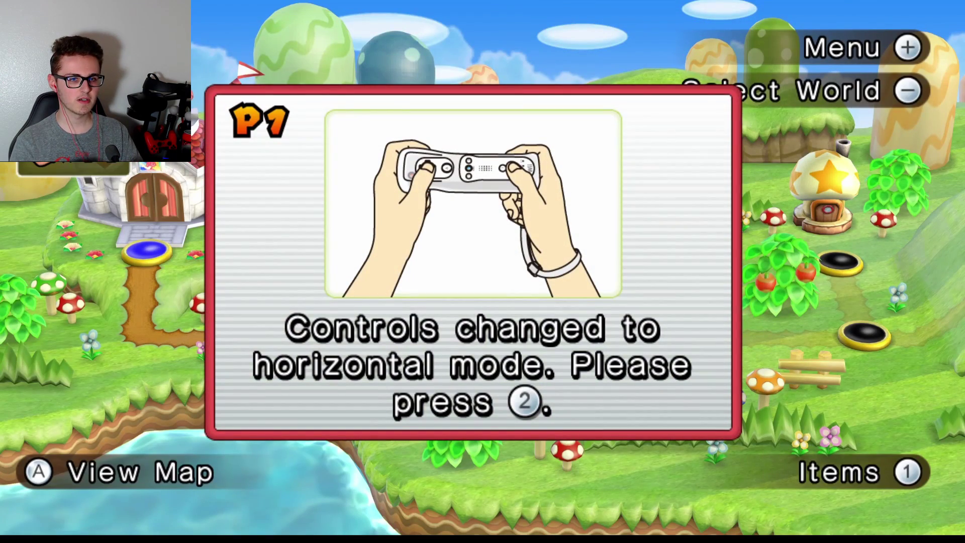
{"action": "key", "text": "2"}
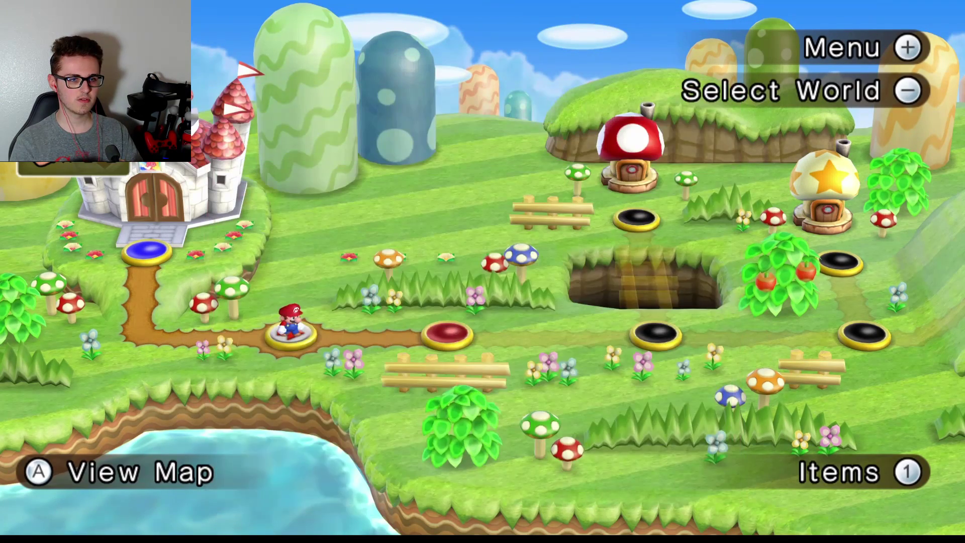
{"action": "key", "text": "Right"}
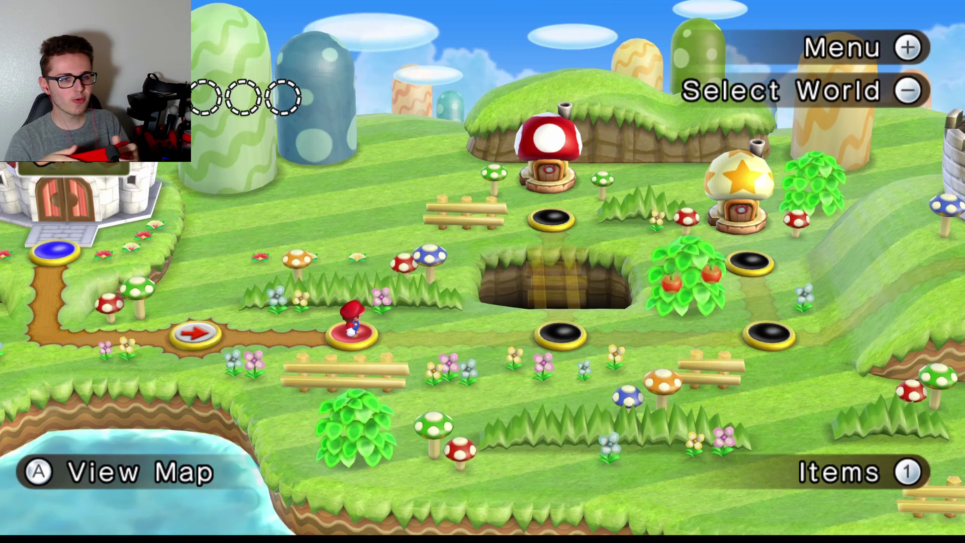
{"action": "key", "text": "a"}
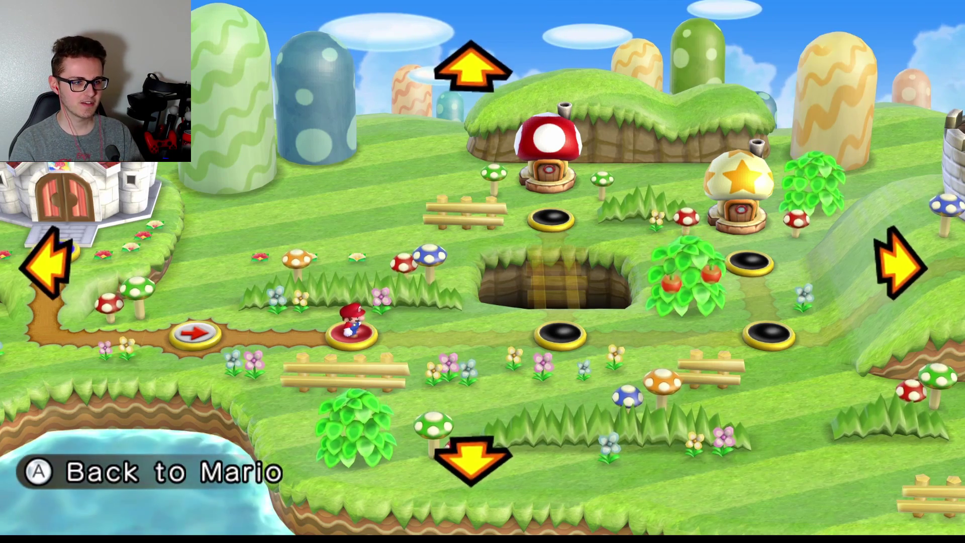
{"action": "key", "text": "a"}
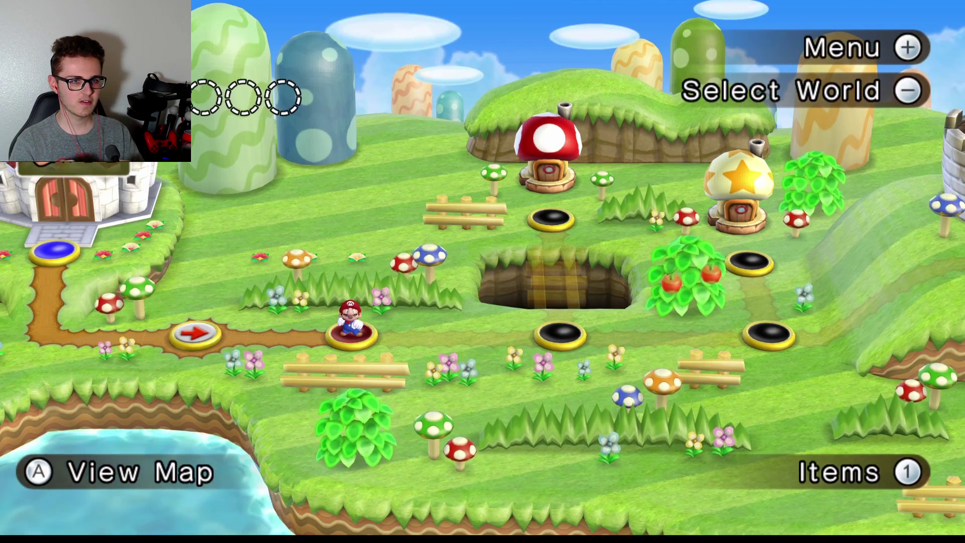
{"action": "key", "text": "2"}
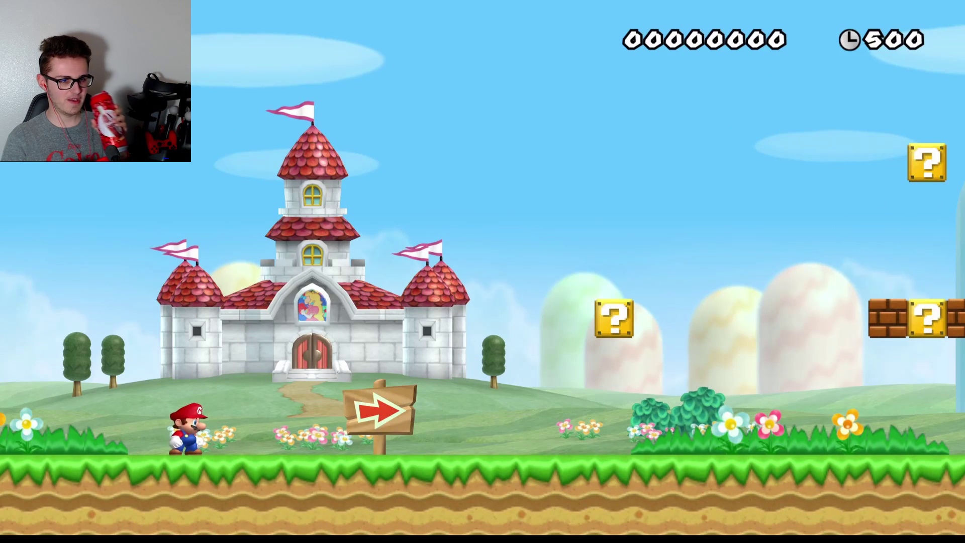
{"action": "key", "text": "plus"}
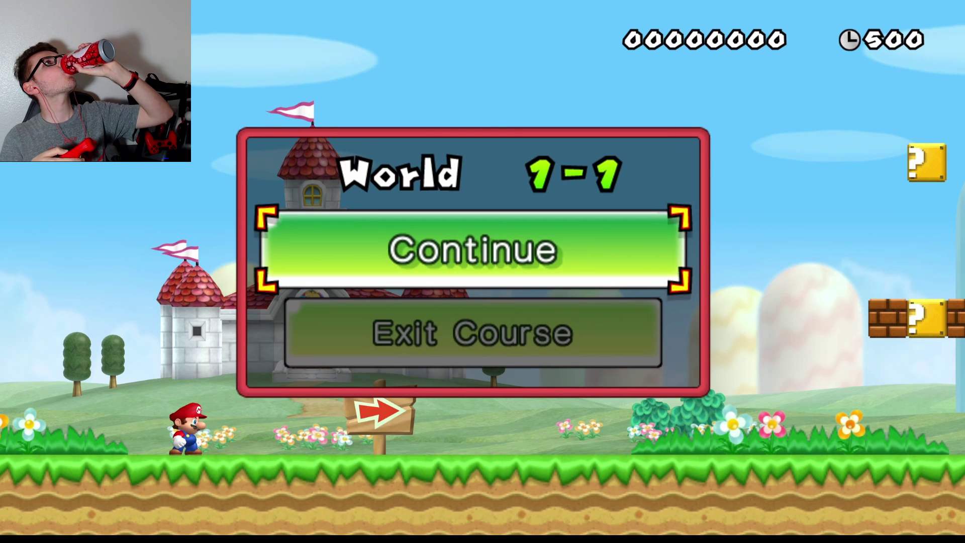